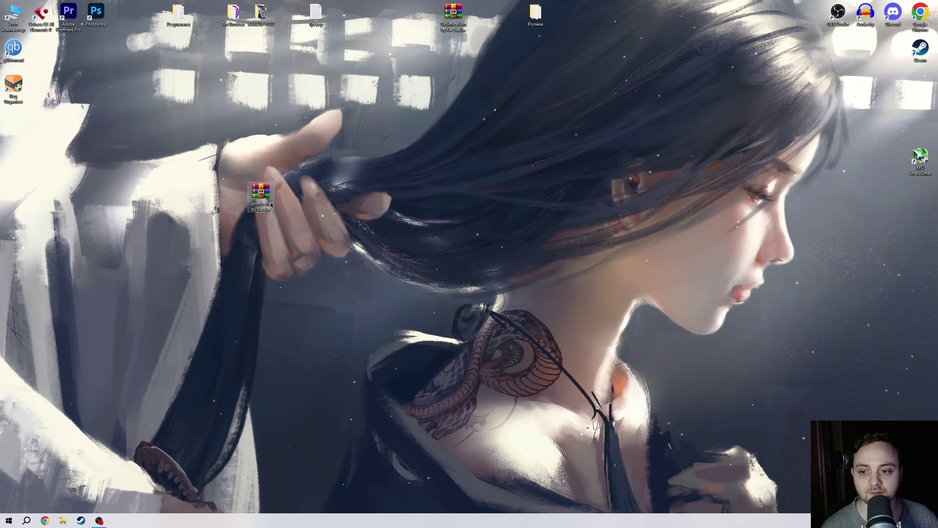
Step: Extract the Optimization by Kazzka folder from its archive to the desktop beside the archive and open it
{"action": "double_click", "coordinate": [261, 196]}
{"action": "left_click_drag", "start_coordinate": [82, 138], "coordinate": [758, 147]}
{"action": "left_click", "coordinate": [745, 72]}
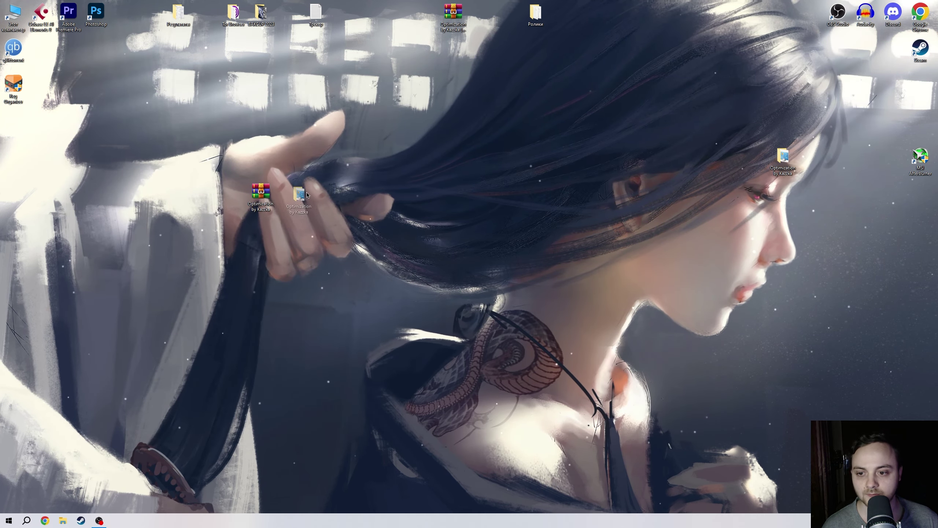
{"action": "double_click", "coordinate": [299, 194]}
Step: Examine the four numbered folders and the Точка Восстановления shortcut in the extracted folder
{"action": "left_click_drag", "start_coordinate": [572, 176], "coordinate": [471, 200]}
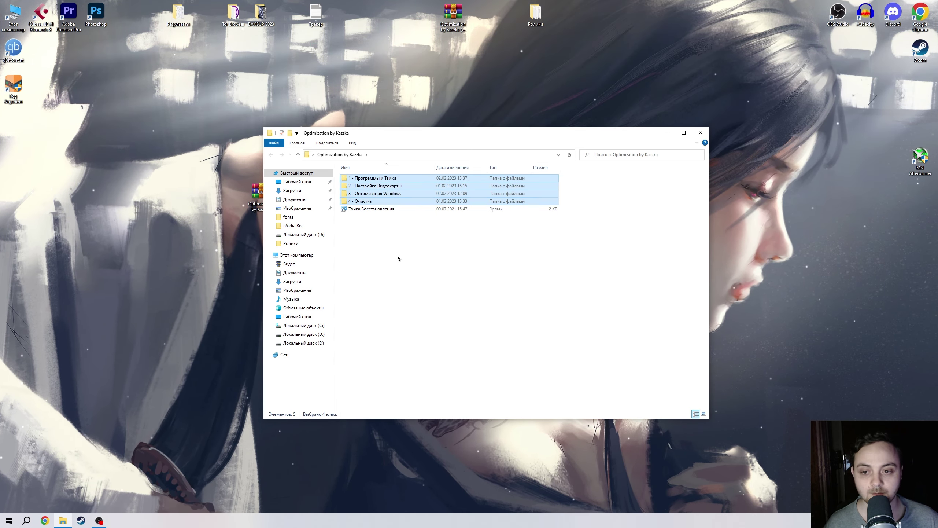
{"action": "left_click", "coordinate": [390, 210]}
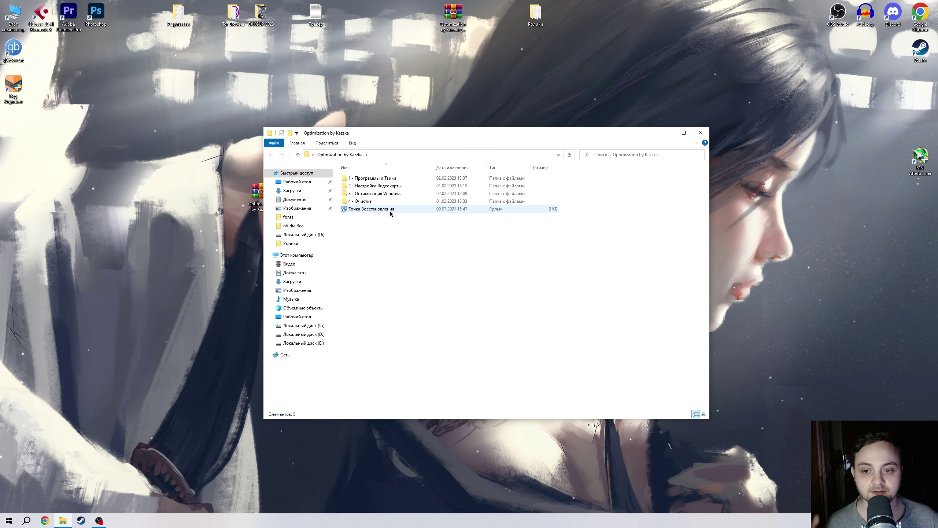
{"action": "left_click", "coordinate": [393, 237]}
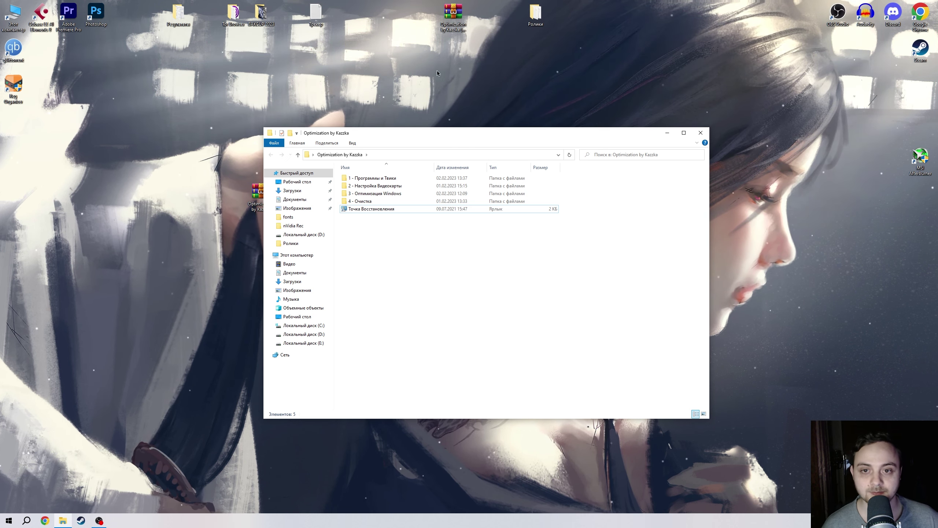
Step: Open the Optimization by Kazzka (Boosty) archive from the desktop to view its contents
{"action": "left_click", "coordinate": [384, 68]}
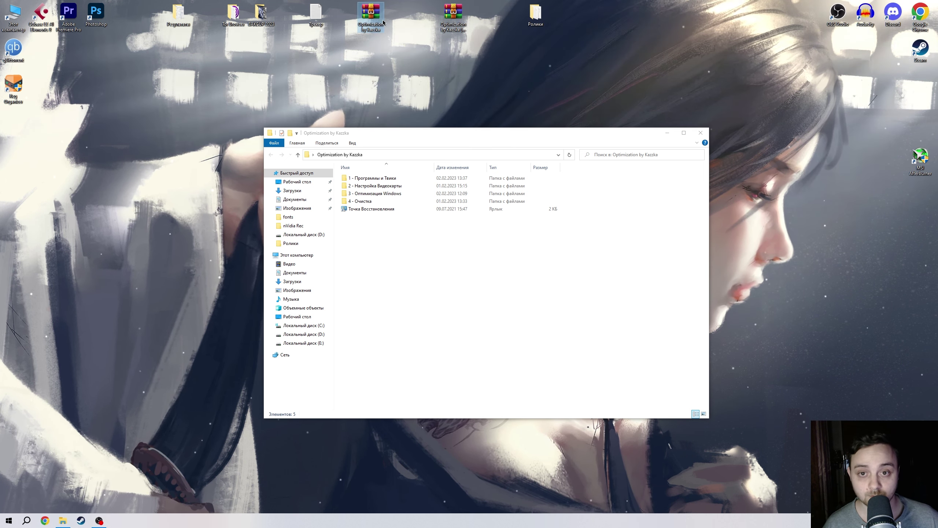
{"action": "left_click", "coordinate": [454, 17]}
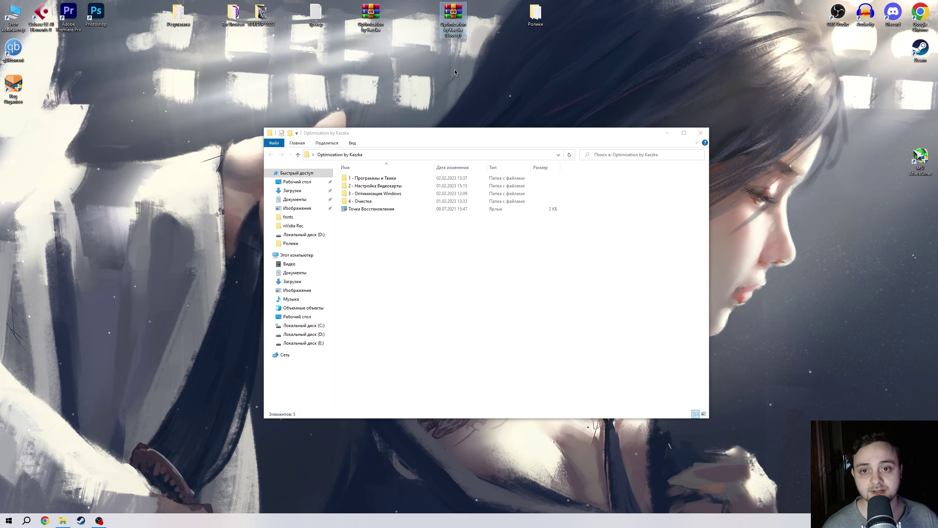
{"action": "right_click", "coordinate": [480, 30]}
{"action": "left_click", "coordinate": [494, 38]}
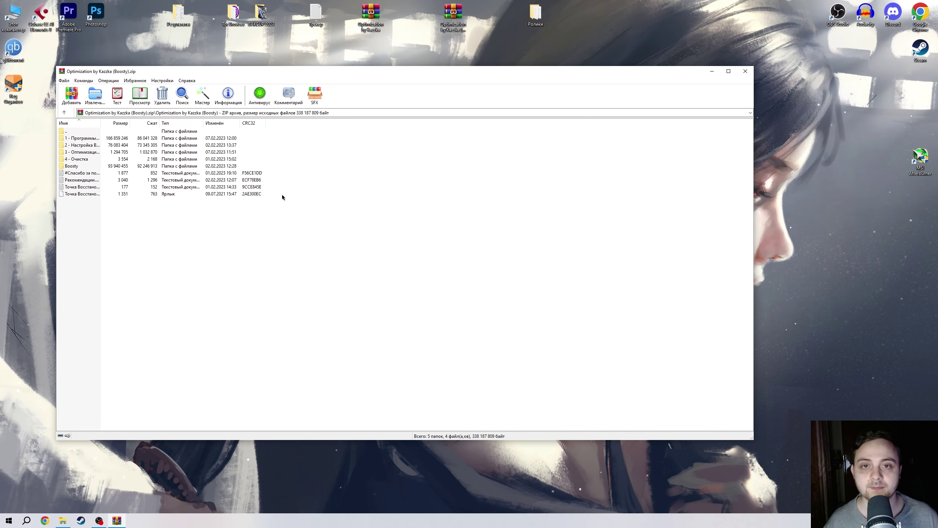
Step: Compare the contents of 1 - Программы и Твики in the Boosty archive with the same folder in the extracted pack
{"action": "left_click", "coordinate": [86, 180]}
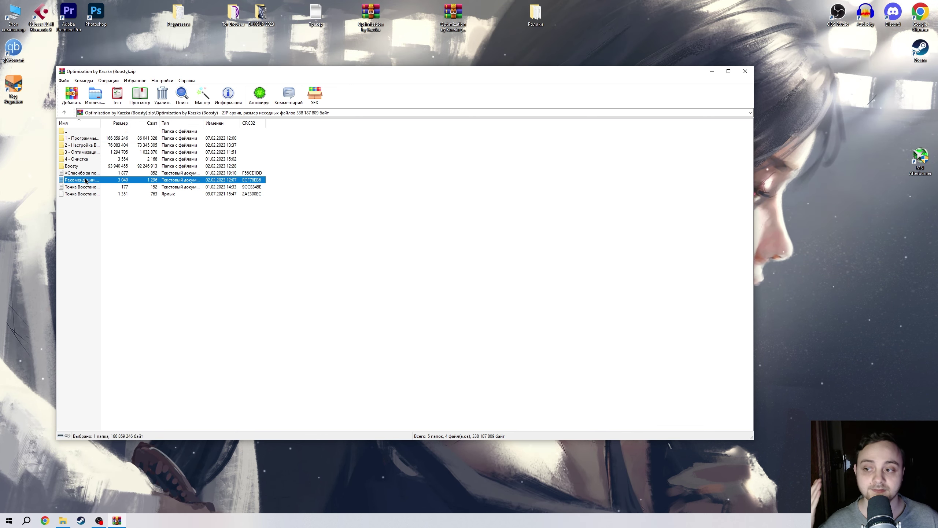
{"action": "double_click", "coordinate": [91, 142]}
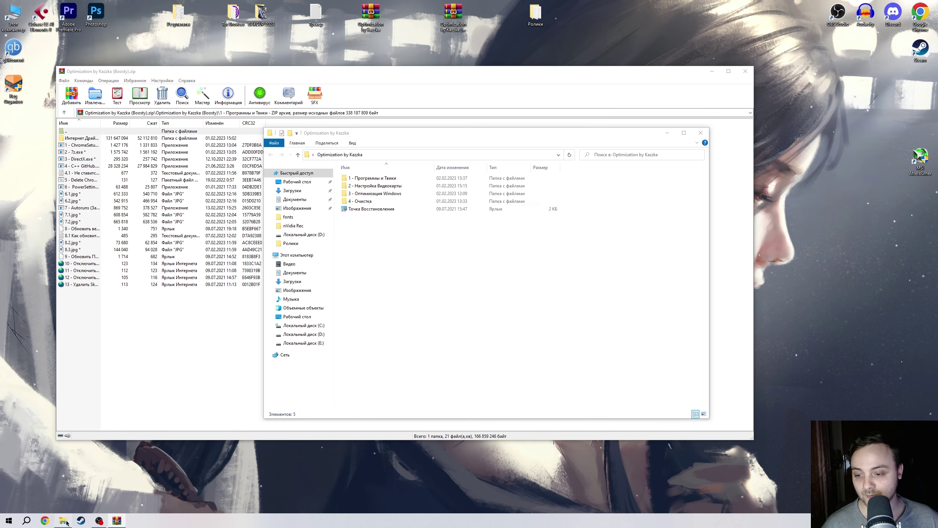
{"action": "double_click", "coordinate": [373, 178]}
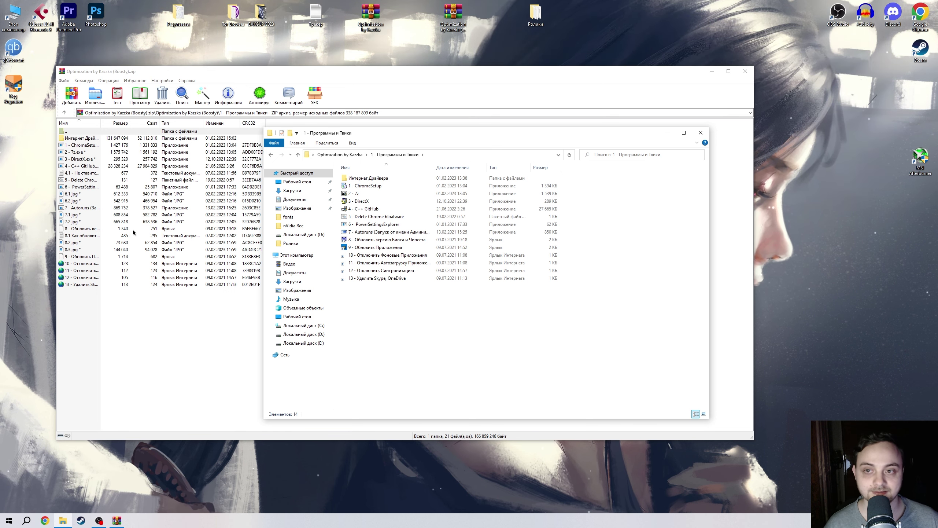
Step: Compare the contents of 2 - Настройка Видеокарты in the Boosty archive and in the extracted pack
{"action": "key", "text": "BackSpace"}
{"action": "left_click", "coordinate": [340, 154]}
{"action": "double_click", "coordinate": [379, 189]}
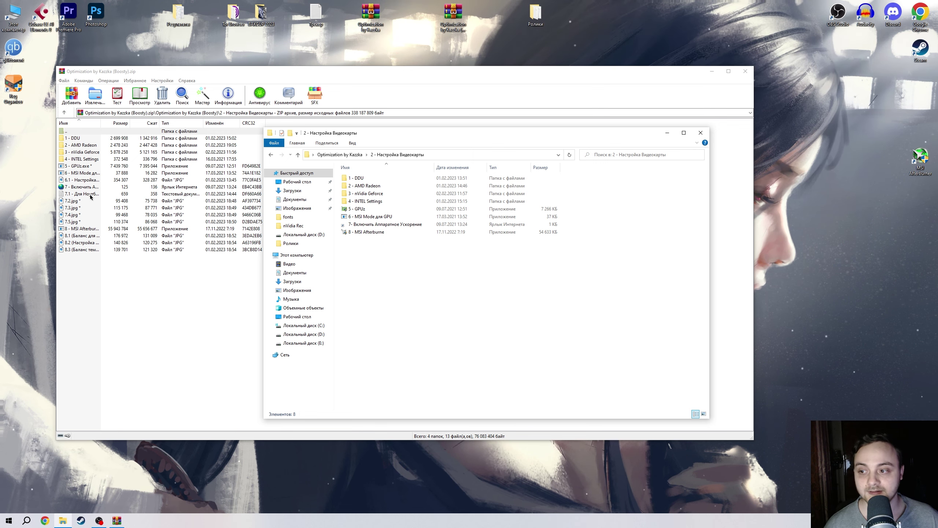
Step: Compare 3 - Оптимизация Windows in the Boosty archive and the extracted pack, and close the archive
{"action": "double_click", "coordinate": [74, 132]}
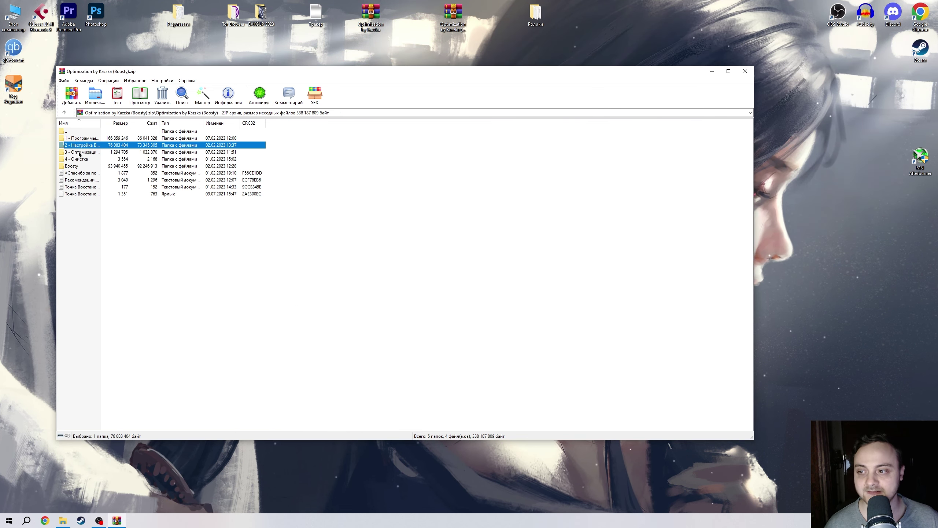
{"action": "double_click", "coordinate": [79, 152]}
{"action": "left_click", "coordinate": [62, 521]}
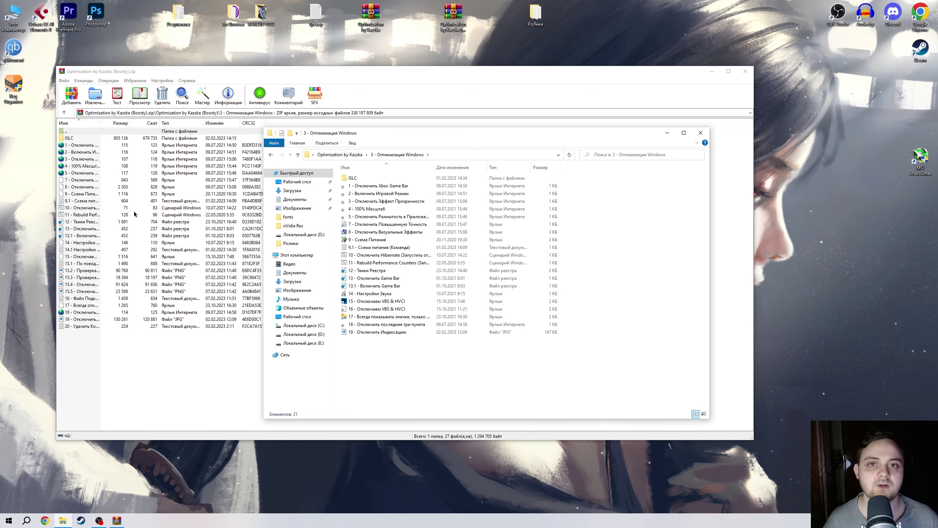
{"action": "left_click", "coordinate": [616, 116]}
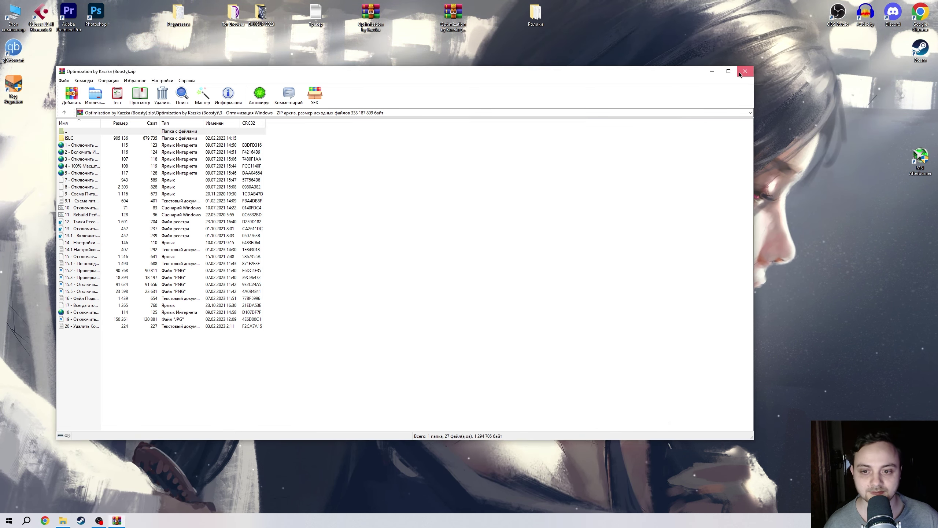
{"action": "key", "text": "alt+F4"}
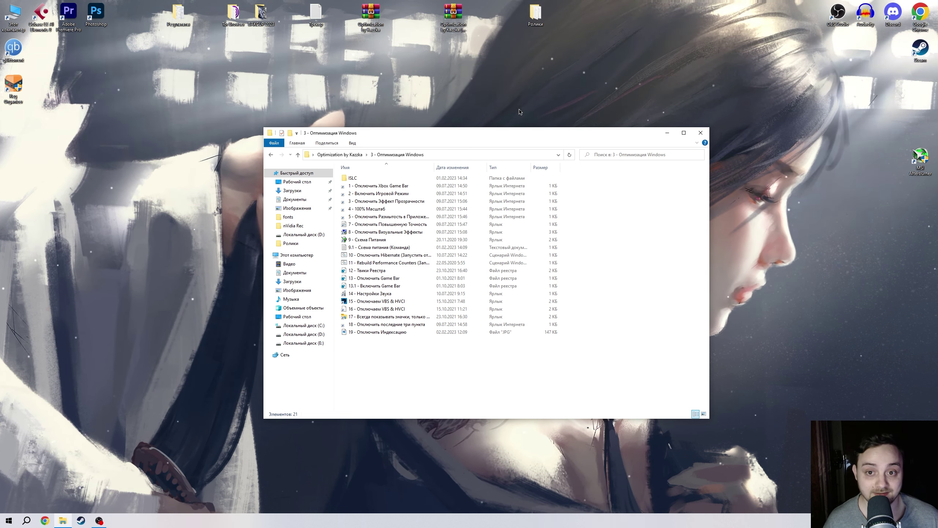
{"action": "left_click", "coordinate": [453, 18]}
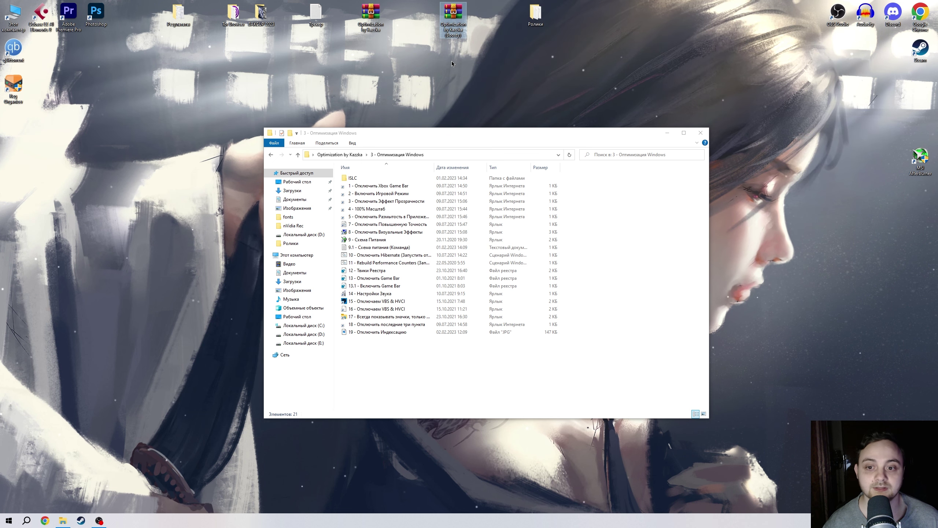
{"action": "left_click", "coordinate": [437, 70]}
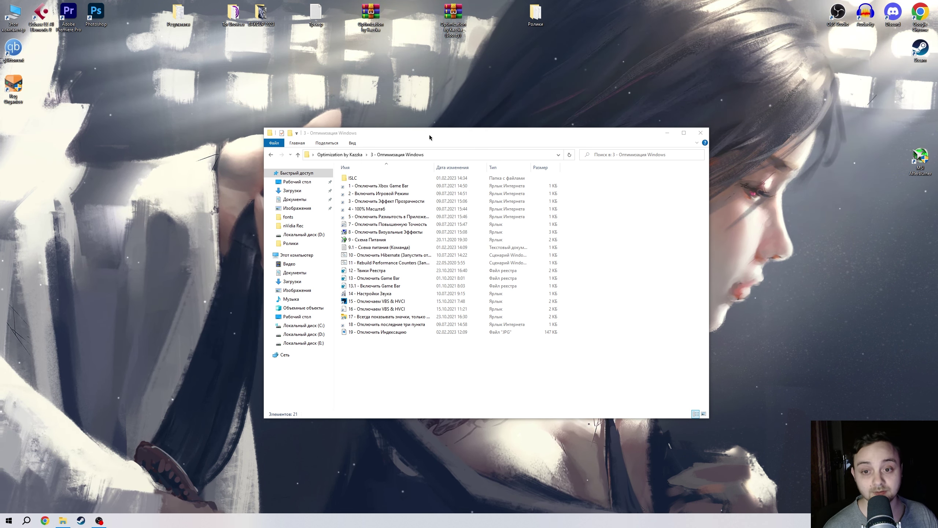
{"action": "left_click", "coordinate": [441, 135]}
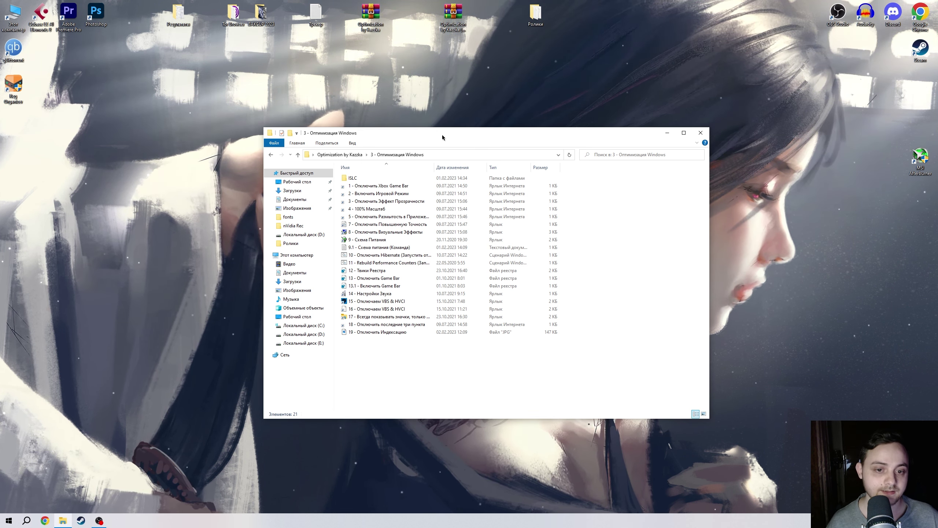
{"action": "left_click", "coordinate": [439, 110]}
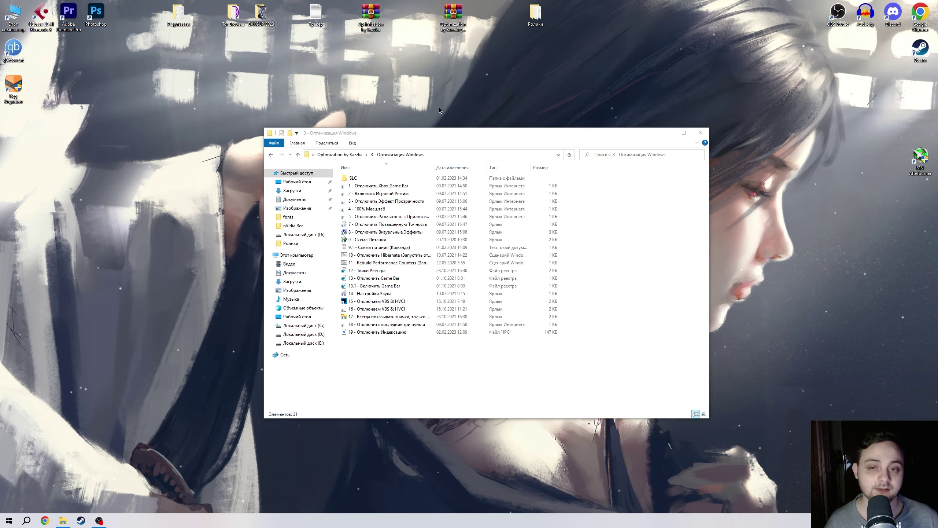
Step: Reopen the Boosty archive, examine the contents of its Boosty folder, and close the archive
{"action": "left_click", "coordinate": [454, 17]}
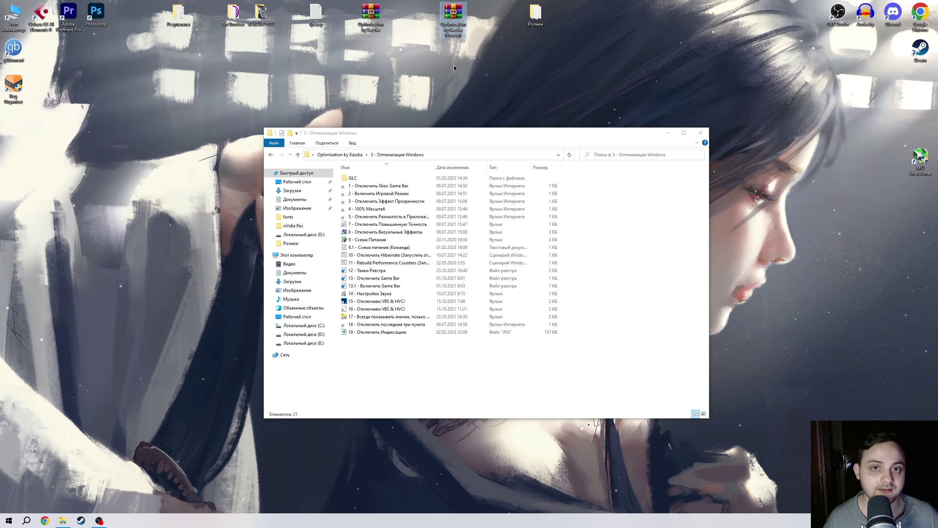
{"action": "key", "text": "Return"}
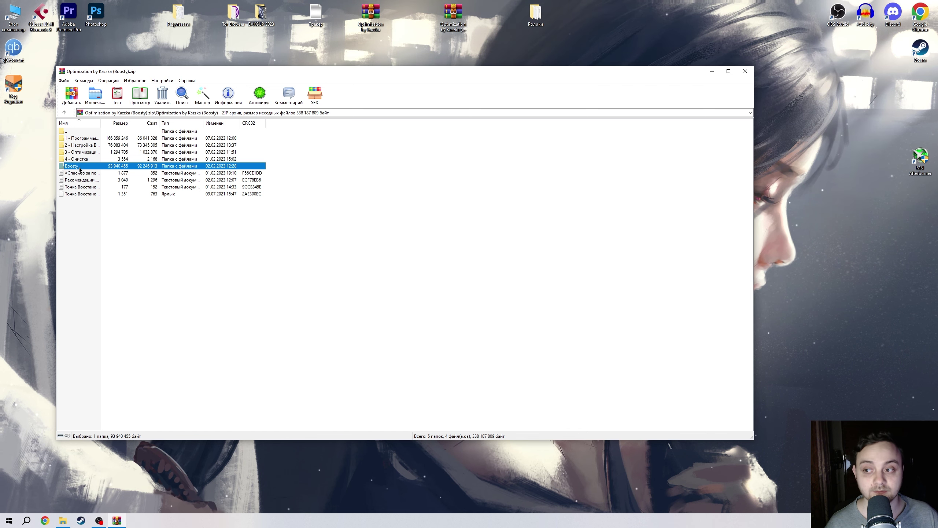
{"action": "double_click", "coordinate": [80, 169]}
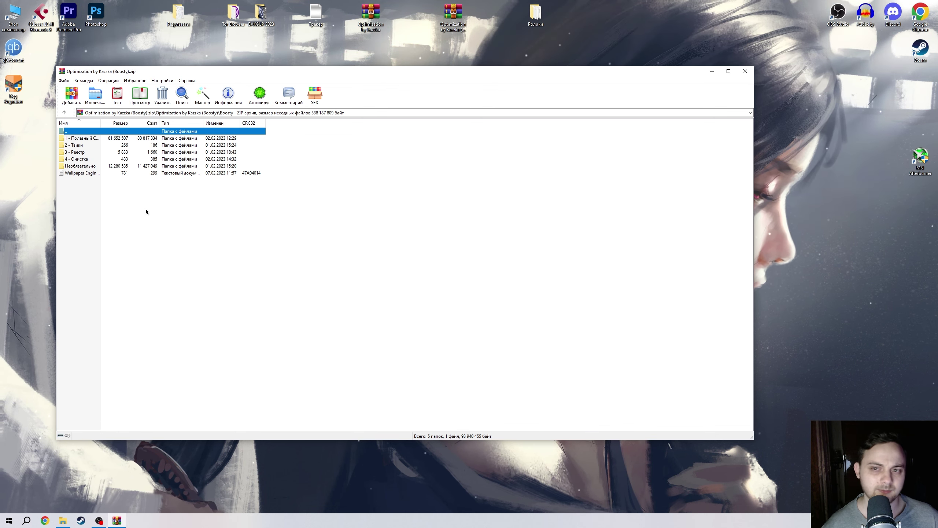
{"action": "left_click", "coordinate": [742, 73]}
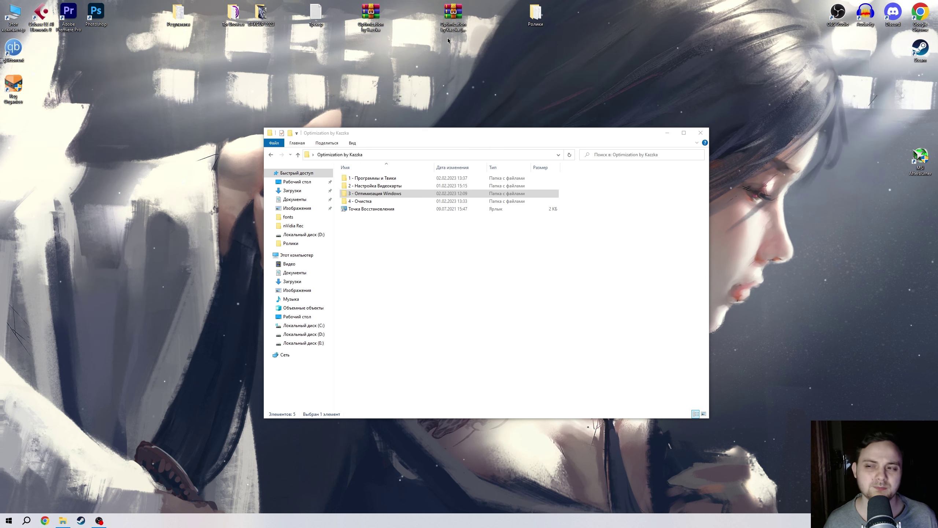
Step: Browse the extracted pack's 2 - Настройка Видеокарты folder and the ISLC folder inside 3 - Оптимизация Windows
{"action": "left_click", "coordinate": [449, 23]}
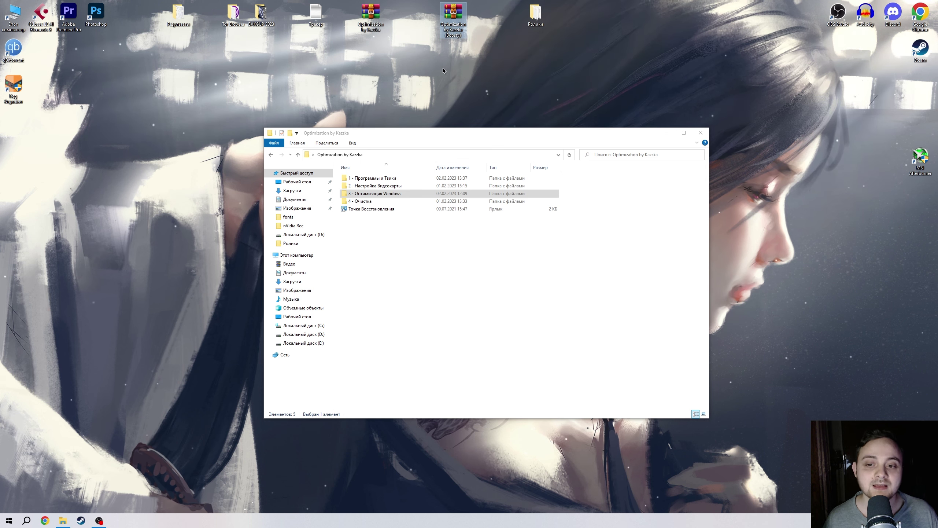
{"action": "left_click", "coordinate": [393, 196]}
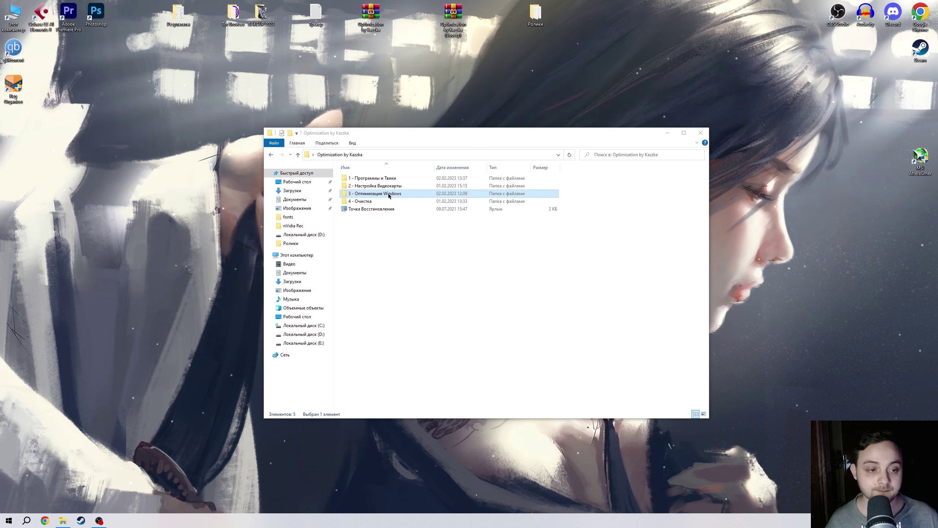
{"action": "double_click", "coordinate": [386, 192]}
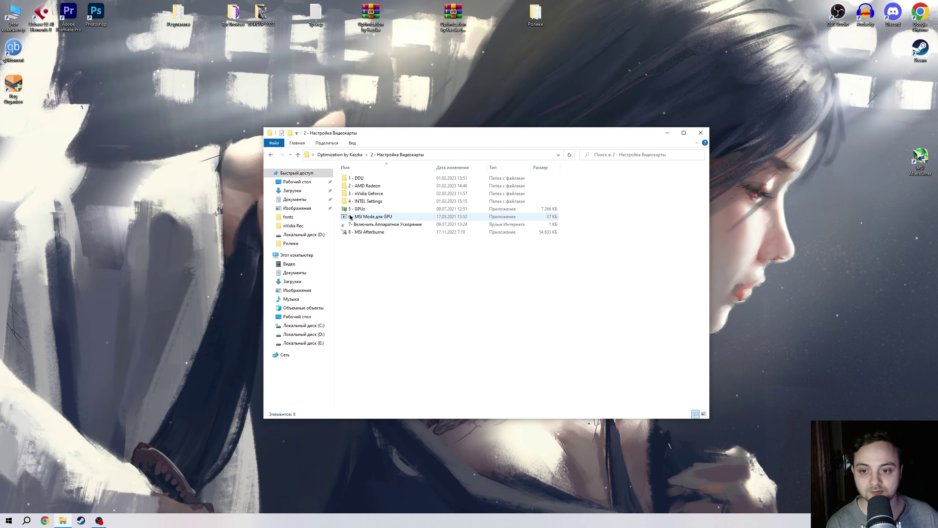
{"action": "double_click", "coordinate": [364, 179]}
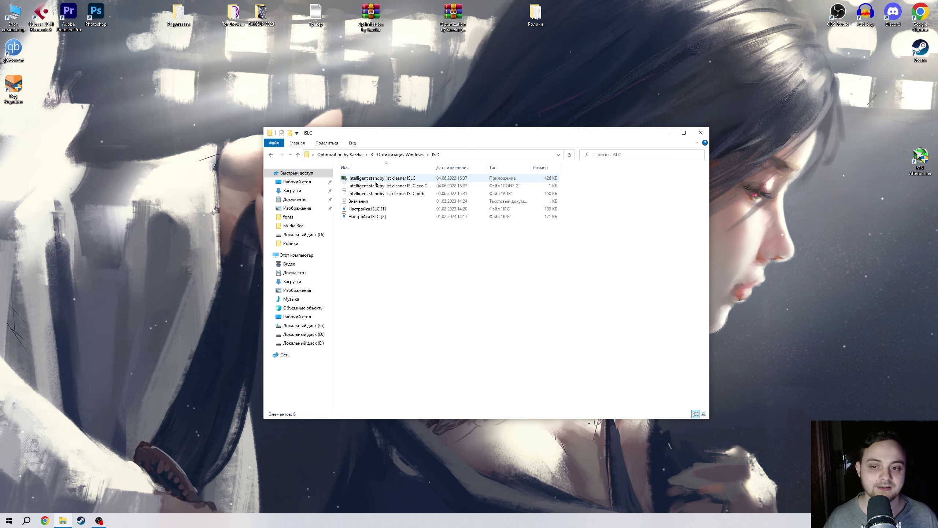
Step: Return to the Optimization by Kazzka folder and look through the tools in 1 - Программы и Твики
{"action": "key", "text": "alt+Left"}
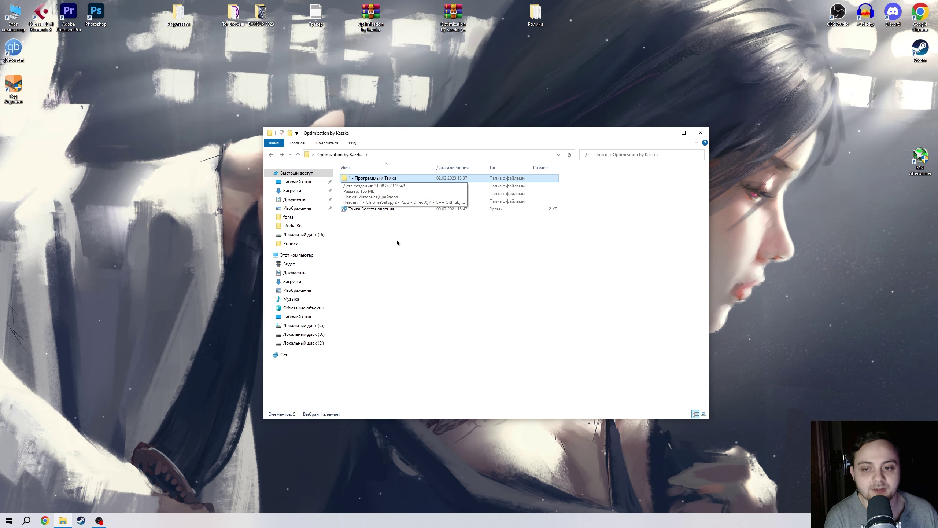
{"action": "key", "text": "Return"}
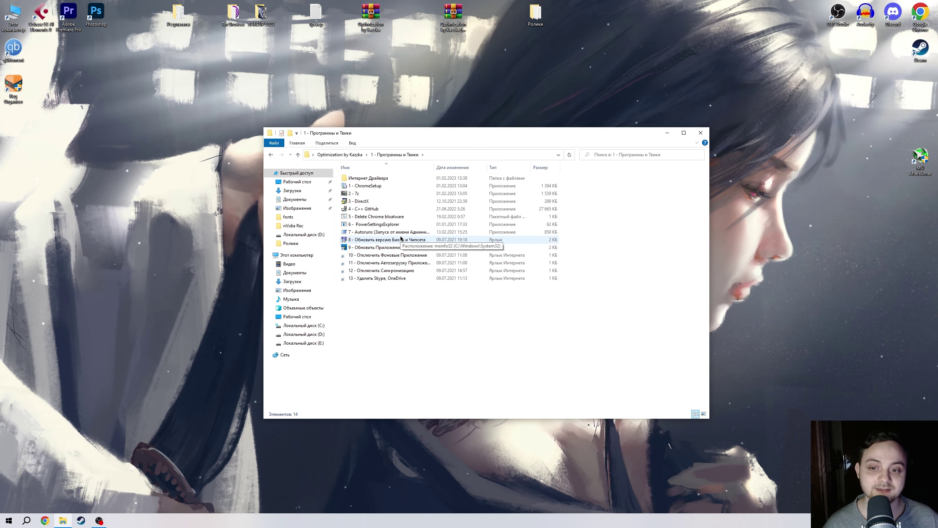
{"action": "left_click", "coordinate": [453, 15]}
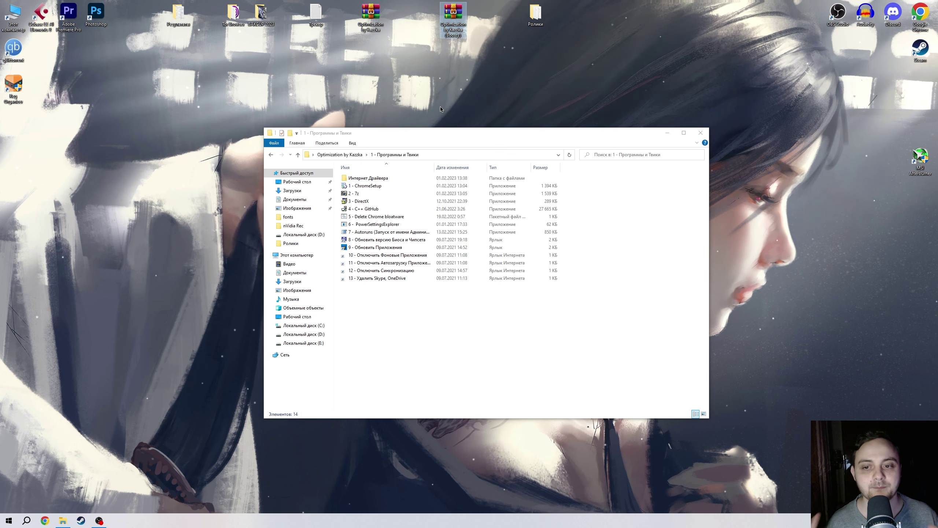
{"action": "left_click", "coordinate": [413, 92]}
{"action": "left_click_drag", "start_coordinate": [588, 201], "coordinate": [388, 319]}
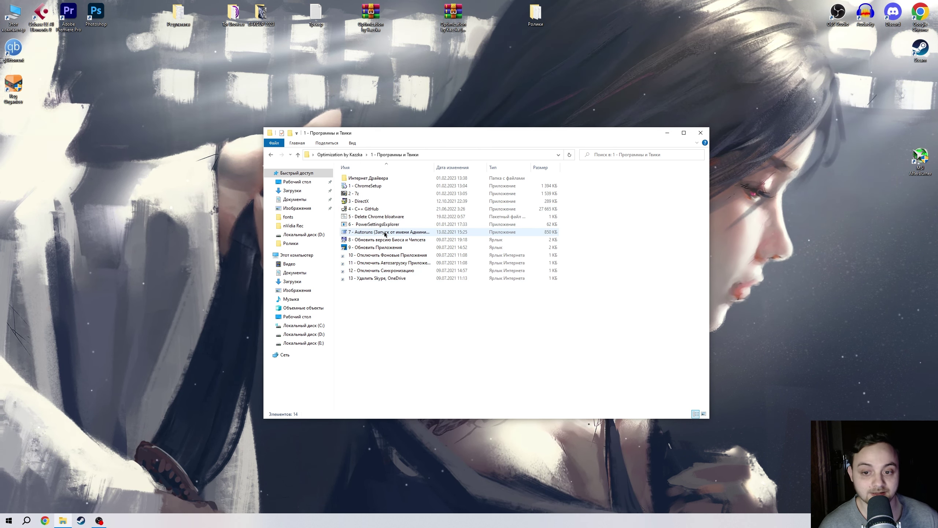
{"action": "left_click", "coordinate": [406, 217]}
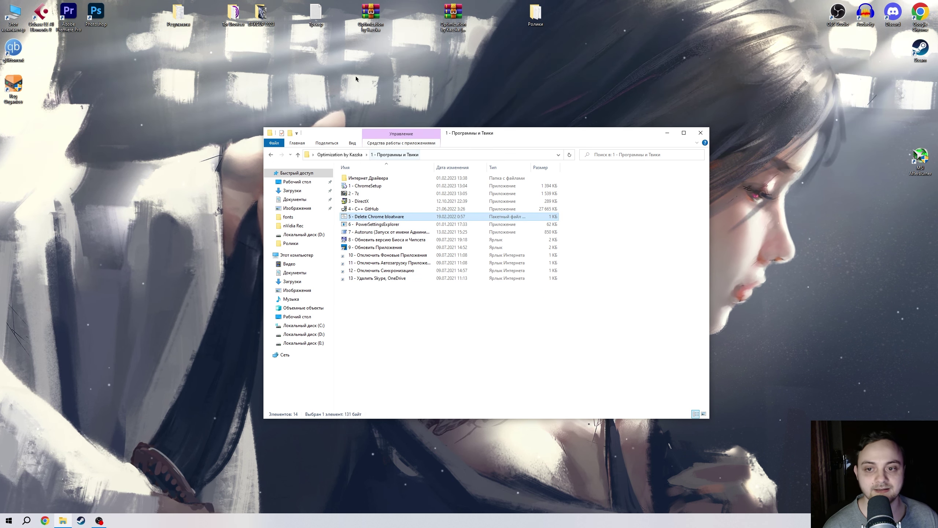
Step: Create a shortcut to the Optimization by Kazzka folder inside 1 - Программы и Твики and reopen that folder
{"action": "left_click", "coordinate": [487, 75]}
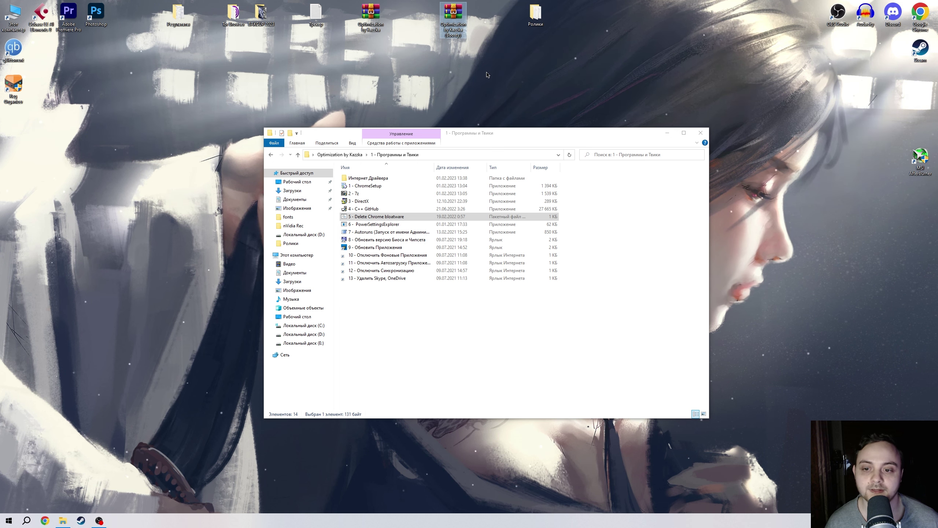
{"action": "left_click", "coordinate": [409, 307]}
{"action": "left_click_drag", "start_coordinate": [409, 306], "coordinate": [376, 164]}
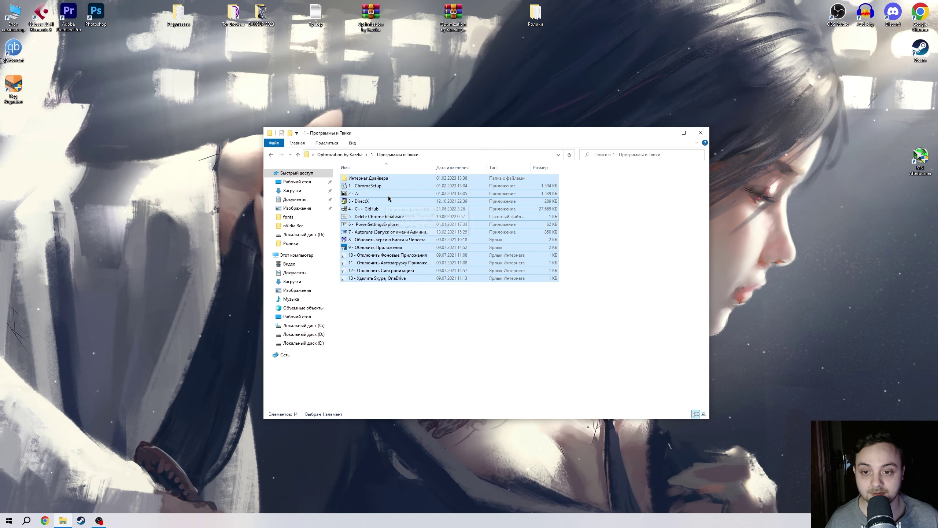
{"action": "key", "text": "ctrl+v"}
{"action": "left_click", "coordinate": [351, 155]}
{"action": "double_click", "coordinate": [363, 178]}
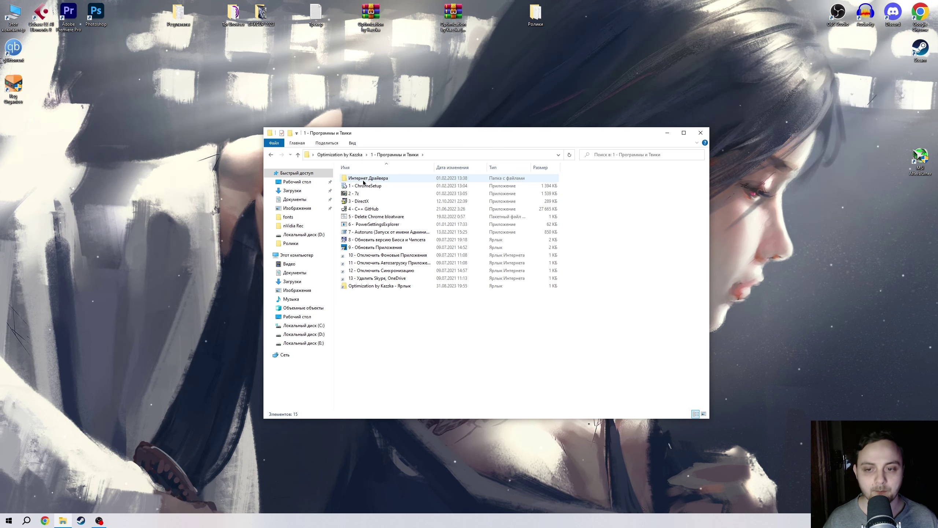
Step: Open the Точка Восстановления shortcut in the Optimization by Kazzka folder and create a restore point described as 123
{"action": "key", "text": "alt+Up"}
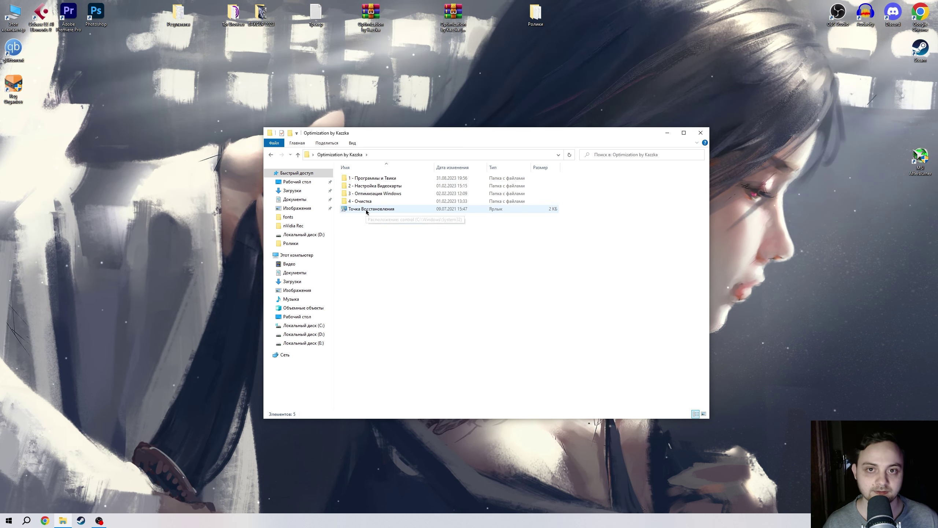
{"action": "double_click", "coordinate": [366, 209]}
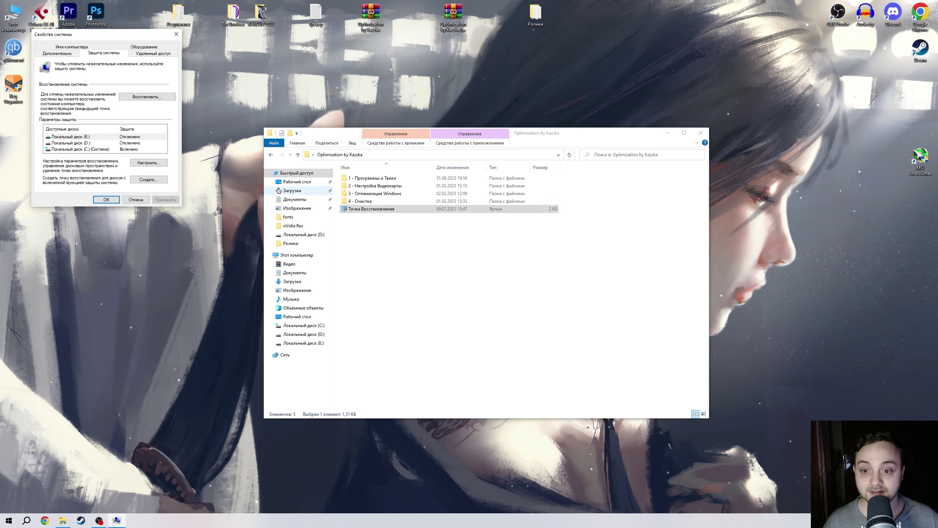
{"action": "left_click_drag", "start_coordinate": [111, 32], "coordinate": [147, 42]}
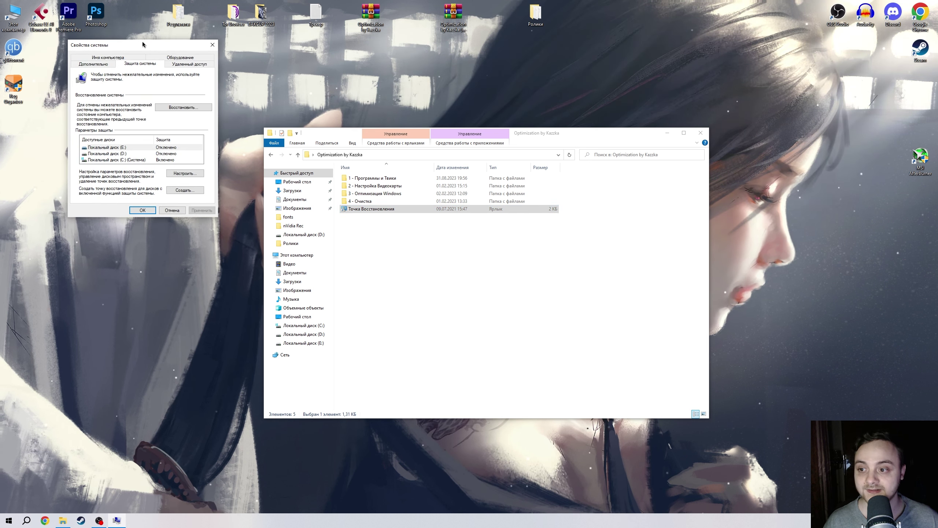
{"action": "left_click", "coordinate": [185, 189]}
{"action": "type", "text": "123"}
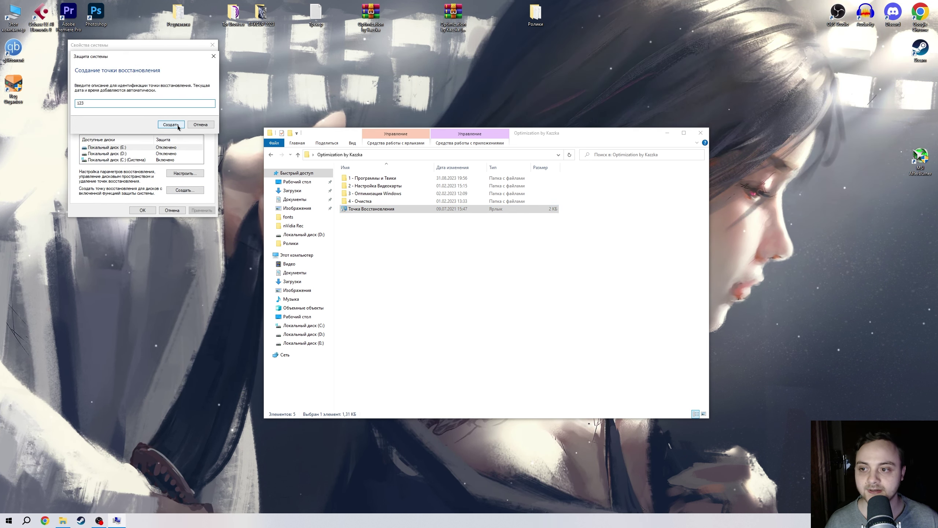
{"action": "left_click", "coordinate": [171, 125]}
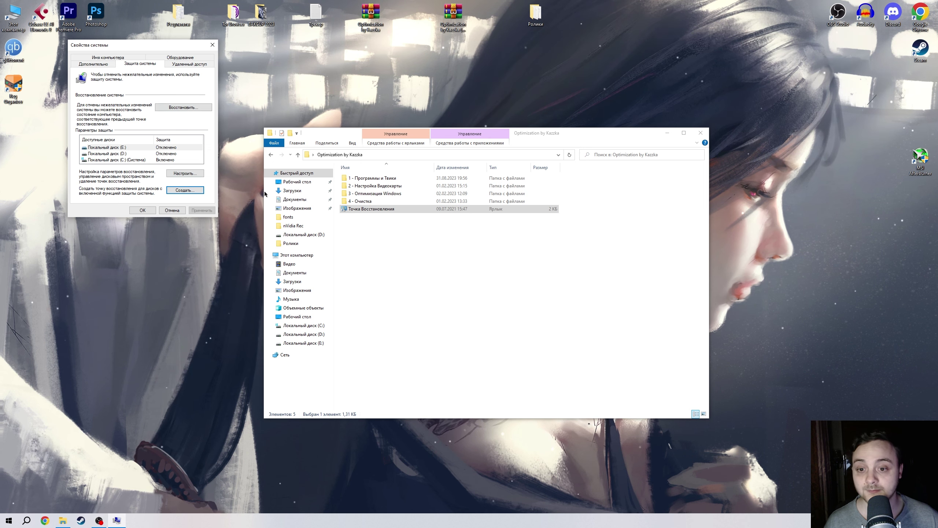
Step: Check the list of available restore points in System Restore, cancel without restoring, and refresh the desktop
{"action": "left_click", "coordinate": [165, 108]}
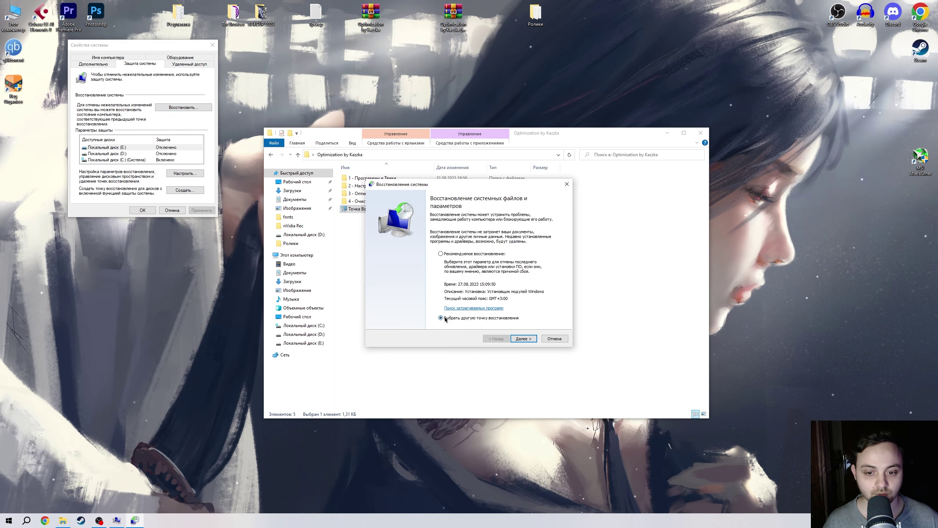
{"action": "left_click", "coordinate": [524, 339]}
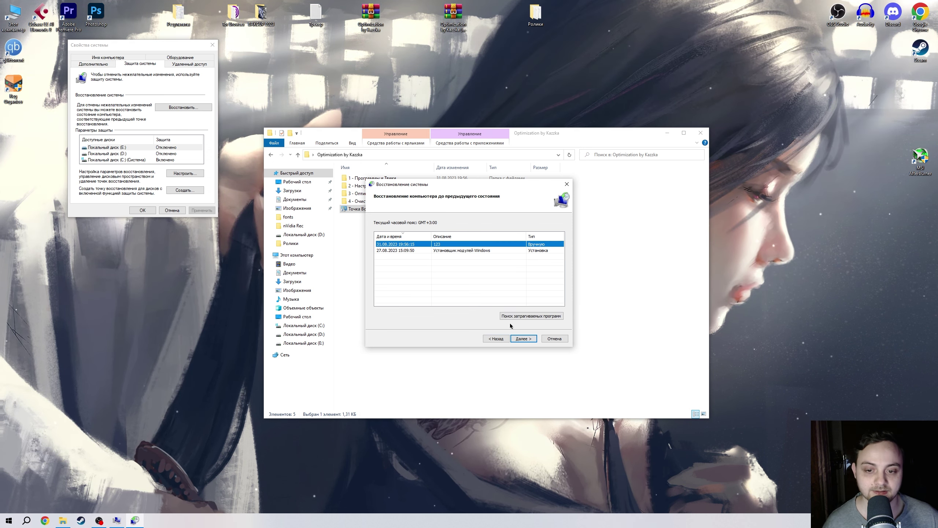
{"action": "left_click", "coordinate": [553, 339]}
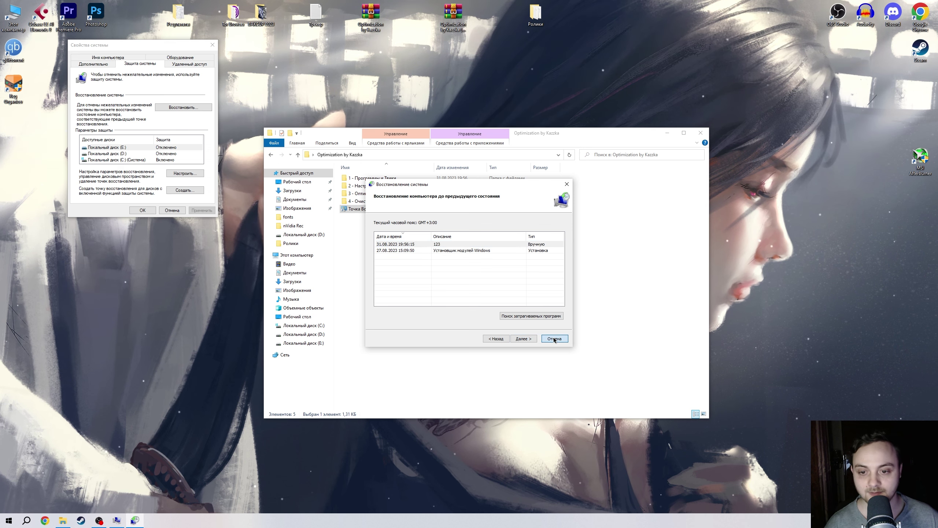
{"action": "right_click", "coordinate": [363, 83]}
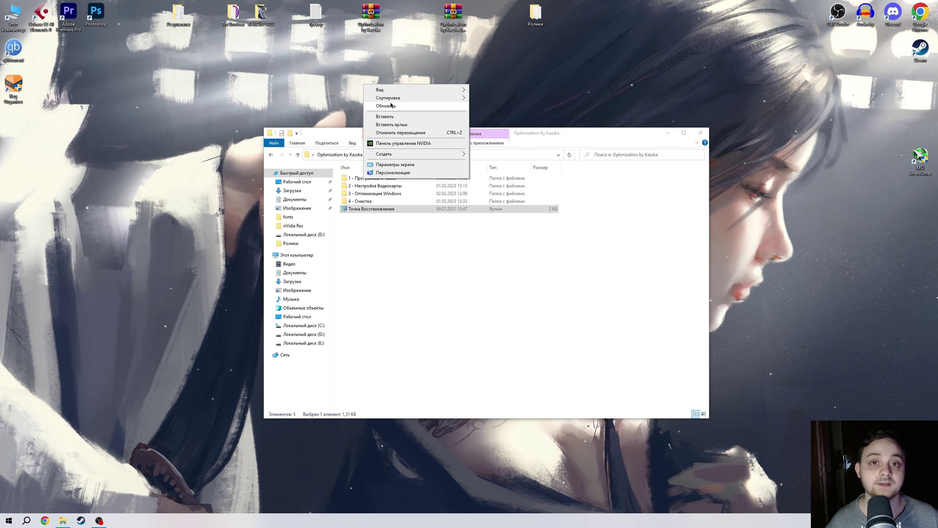
{"action": "left_click", "coordinate": [390, 105]}
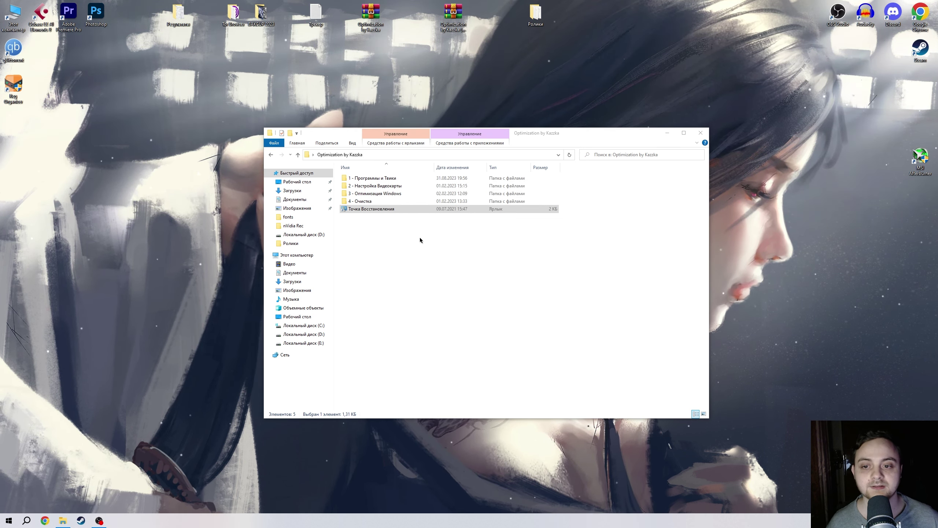
Step: Enter 1 - Программы и Твики and bring up the Intel Ethernet Controller (3) I225-V driver details in Device Manager
{"action": "double_click", "coordinate": [388, 179]}
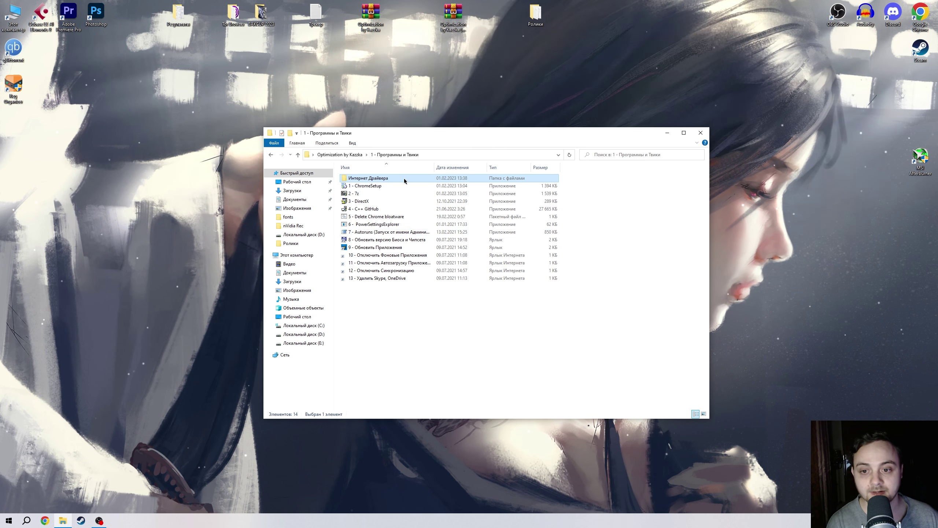
{"action": "left_click", "coordinate": [2, 525]}
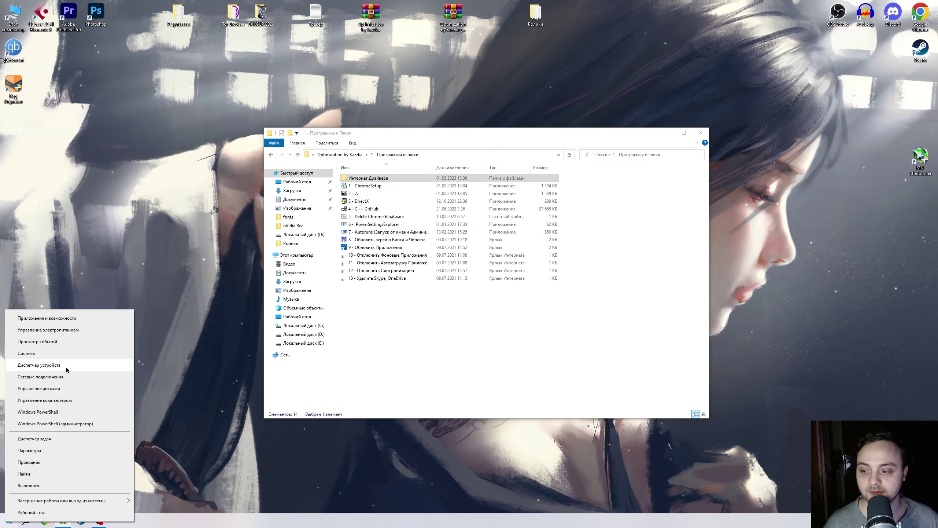
{"action": "left_click", "coordinate": [66, 367]}
{"action": "double_click", "coordinate": [63, 169]}
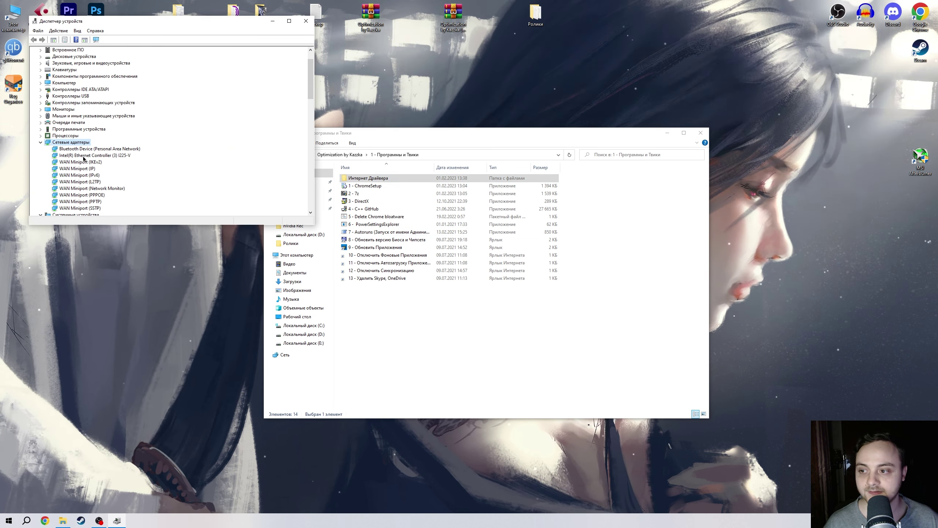
{"action": "double_click", "coordinate": [78, 155]}
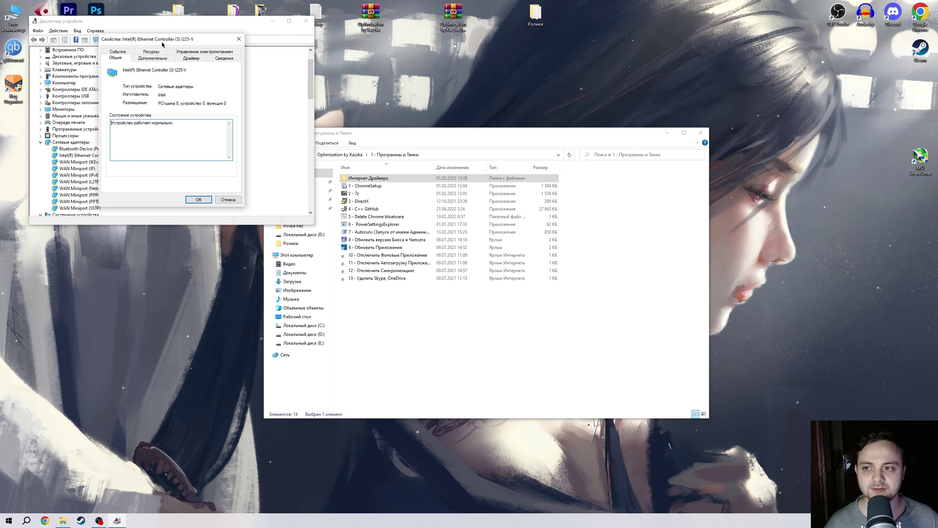
{"action": "left_click_drag", "start_coordinate": [167, 39], "coordinate": [197, 38]}
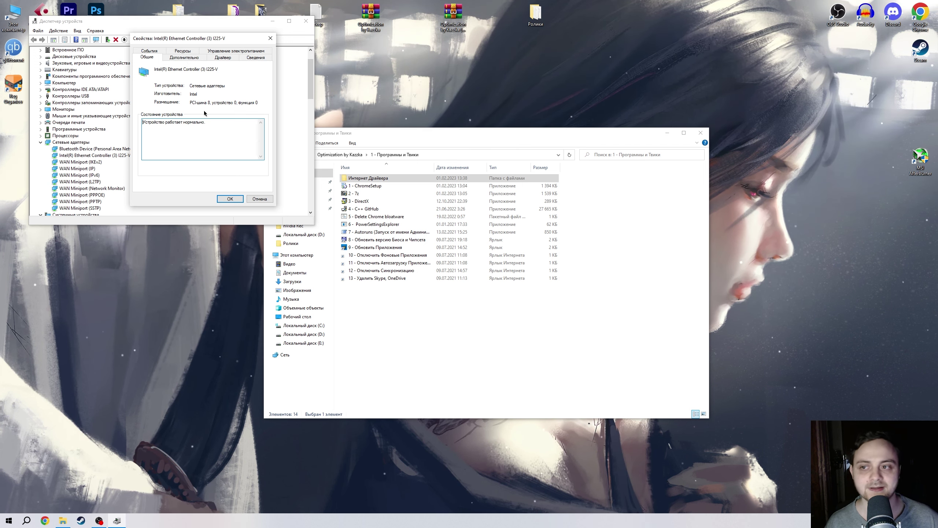
{"action": "left_click", "coordinate": [223, 57]}
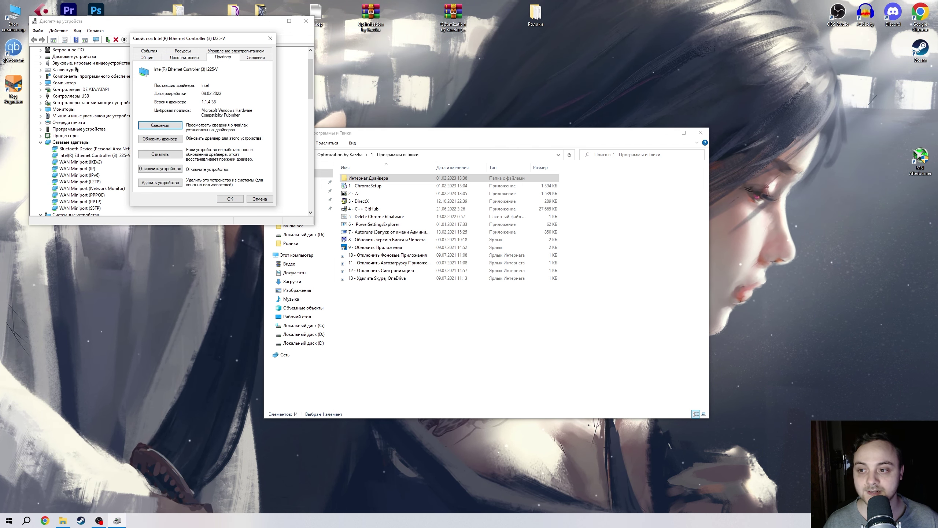
Step: Try to update the Ethernet controller's driver from the pack's Интернет Драйвера folder, including subfolders, and close Device Manager
{"action": "left_click", "coordinate": [159, 138]}
{"action": "left_click", "coordinate": [153, 176]}
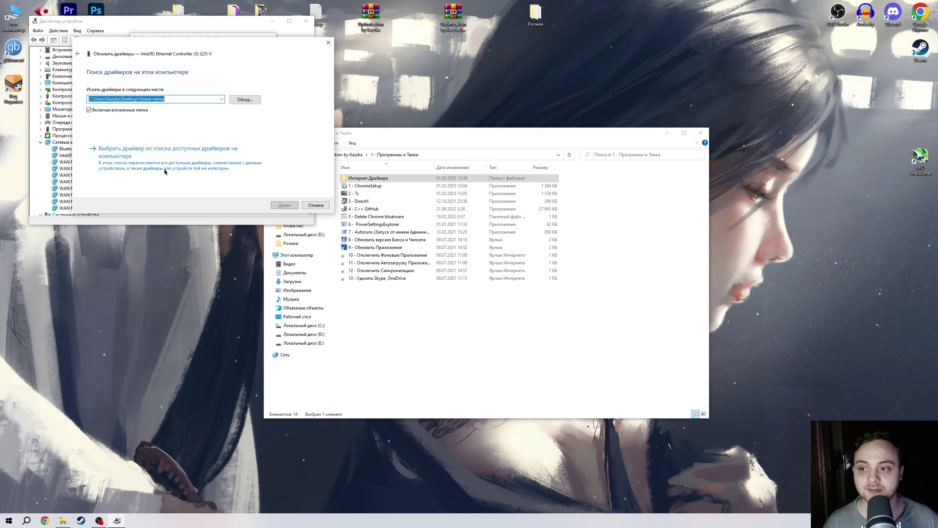
{"action": "left_click", "coordinate": [244, 99]}
{"action": "left_click", "coordinate": [454, 276]}
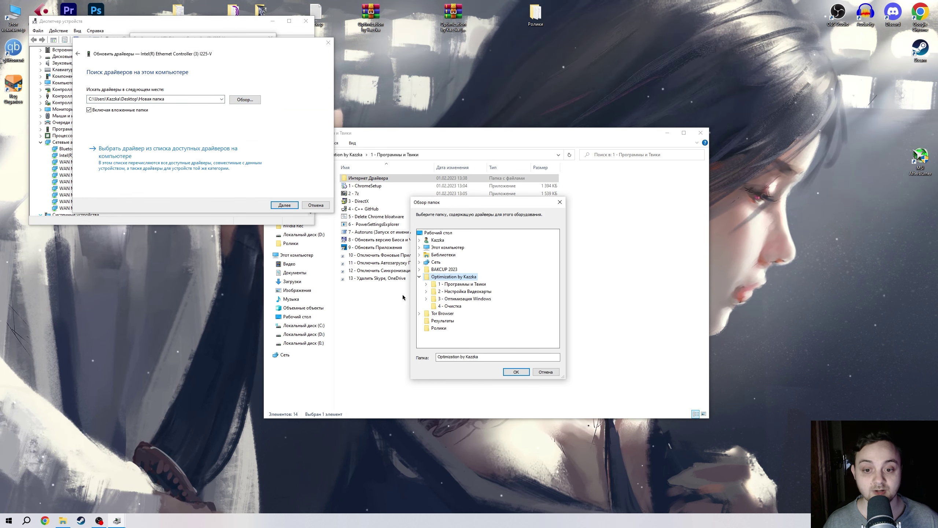
{"action": "left_click", "coordinate": [466, 285]}
{"action": "left_click", "coordinate": [449, 292]}
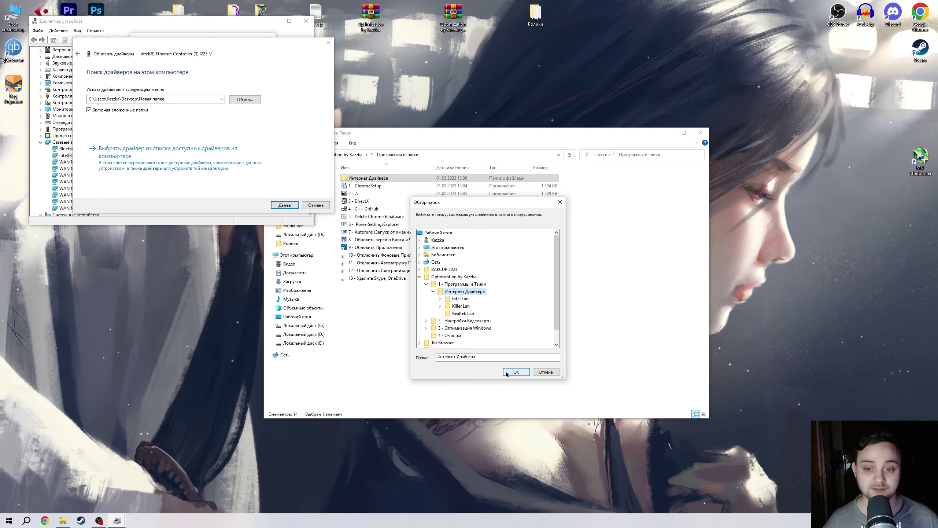
{"action": "left_click", "coordinate": [516, 371]}
{"action": "left_click", "coordinate": [285, 205]}
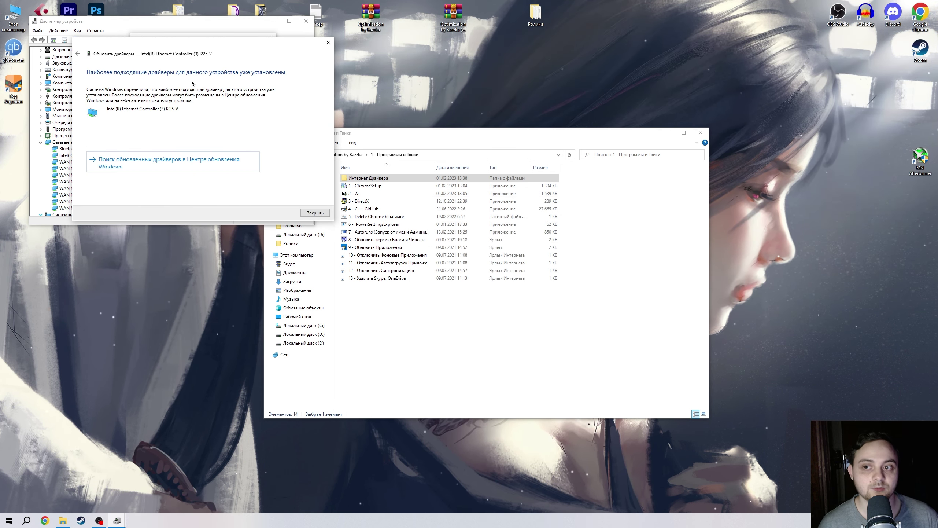
{"action": "left_click", "coordinate": [315, 213]}
{"action": "left_click", "coordinate": [306, 20]}
Step: Look over the 1 - ChromeSetup and 2 - 7z installers in the 1 - Программы и Твики folder
{"action": "left_click", "coordinate": [380, 186]}
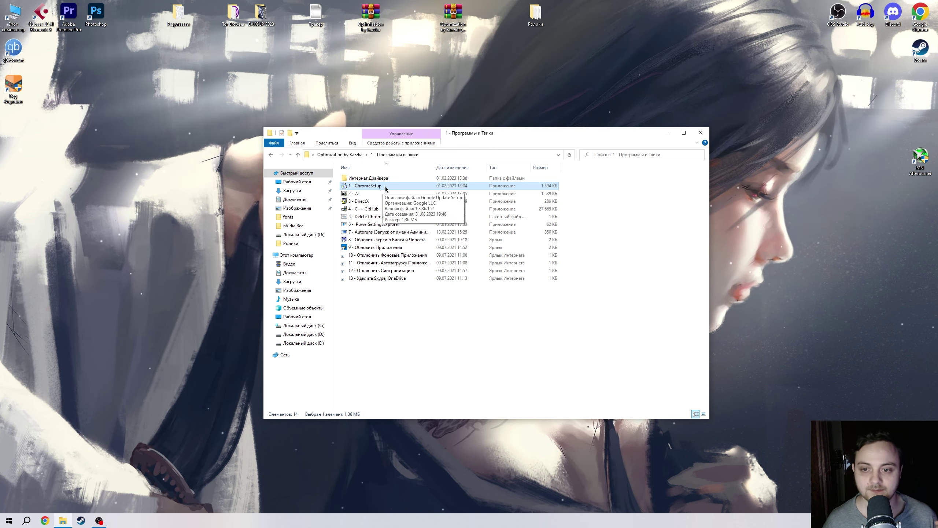
{"action": "left_click", "coordinate": [373, 195]}
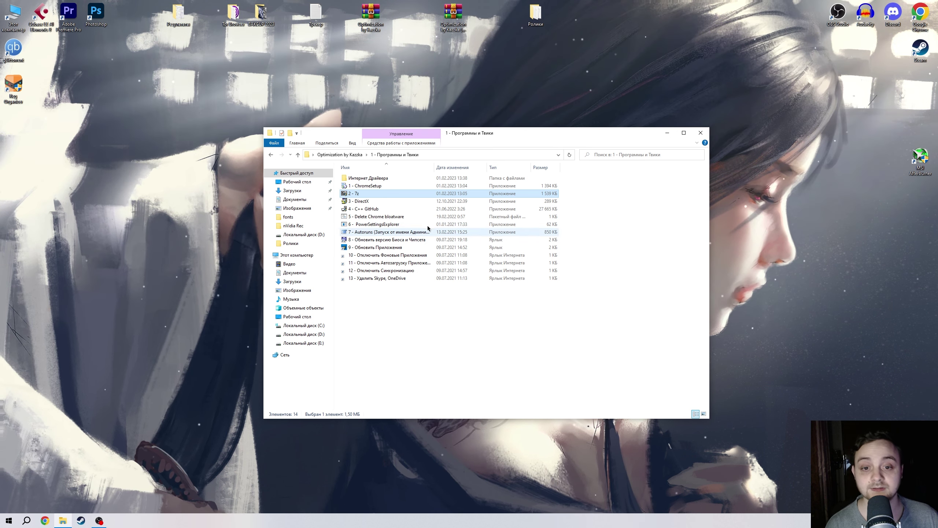
{"action": "left_click", "coordinate": [453, 16]}
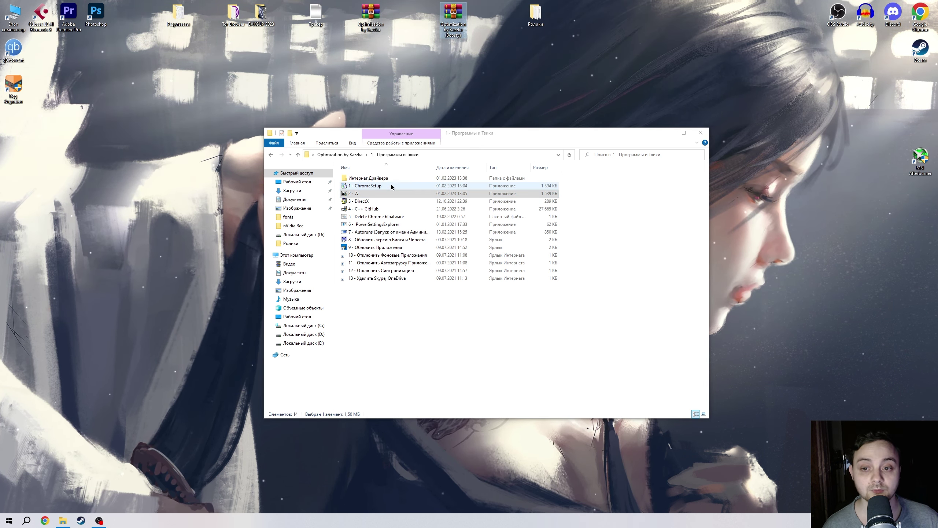
{"action": "left_click", "coordinate": [364, 195]}
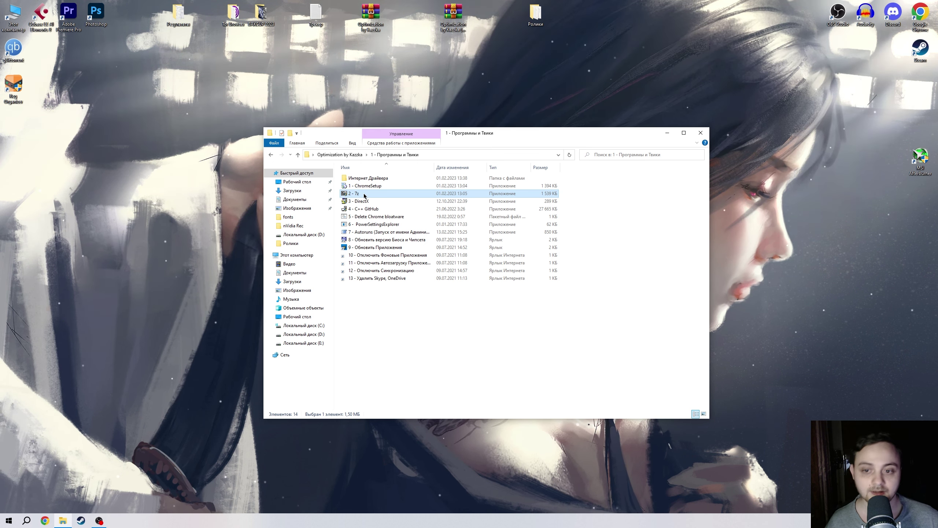
{"action": "left_click", "coordinate": [356, 155]}
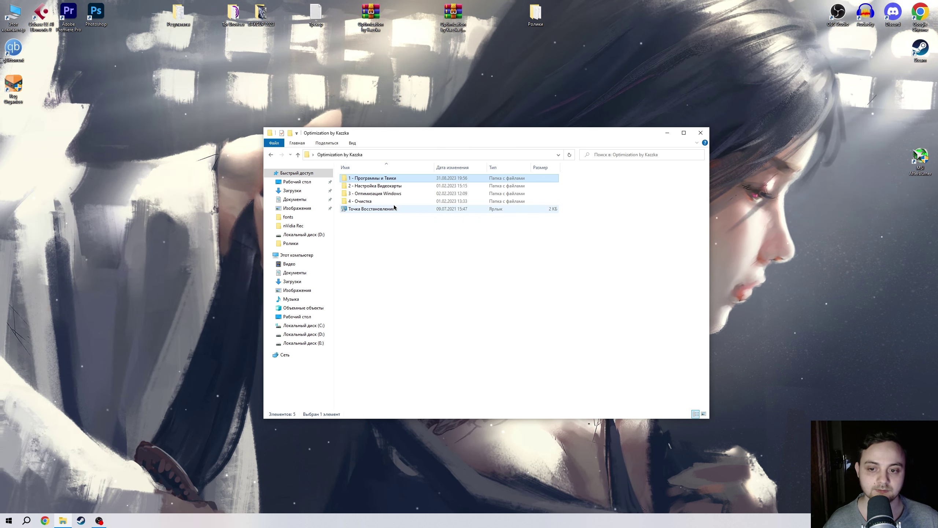
{"action": "double_click", "coordinate": [367, 181]}
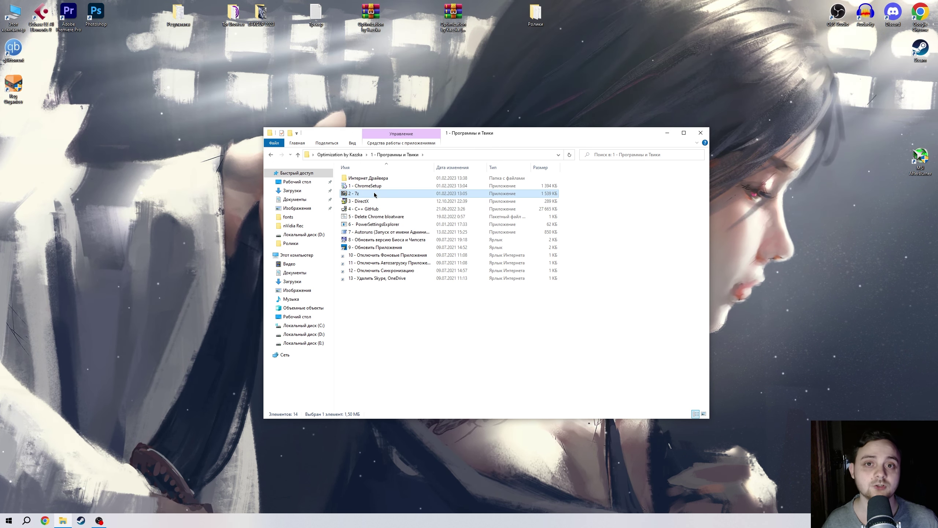
{"action": "left_click", "coordinate": [374, 194]}
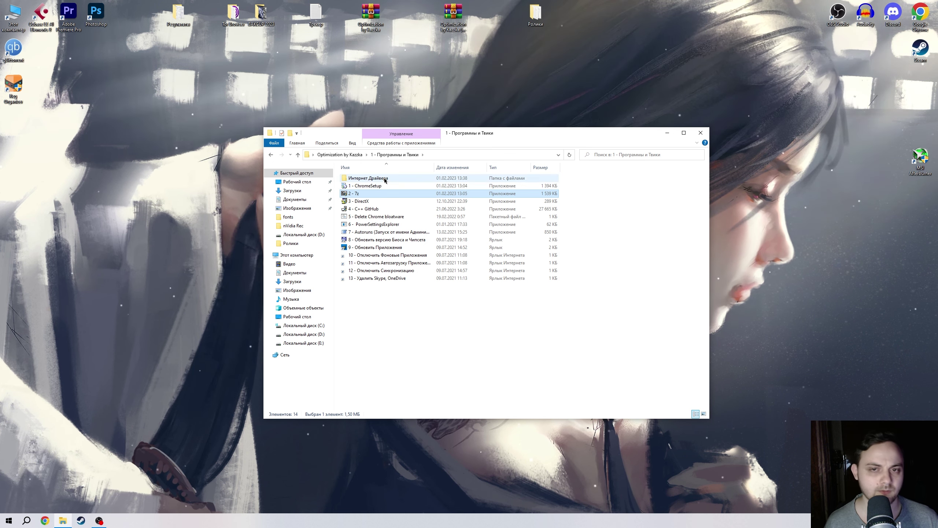
Step: Run the 3 - DirectX installer without the Bing panel and complete its setup wizard
{"action": "left_click", "coordinate": [380, 204]}
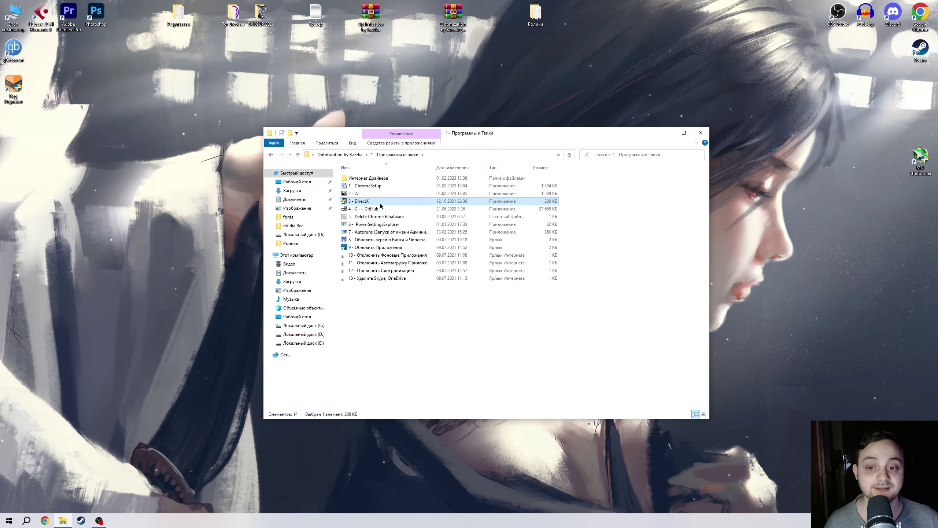
{"action": "double_click", "coordinate": [381, 203]}
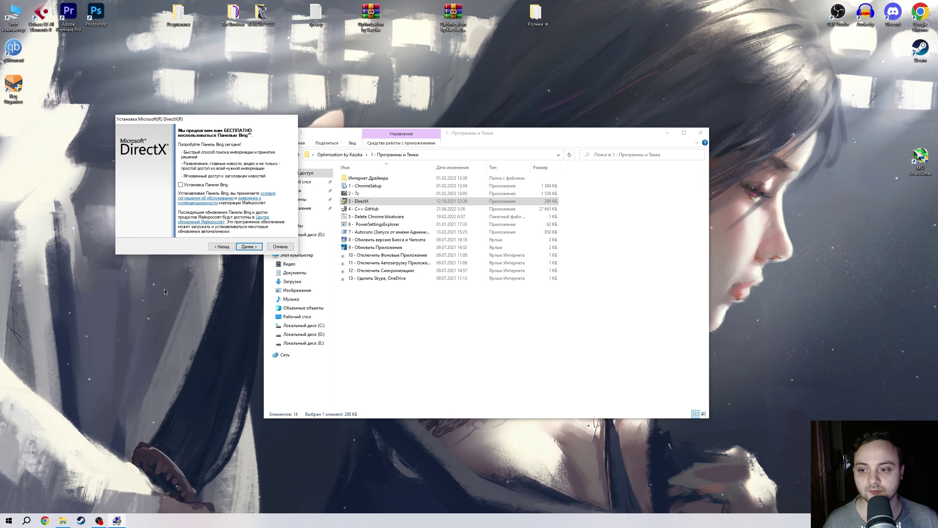
{"action": "left_click", "coordinate": [245, 247]}
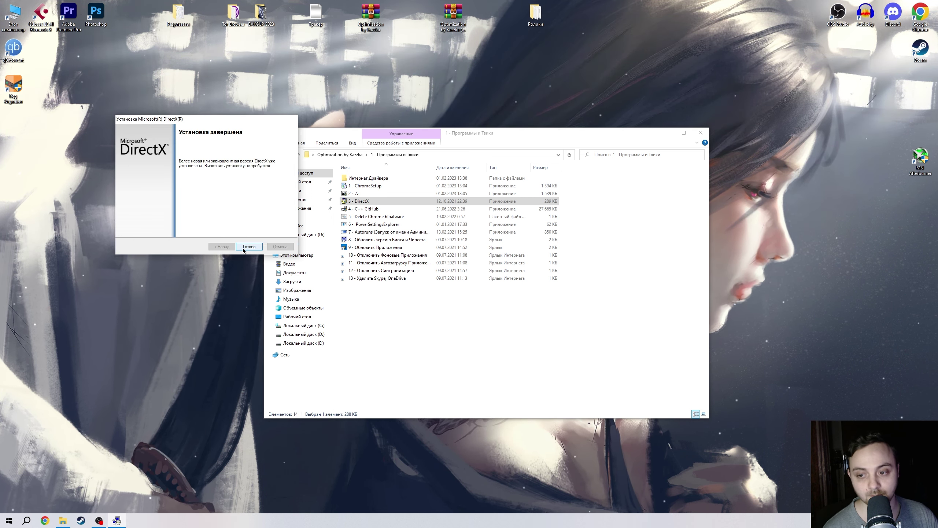
{"action": "left_click", "coordinate": [243, 246]}
Step: Select 4 - C++ GitHub, then examine the installed Microsoft Visual C++ packages in Control Panel's Programs and Features
{"action": "left_click", "coordinate": [411, 210]}
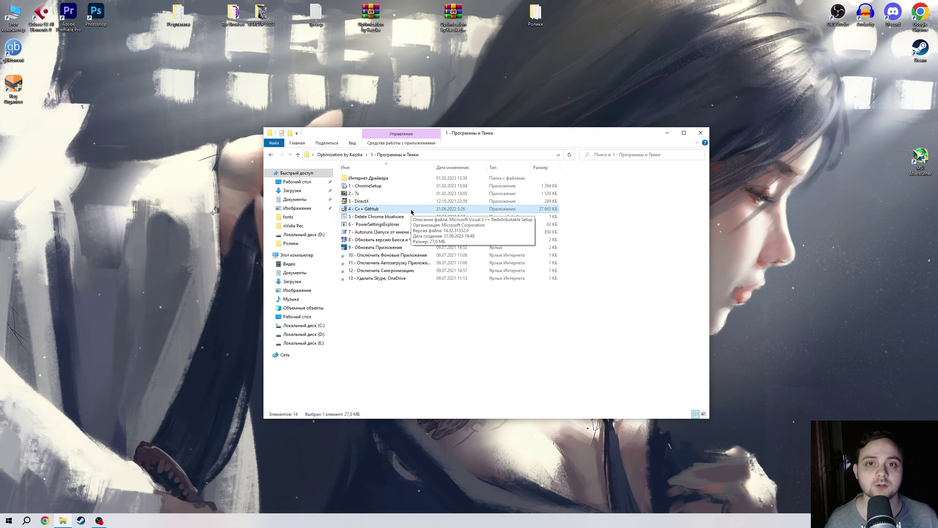
{"action": "left_click", "coordinate": [386, 208]}
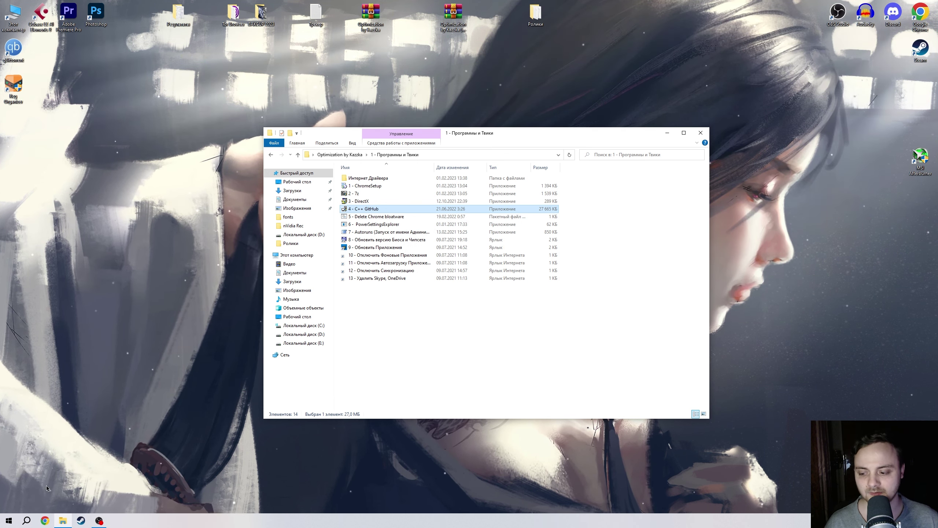
{"action": "left_click", "coordinate": [22, 525]}
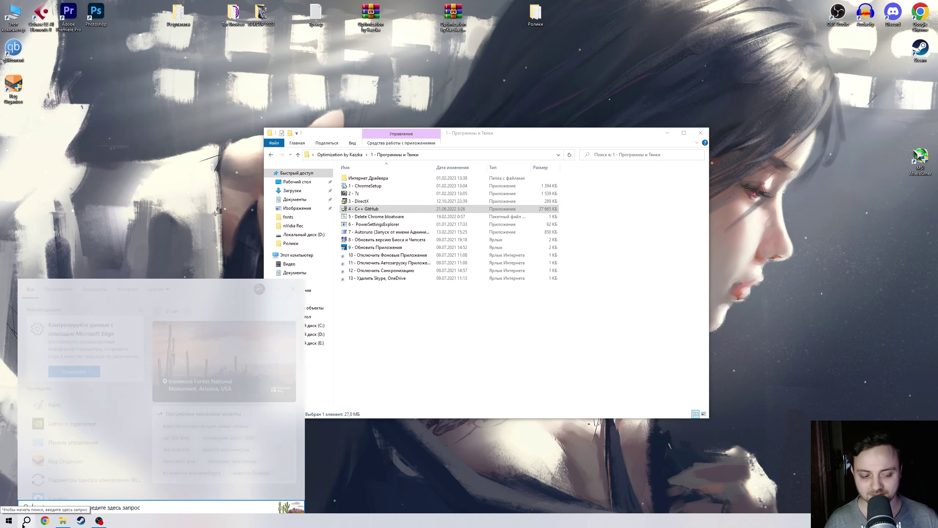
{"action": "left_click", "coordinate": [23, 525]}
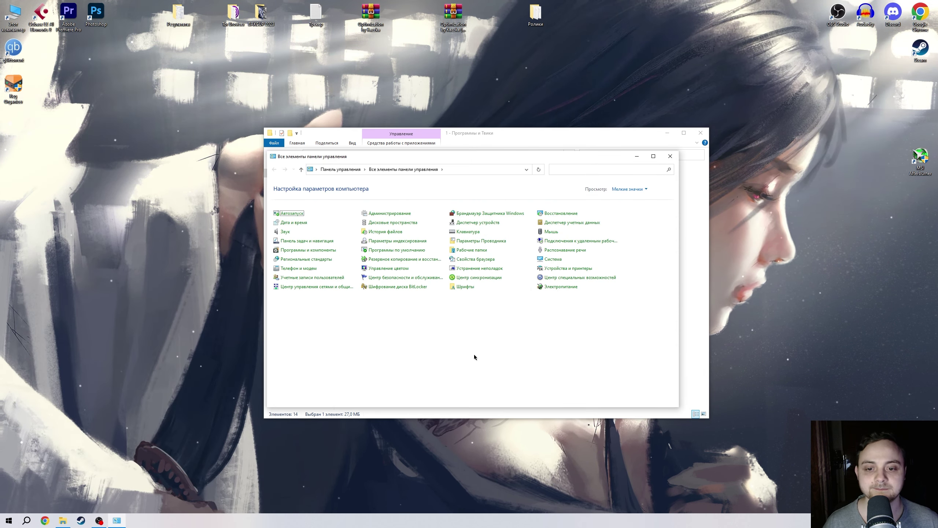
{"action": "left_click", "coordinate": [403, 279]}
{"action": "scroll", "coordinate": [391, 323], "scroll_direction": "down", "scroll_amount": 10}
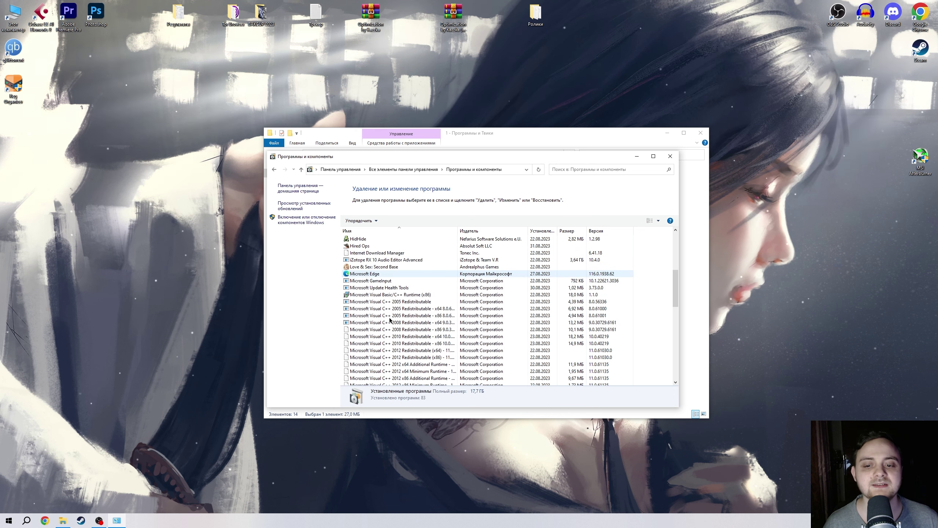
Step: Check the Microsoft Visual C++ 2005 and 2015-2022 Redistributable entries in the installed programs list, then close Programs and Features
{"action": "left_click", "coordinate": [390, 344]}
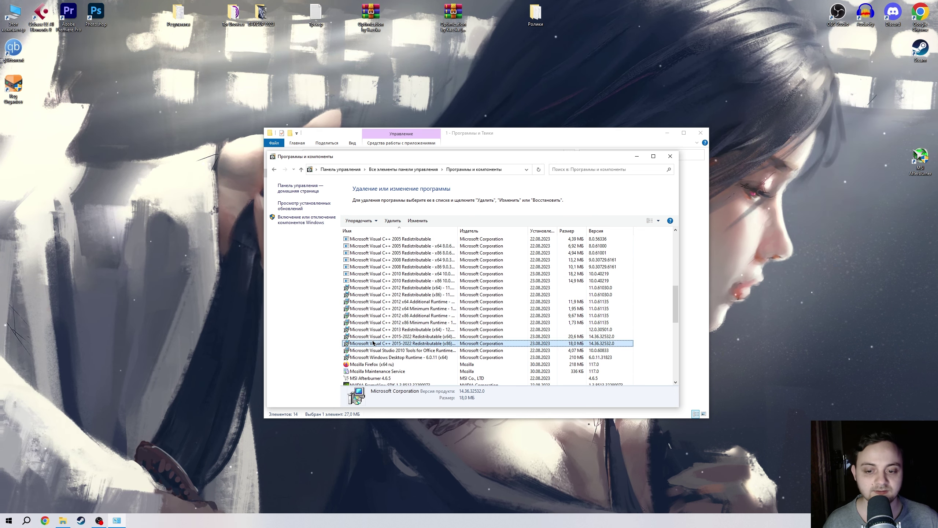
{"action": "scroll", "coordinate": [373, 340], "scroll_direction": "up", "scroll_amount": 1}
{"action": "left_click", "coordinate": [387, 260]}
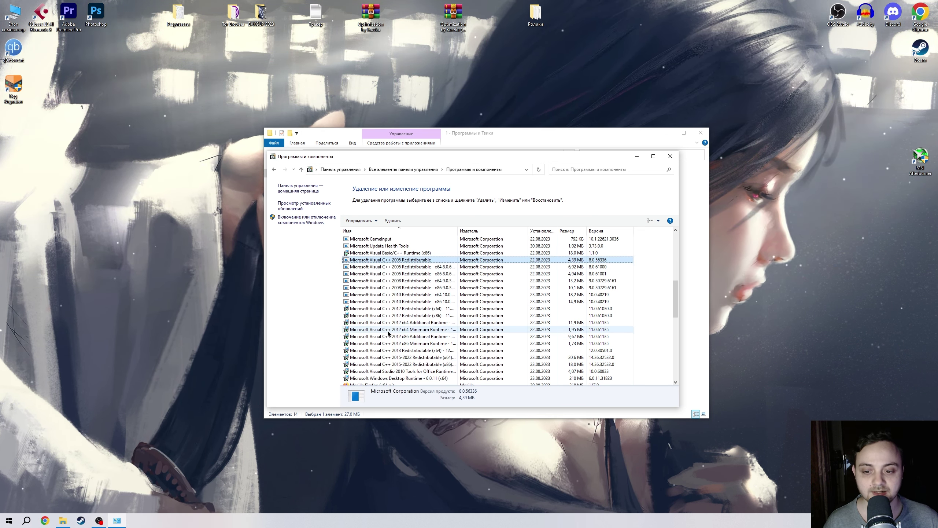
{"action": "left_click", "coordinate": [457, 288]}
{"action": "left_click", "coordinate": [672, 157]}
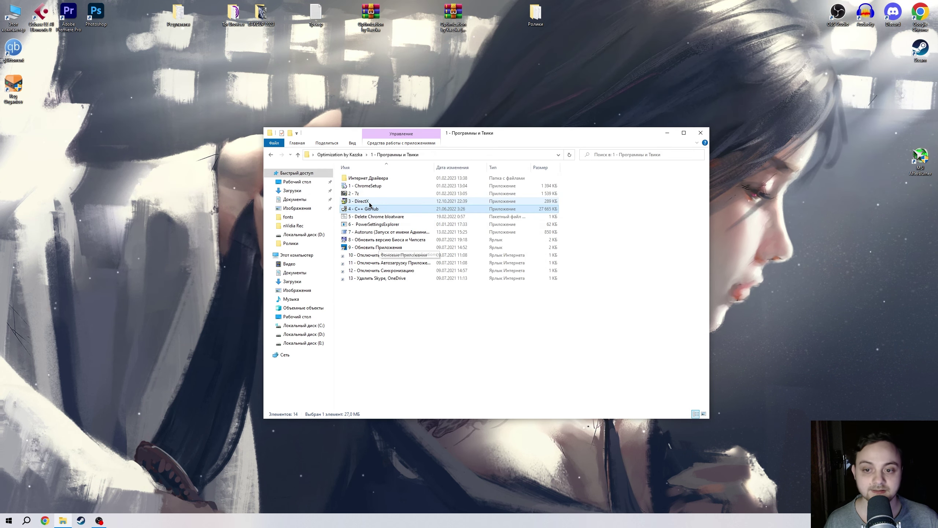
Step: Look at the 5 - Delete Chrome bloatware batch file and dismiss its options
{"action": "left_click", "coordinate": [394, 216]}
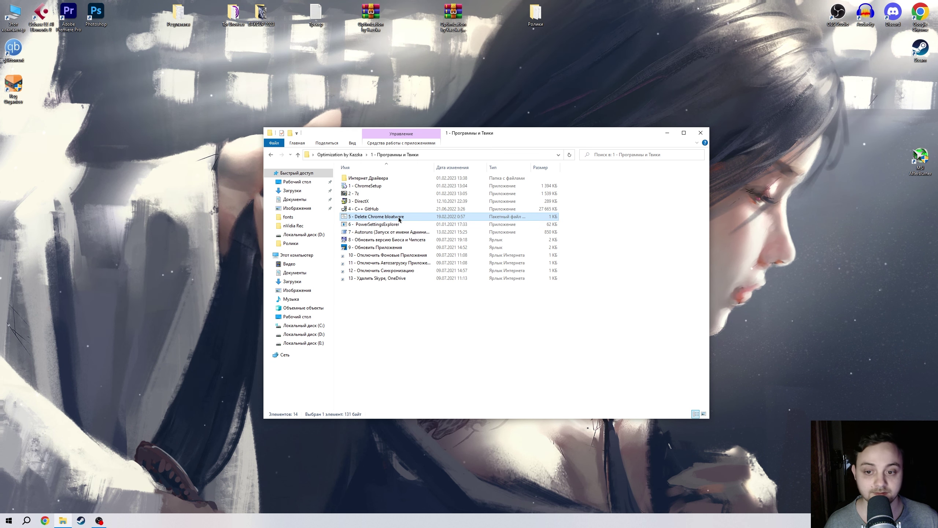
{"action": "right_click", "coordinate": [398, 218]}
{"action": "left_click", "coordinate": [366, 338]}
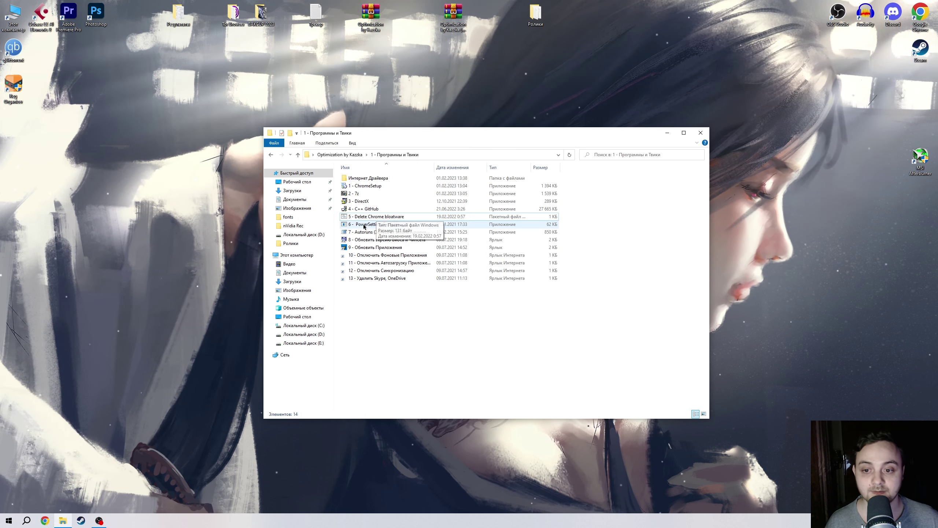
Step: Run 6 - PowerSettingsExplorer and change the USB 3 Link Power Management AC value for the active Максимальная производительность scheme
{"action": "left_click", "coordinate": [413, 225]}
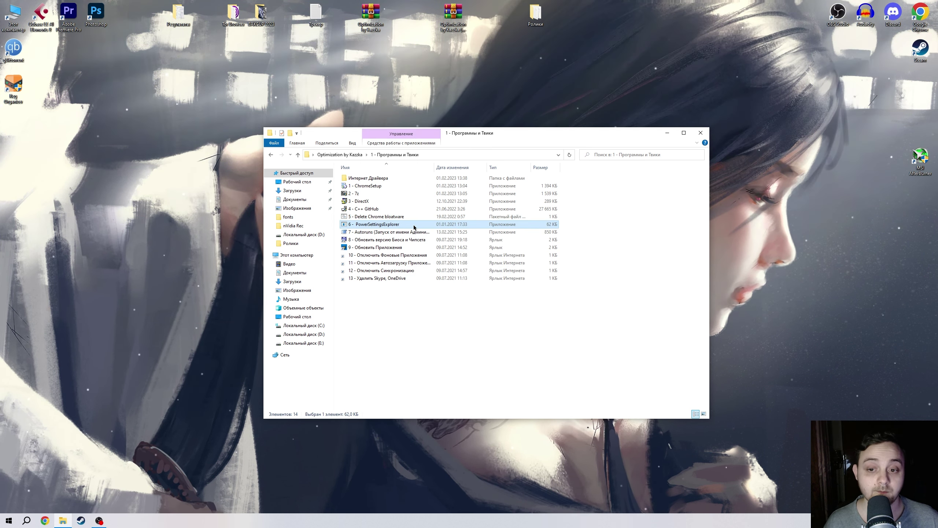
{"action": "double_click", "coordinate": [413, 224]}
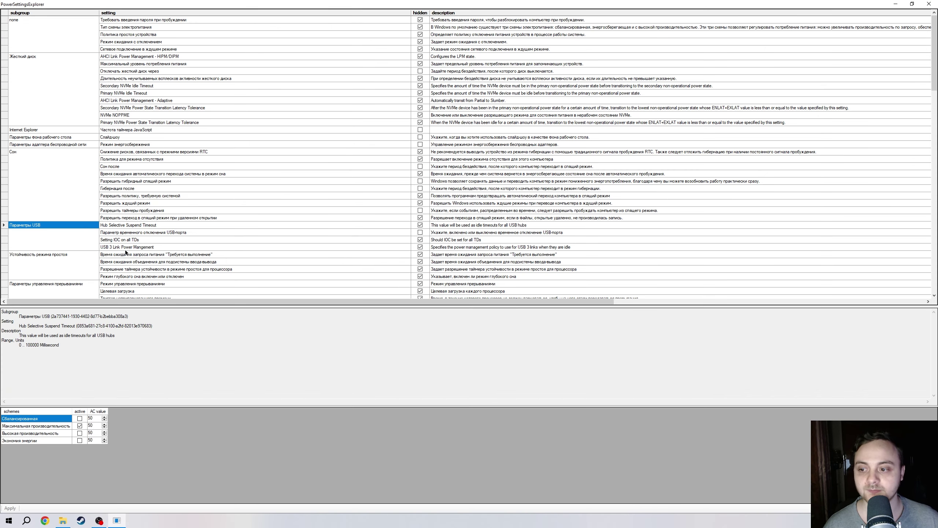
{"action": "left_click", "coordinate": [117, 247]}
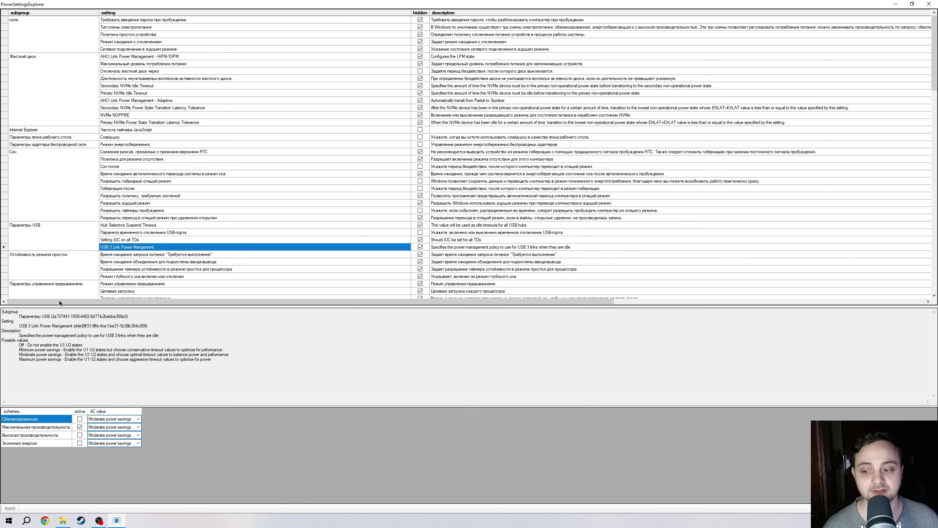
{"action": "left_click", "coordinate": [66, 428]}
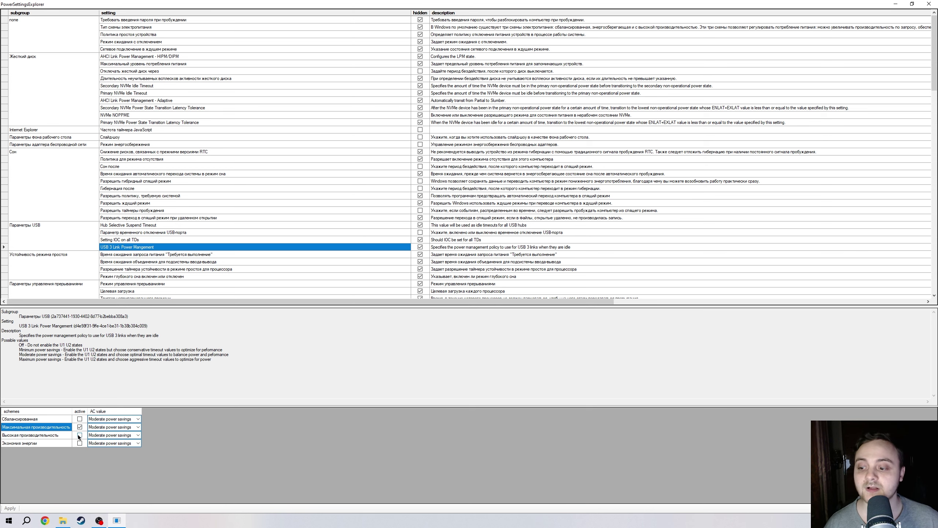
{"action": "left_click", "coordinate": [79, 435]}
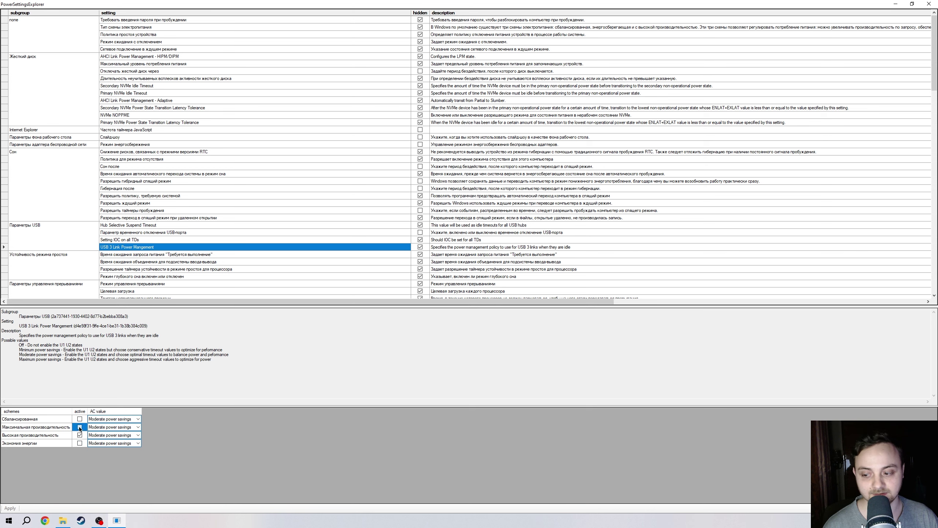
{"action": "left_click", "coordinate": [117, 428]}
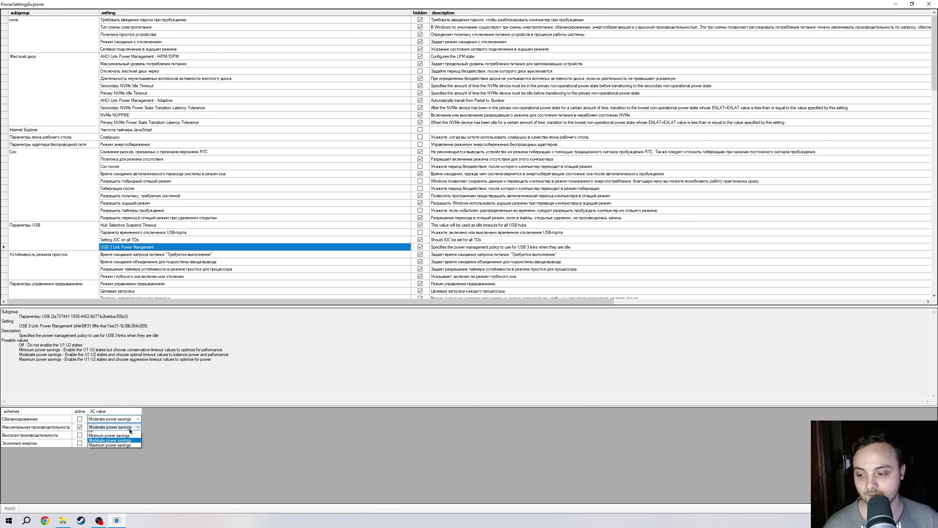
{"action": "left_click", "coordinate": [96, 434]}
Step: Set Параметр временного отключения USB-порта to Запрещено for the Максимальная производительность scheme, apply it, and close PowerSettingsExplorer
{"action": "left_click", "coordinate": [141, 233]}
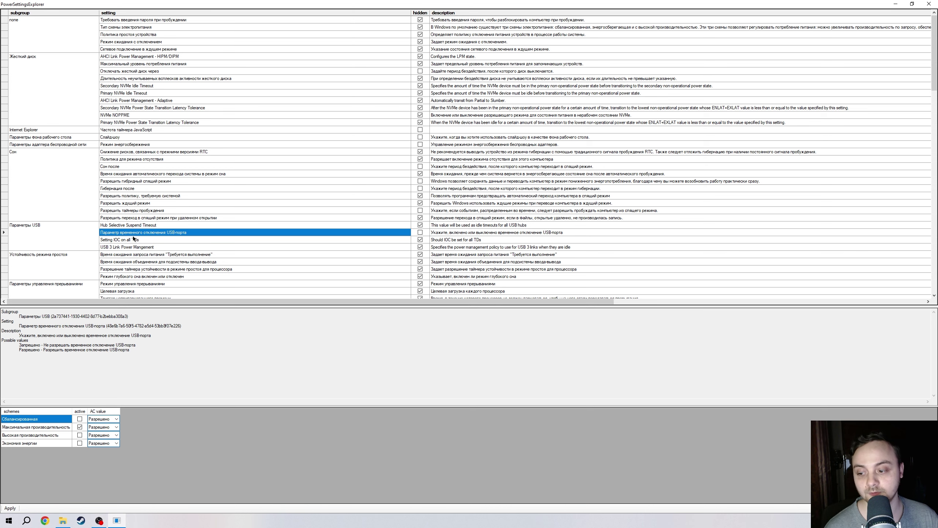
{"action": "left_click", "coordinate": [70, 428]}
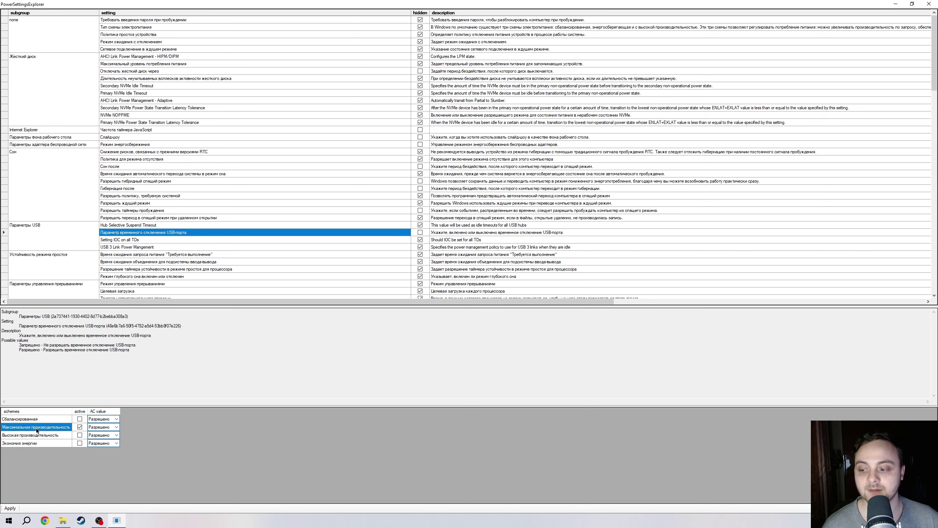
{"action": "left_click", "coordinate": [105, 427]}
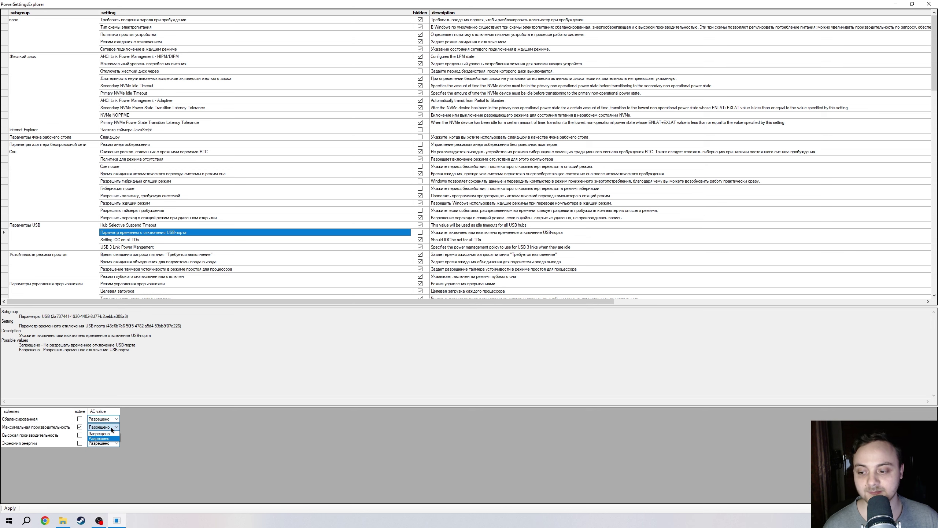
{"action": "left_click", "coordinate": [104, 433]}
{"action": "left_click", "coordinate": [15, 509]}
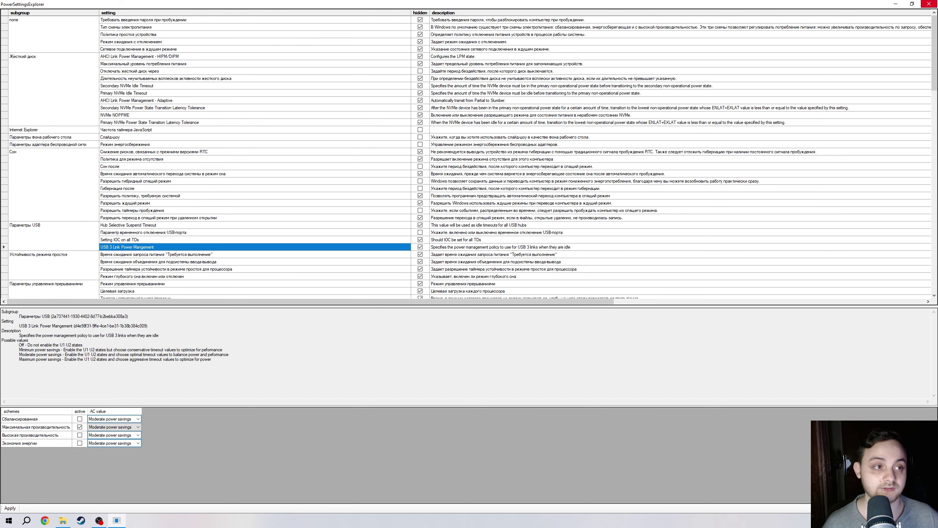
{"action": "key", "text": "alt+F4"}
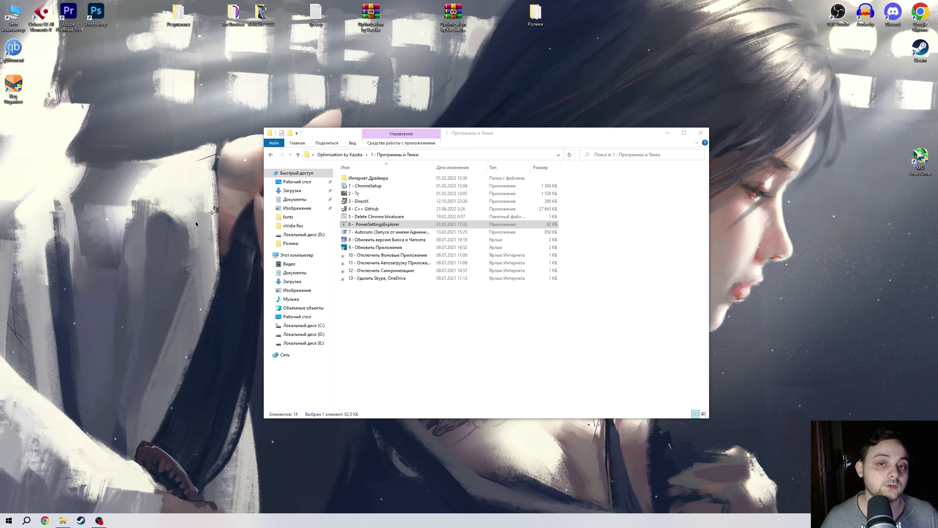
Step: Look up the motherboard model through 8 - Обновить версию Биоса и Чипсета, then search Google in Chrome for "asus rog strix b650-a gaming wifi"
{"action": "double_click", "coordinate": [387, 240]}
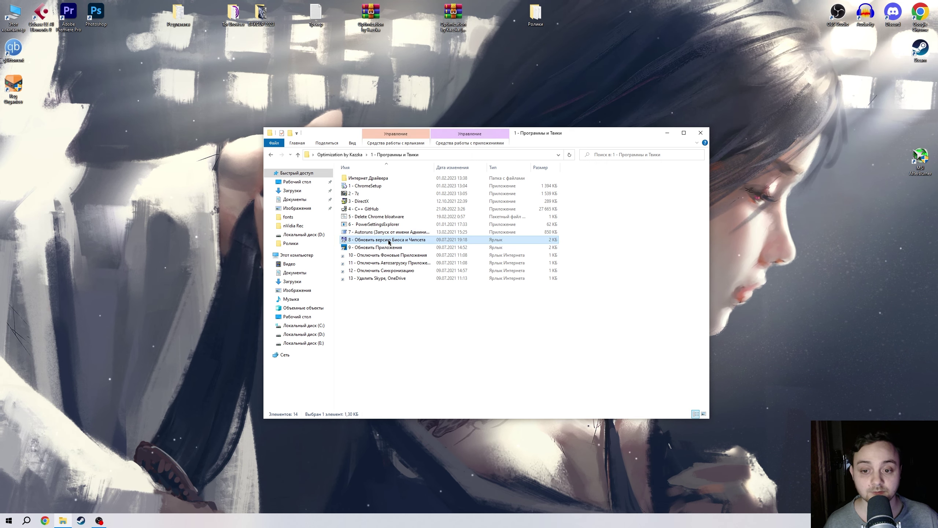
{"action": "left_click", "coordinate": [356, 168]}
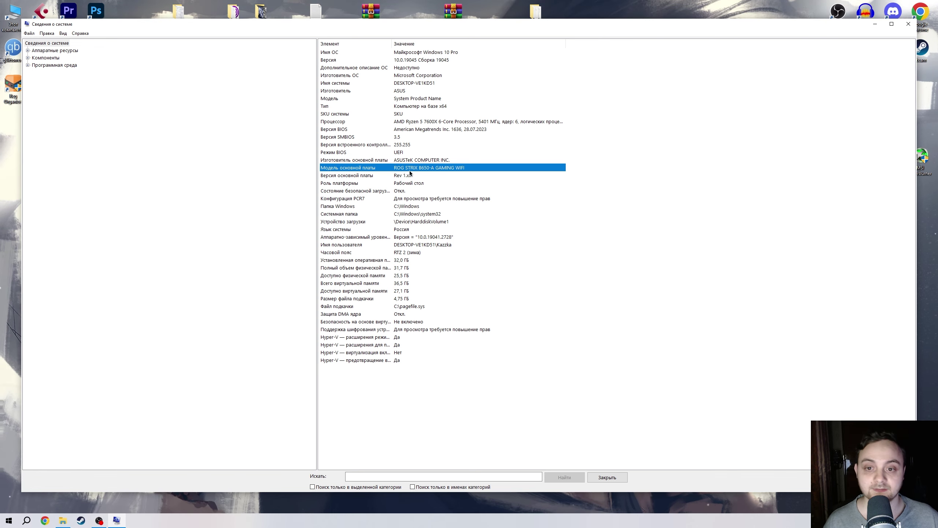
{"action": "key", "text": "alt+Tab"}
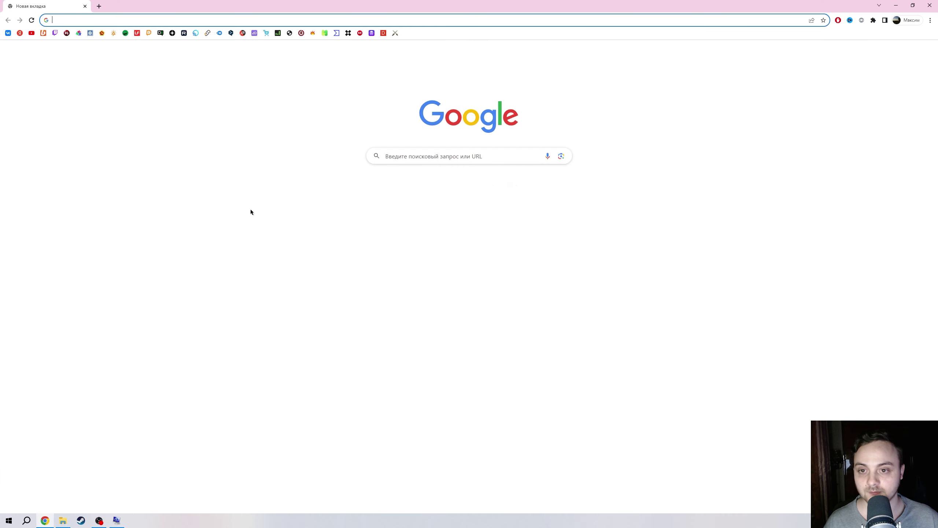
{"action": "type", "text": "asus rog strix b650-a gaming wifi"}
{"action": "key", "text": "Return"}
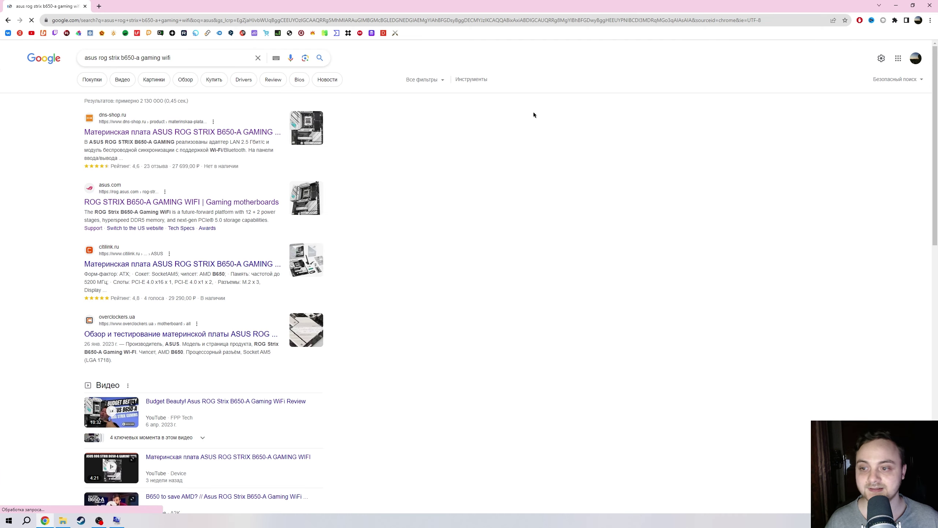
Step: Open the motherboard's asus.com support page and list its Driver & Utility downloads for Windows 10 64-bit
{"action": "left_click", "coordinate": [197, 203]}
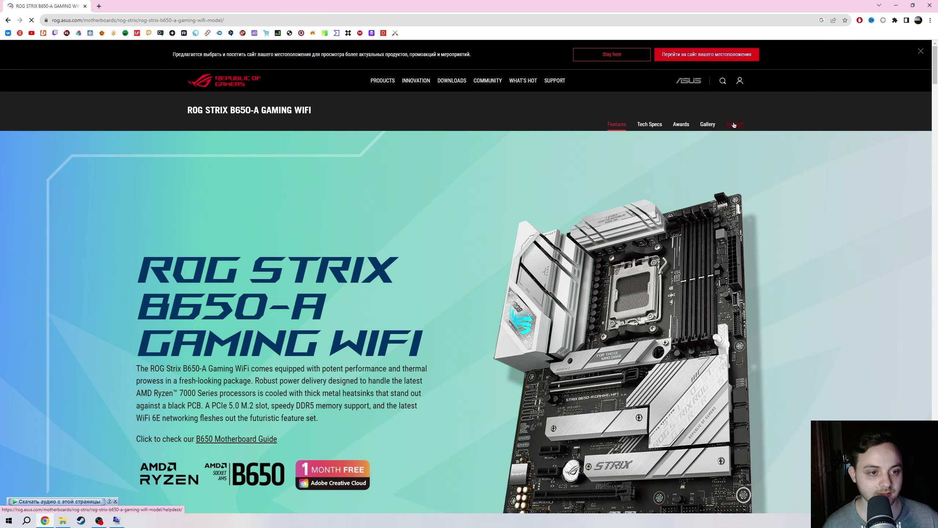
{"action": "left_click", "coordinate": [734, 125]}
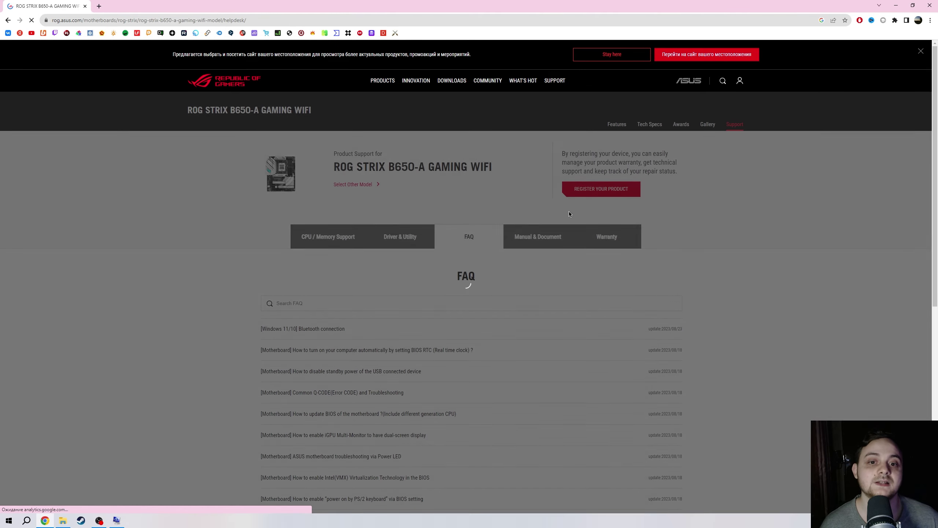
{"action": "scroll", "coordinate": [519, 286], "scroll_direction": "down", "scroll_amount": 2}
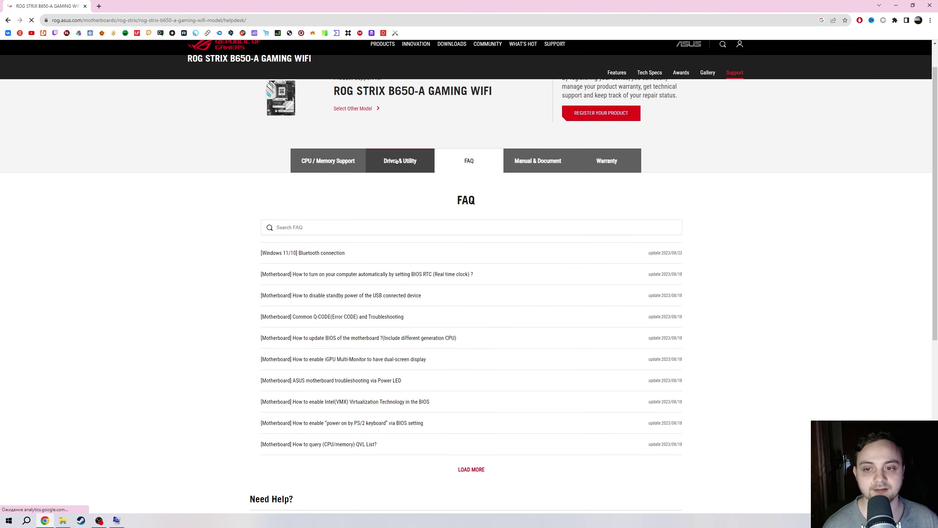
{"action": "left_click", "coordinate": [396, 161]}
{"action": "left_click", "coordinate": [367, 182]}
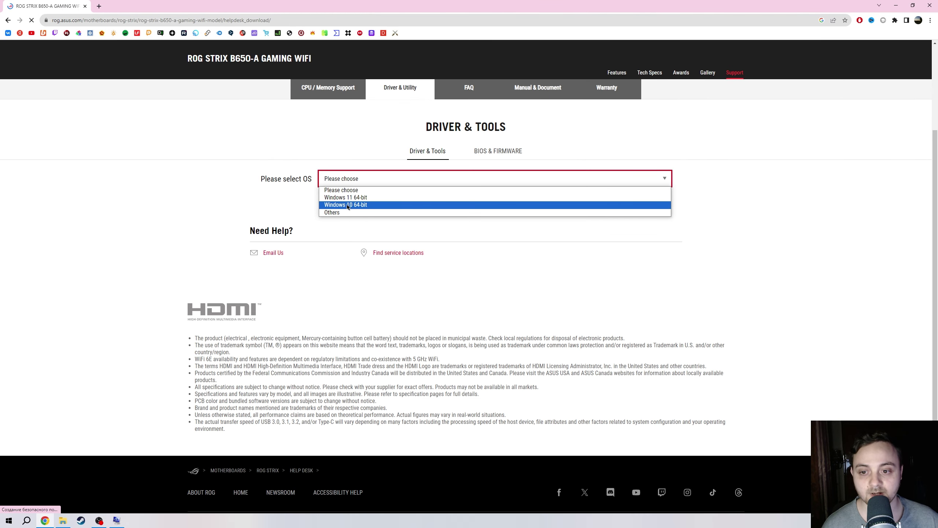
{"action": "left_click", "coordinate": [347, 205]}
Step: Examine the LAN, Chipset and Audio driver entries offered for the motherboard
{"action": "scroll", "coordinate": [270, 168], "scroll_direction": "down", "scroll_amount": 2}
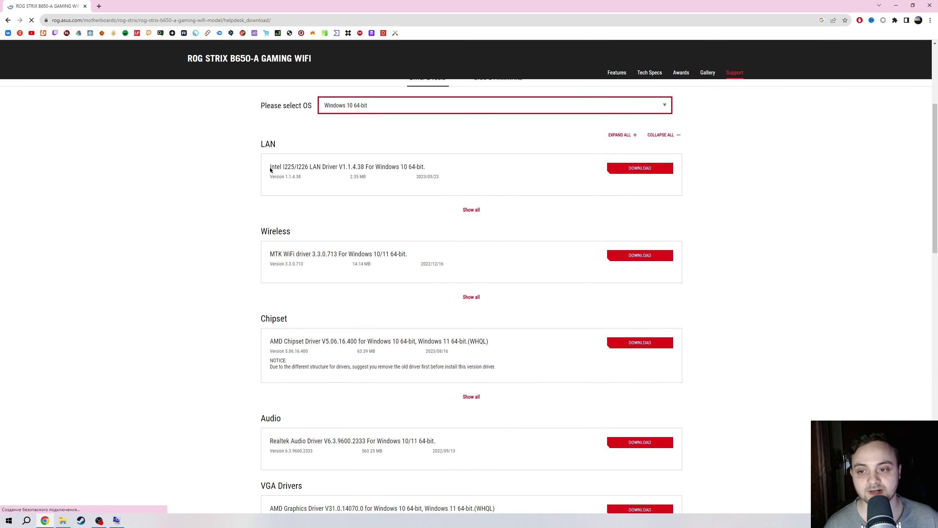
{"action": "left_click_drag", "start_coordinate": [271, 170], "coordinate": [302, 177]}
{"action": "left_click", "coordinate": [345, 149]}
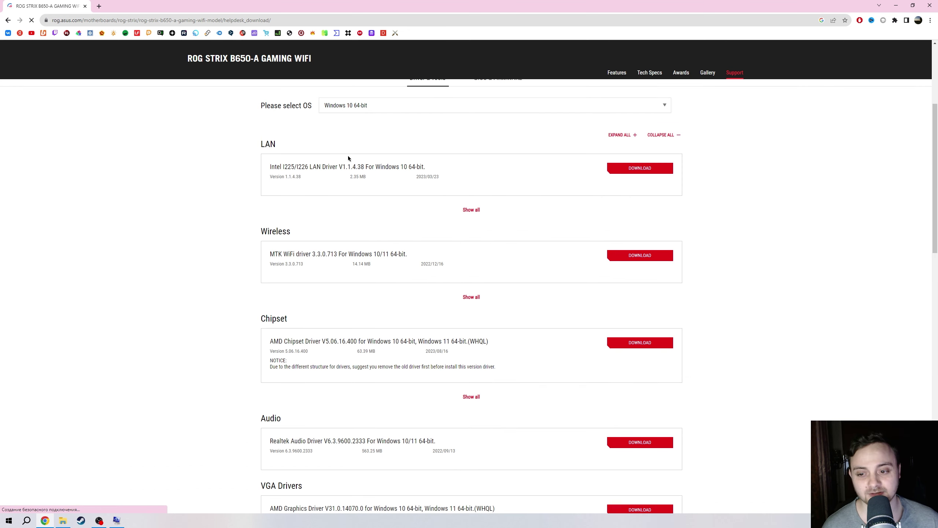
{"action": "scroll", "coordinate": [333, 252], "scroll_direction": "down", "scroll_amount": 5}
{"action": "left_click_drag", "start_coordinate": [269, 159], "coordinate": [449, 168]}
{"action": "left_click", "coordinate": [376, 244]}
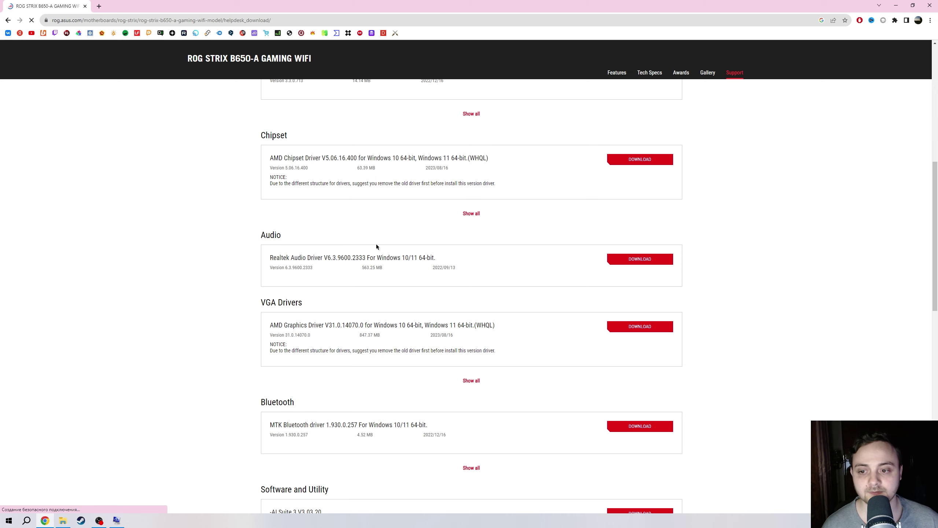
Step: Open the motherboard's BIOS & Firmware downloads and read the change notes of BIOS version 1654
{"action": "scroll", "coordinate": [342, 252], "scroll_direction": "up", "scroll_amount": 5}
{"action": "scroll", "coordinate": [426, 293], "scroll_direction": "up", "scroll_amount": 4}
{"action": "left_click", "coordinate": [499, 228]}
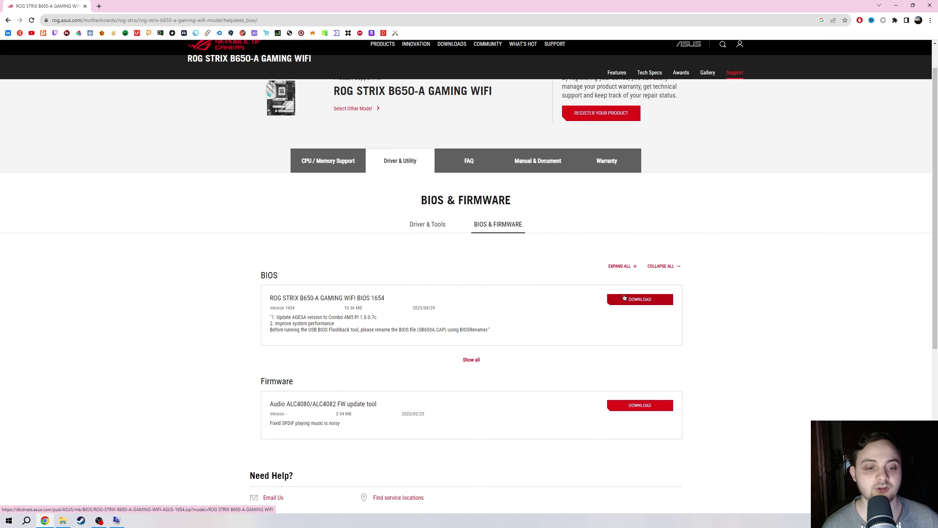
{"action": "mouse_move", "coordinate": [269, 317]}
{"action": "left_mouse_down"}
{"action": "mouse_move", "coordinate": [503, 331]}
{"action": "mouse_move", "coordinate": [268, 319]}
{"action": "left_mouse_up"}
{"action": "left_click", "coordinate": [502, 335]}
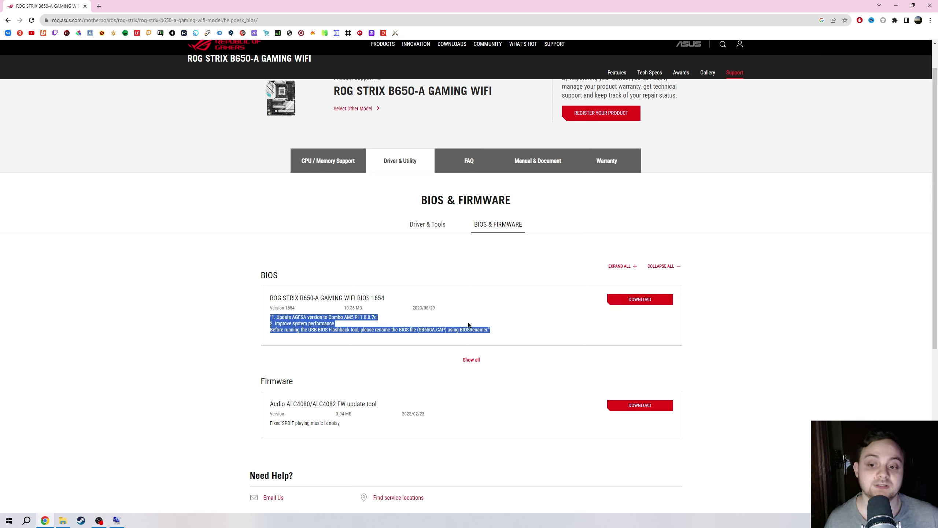
{"action": "left_click", "coordinate": [467, 336]}
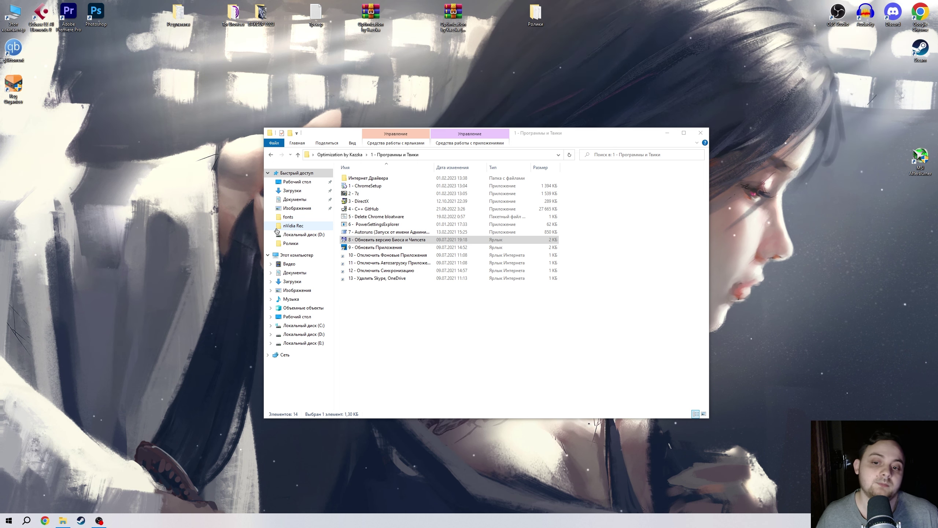
Step: Open 9 - Обновить Приложения, check for app updates in the Microsoft Store library, and close the store
{"action": "double_click", "coordinate": [403, 248]}
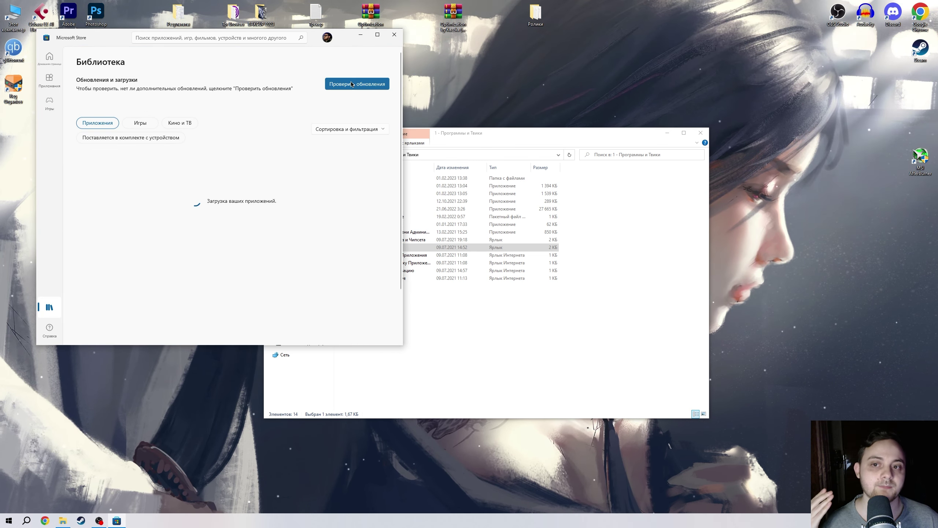
{"action": "left_click", "coordinate": [352, 85]}
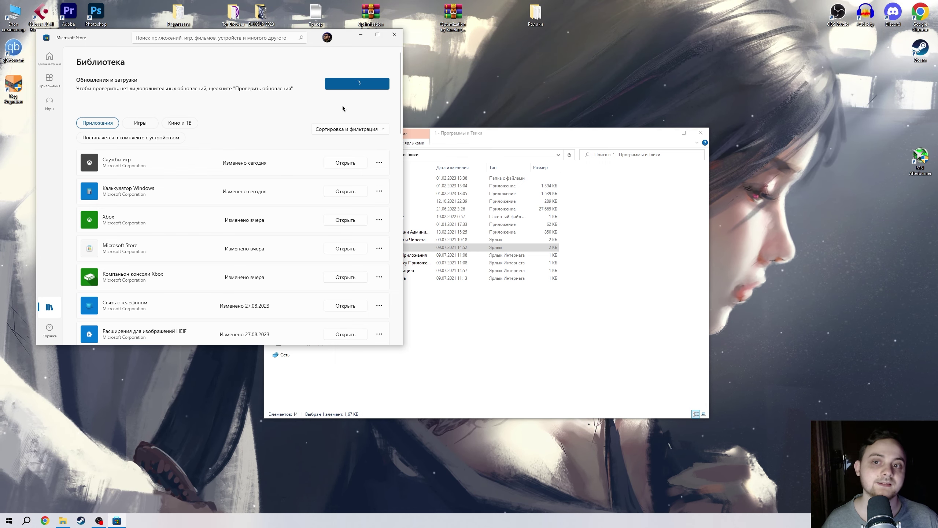
{"action": "left_click", "coordinate": [394, 34]}
Step: Open 10 - Отключить Фоновые Приложения, turn off permission for apps to run in the background, and review the app list
{"action": "double_click", "coordinate": [387, 255]}
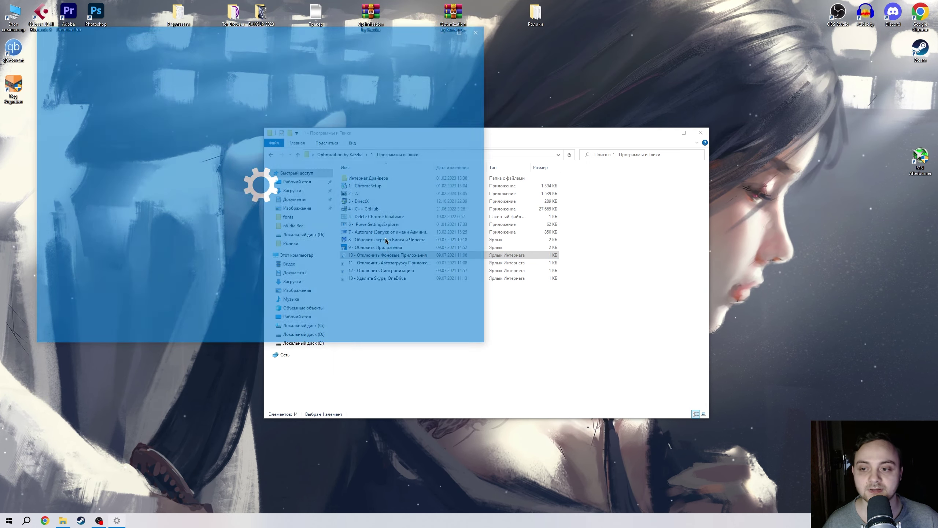
{"action": "left_click", "coordinate": [166, 94]}
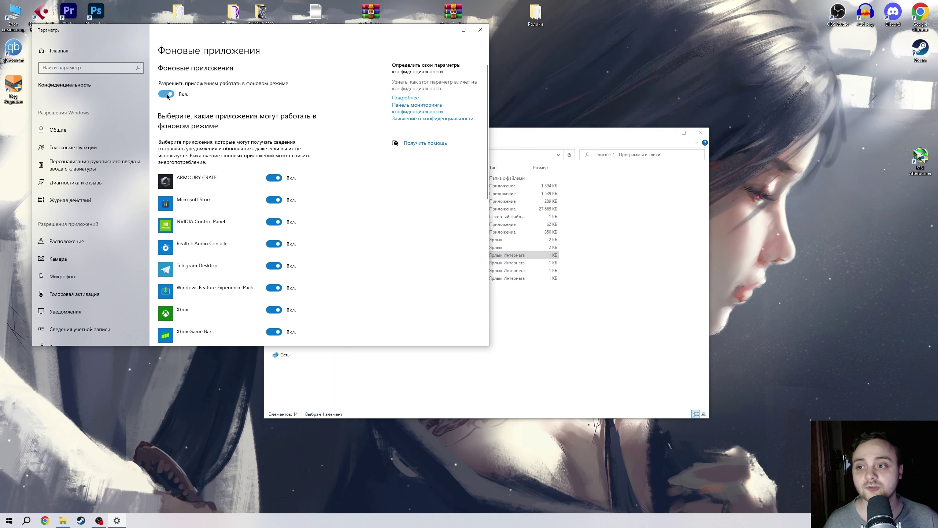
{"action": "scroll", "coordinate": [321, 259], "scroll_direction": "down", "scroll_amount": 5}
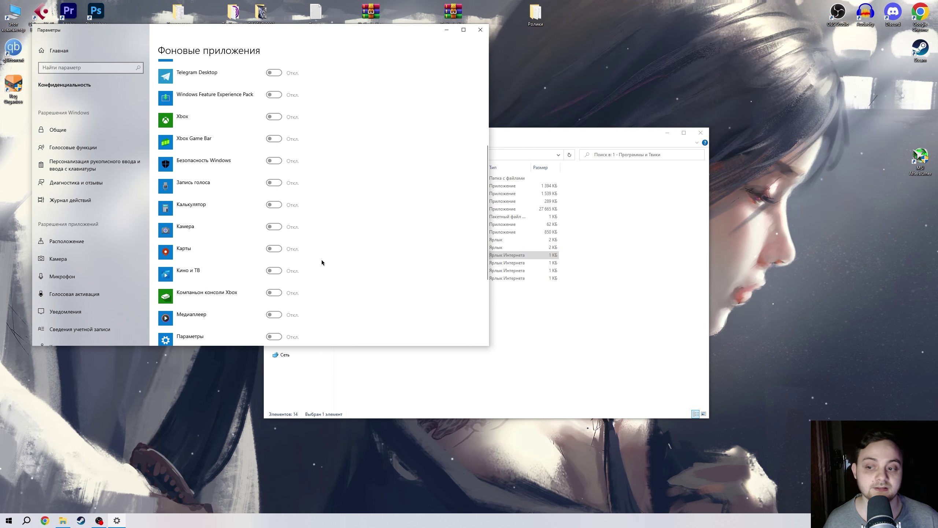
Step: Re-enable permission for apps to run in the background and try out the individual app switches, including ARMOURY CRATE
{"action": "scroll", "coordinate": [322, 261], "scroll_direction": "up", "scroll_amount": 5}
{"action": "left_click", "coordinate": [167, 94]}
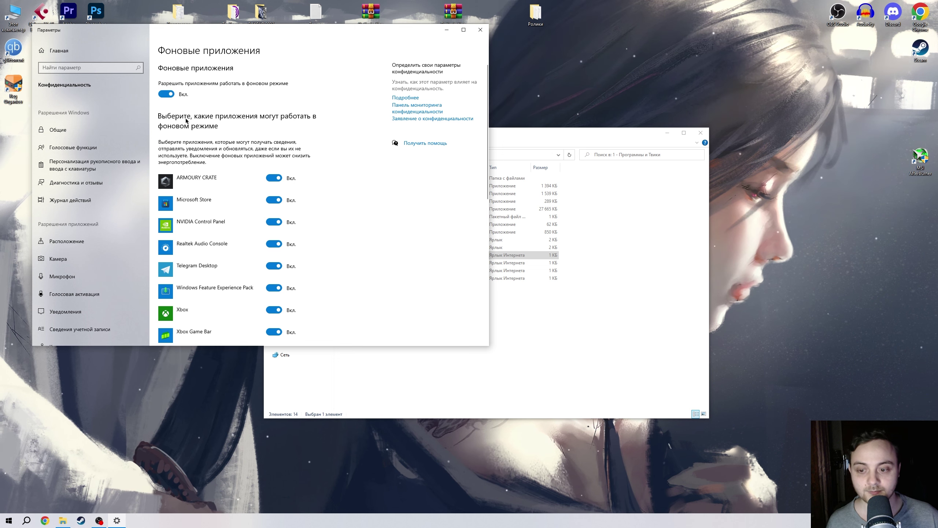
{"action": "scroll", "coordinate": [295, 217], "scroll_direction": "down", "scroll_amount": 4}
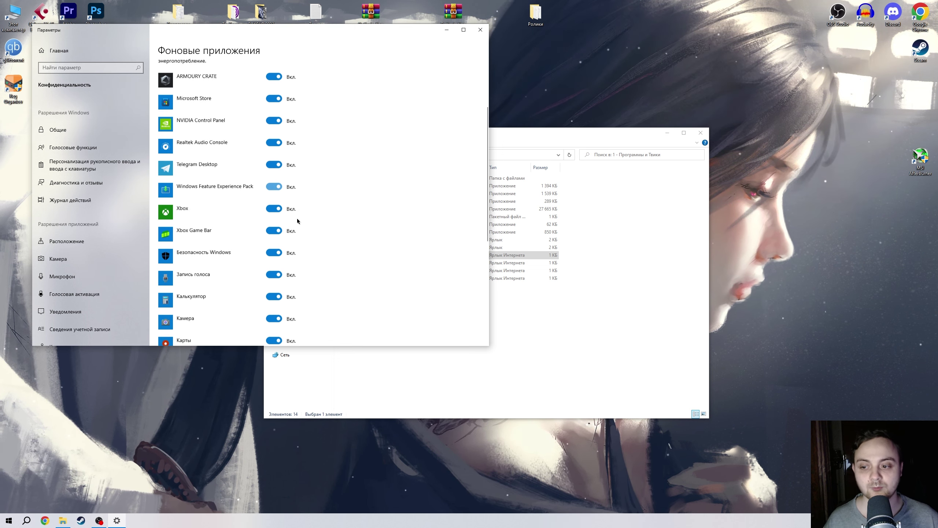
{"action": "left_click", "coordinate": [267, 185]}
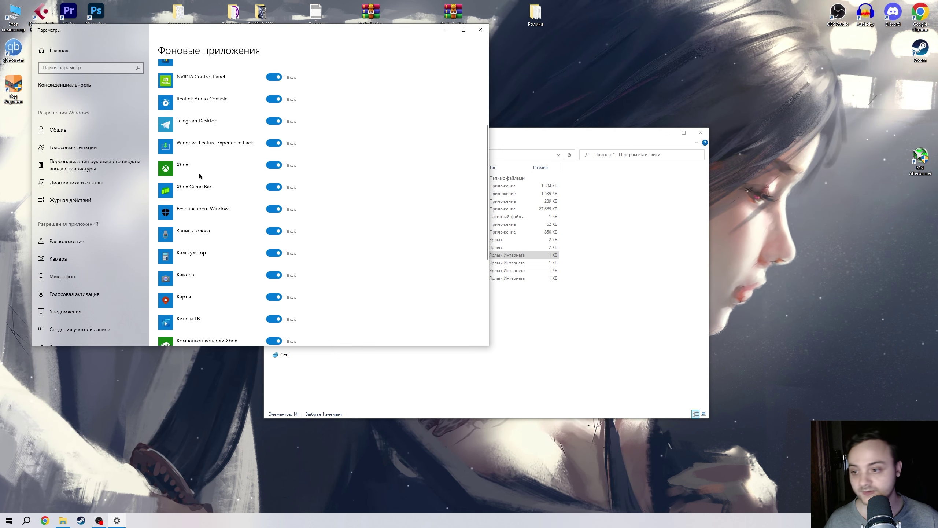
{"action": "scroll", "coordinate": [219, 132], "scroll_direction": "up", "scroll_amount": 4}
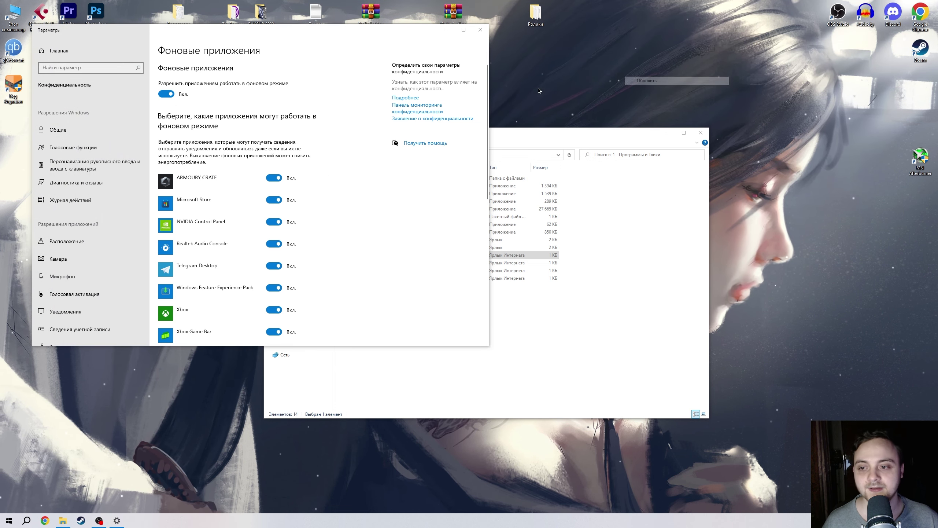
{"action": "left_click", "coordinate": [274, 178]}
{"action": "left_click", "coordinate": [283, 176]}
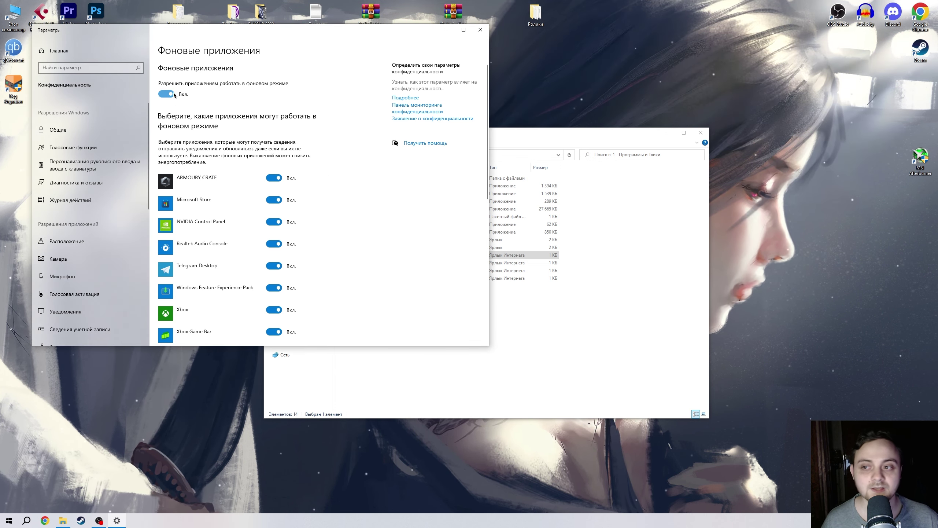
Step: Turn off permission for apps to run in the background, check the whole app list, and close the settings window
{"action": "left_click", "coordinate": [174, 95]}
{"action": "scroll", "coordinate": [289, 220], "scroll_direction": "down", "scroll_amount": 8}
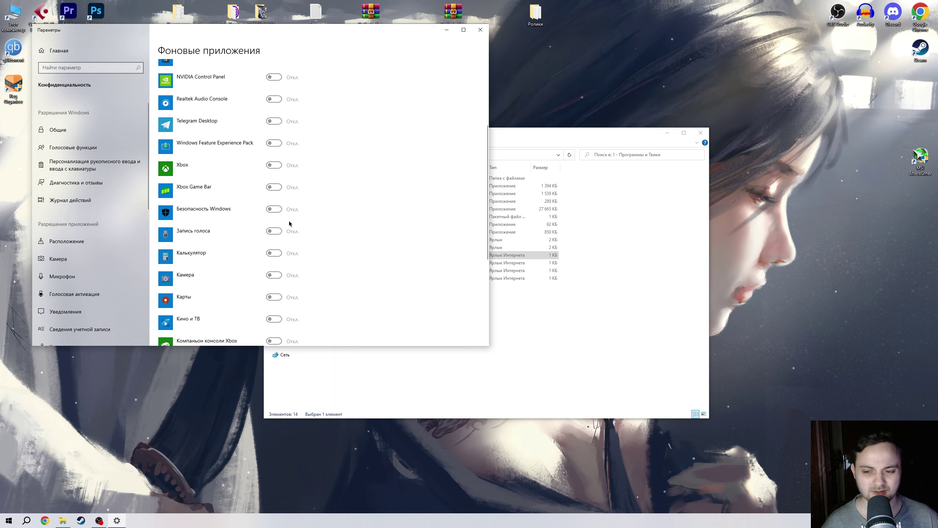
{"action": "scroll", "coordinate": [290, 220], "scroll_direction": "down", "scroll_amount": 3}
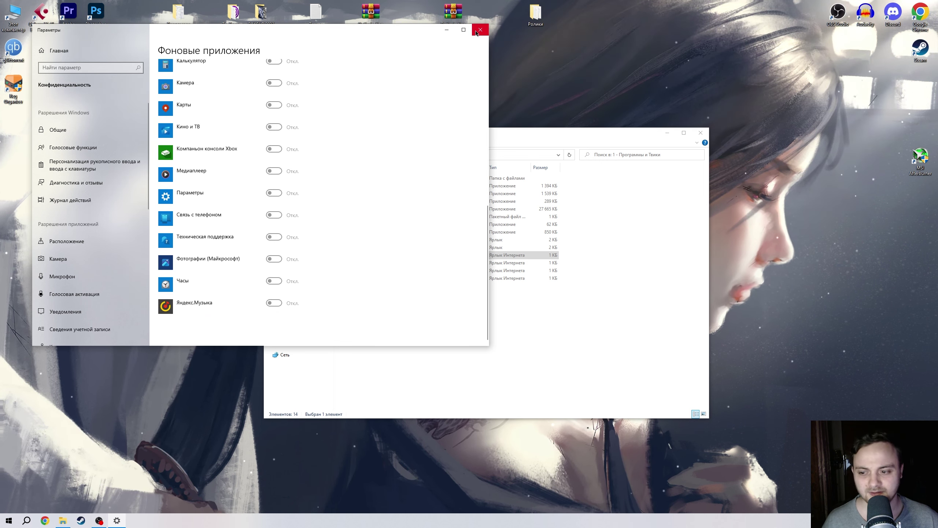
{"action": "scroll", "coordinate": [357, 276], "scroll_direction": "up", "scroll_amount": 2}
{"action": "scroll", "coordinate": [358, 276], "scroll_direction": "down", "scroll_amount": 2}
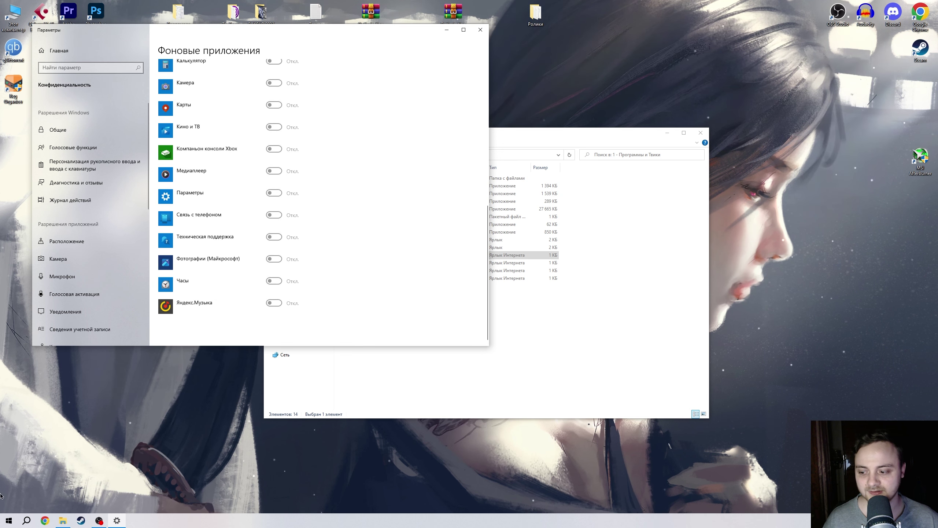
{"action": "left_click", "coordinate": [9, 520]}
{"action": "left_click", "coordinate": [136, 321]}
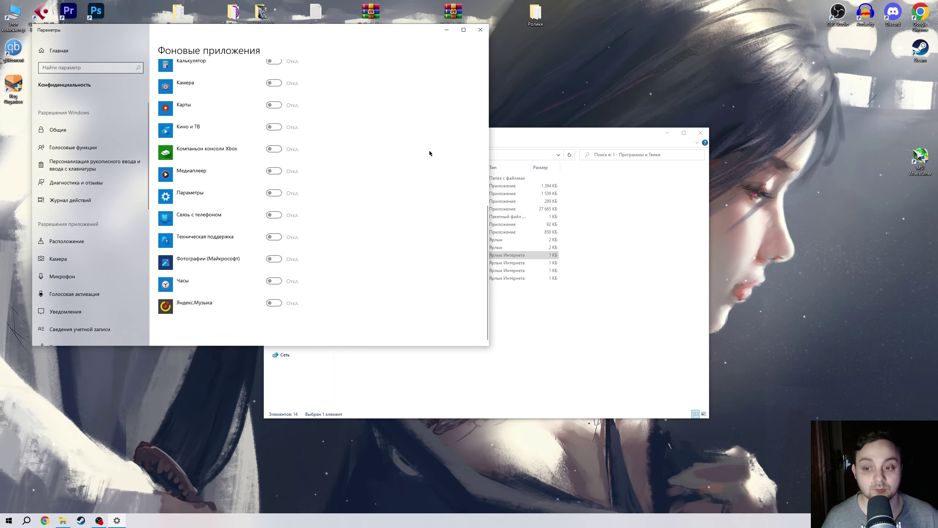
{"action": "left_click", "coordinate": [480, 30]}
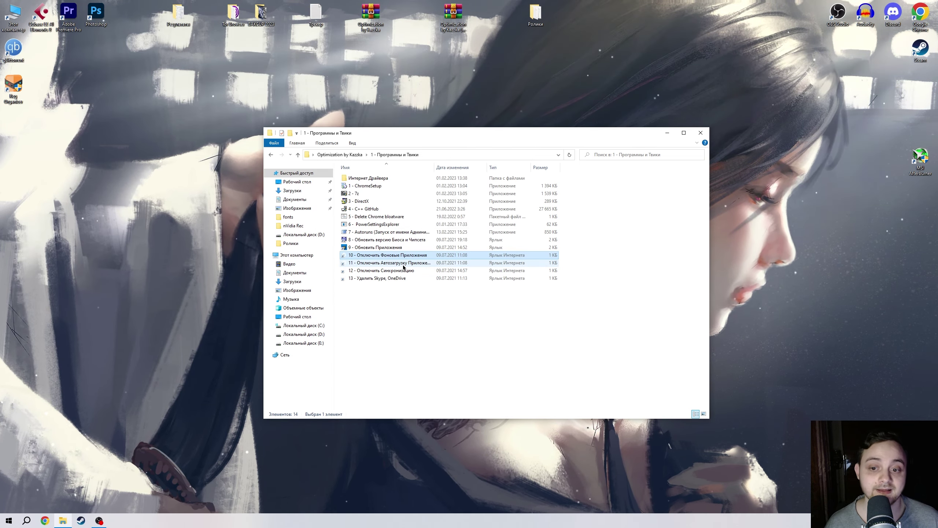
Step: Open 11 - Отключить Автозагрузку, review which apps launch at startup, and close the settings window
{"action": "double_click", "coordinate": [404, 264]}
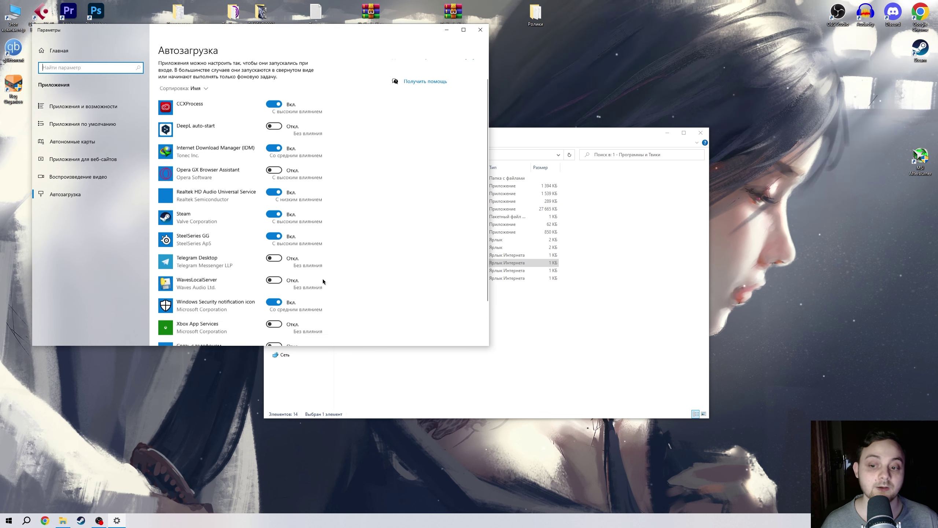
{"action": "scroll", "coordinate": [323, 280], "scroll_direction": "down", "scroll_amount": 3}
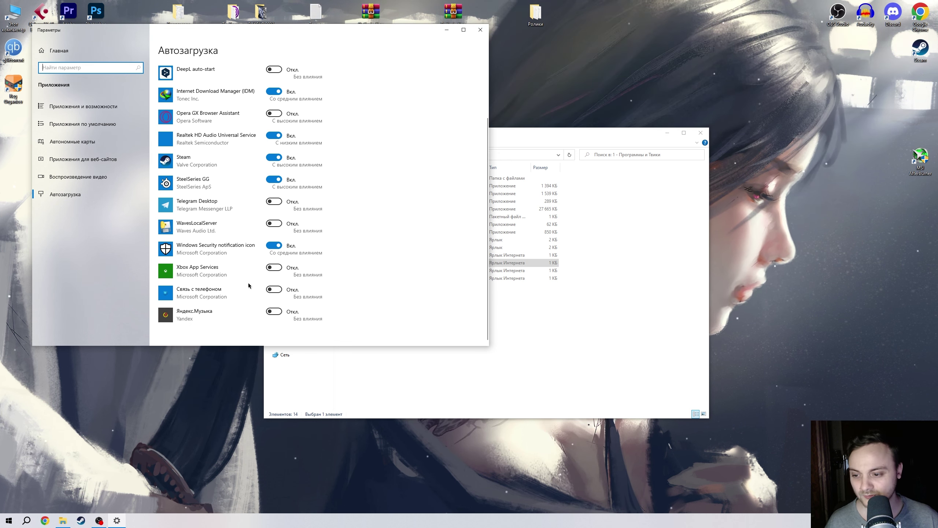
{"action": "scroll", "coordinate": [222, 290], "scroll_direction": "up", "scroll_amount": 3}
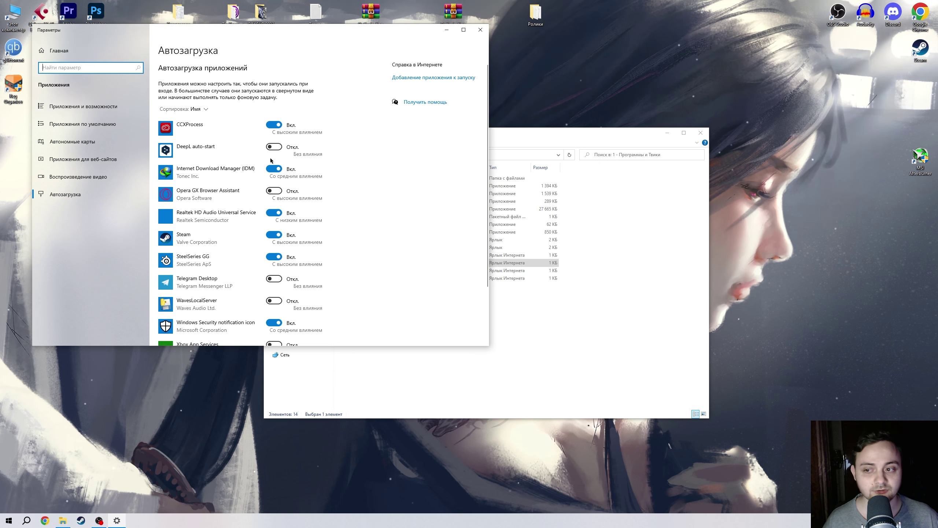
{"action": "scroll", "coordinate": [259, 185], "scroll_direction": "down", "scroll_amount": 3}
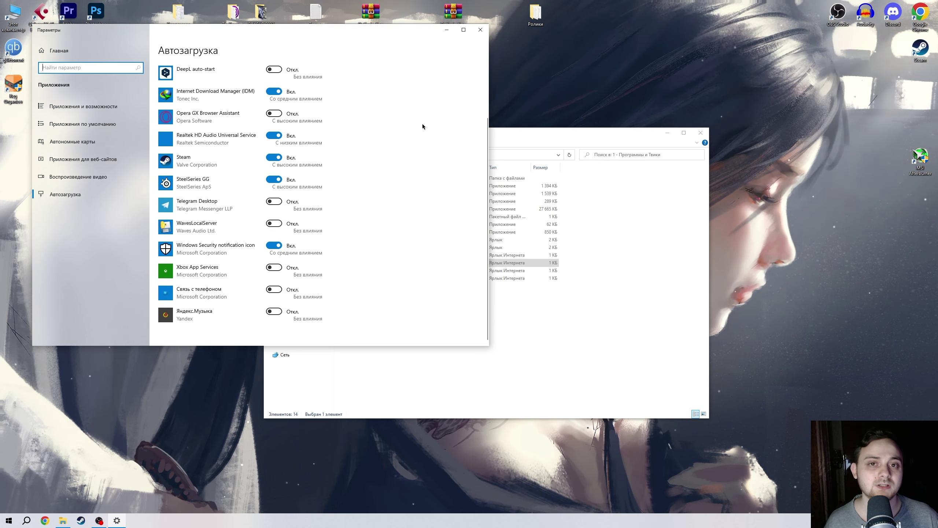
{"action": "left_click", "coordinate": [481, 29]}
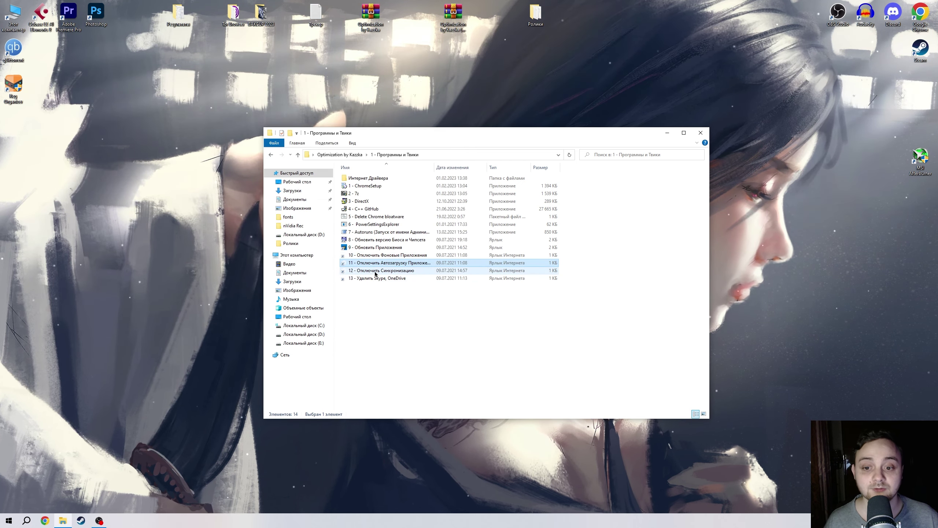
Step: Open 12 - Отключить Синхронизацию, turn off Параметры синхронизации, and close the settings window
{"action": "double_click", "coordinate": [376, 270]}
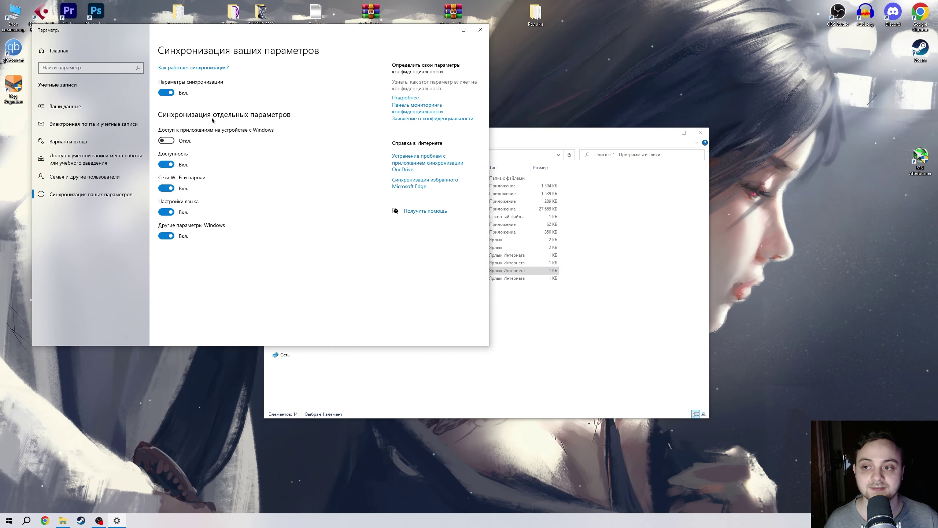
{"action": "left_click", "coordinate": [167, 92]}
{"action": "left_click", "coordinate": [481, 31]}
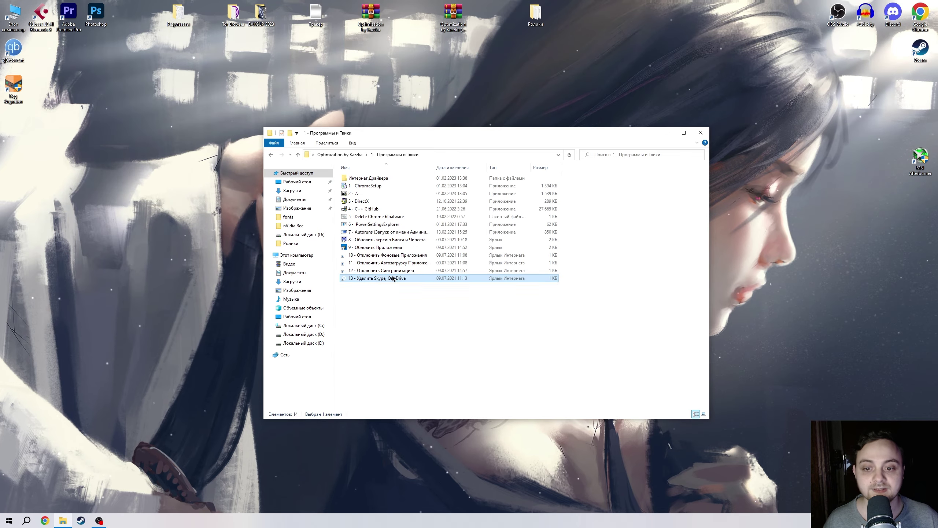
Step: Open 13 - Удалить Skype, OneDrive and check the removal options of Техническая поддержка and Установщик приложения
{"action": "double_click", "coordinate": [392, 278]}
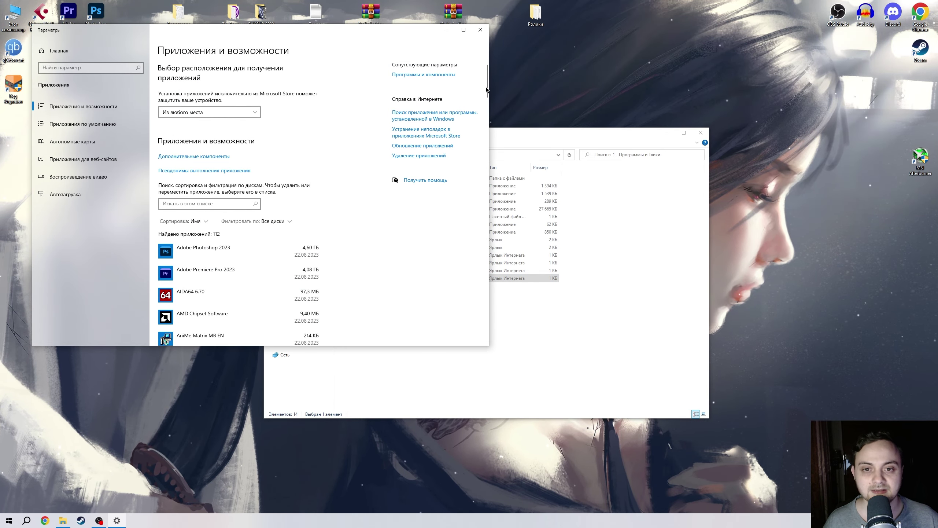
{"action": "left_click_drag", "start_coordinate": [487, 79], "coordinate": [478, 337]}
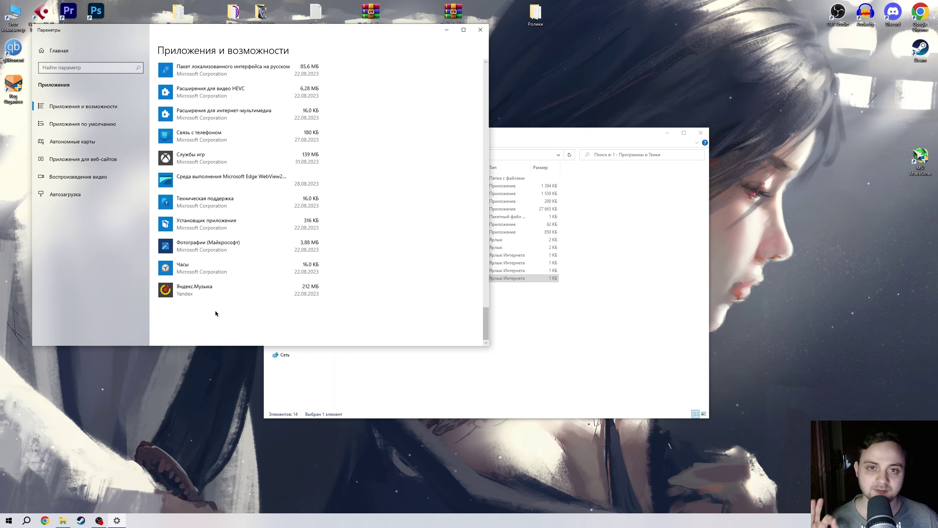
{"action": "scroll", "coordinate": [220, 308], "scroll_direction": "up", "scroll_amount": 2}
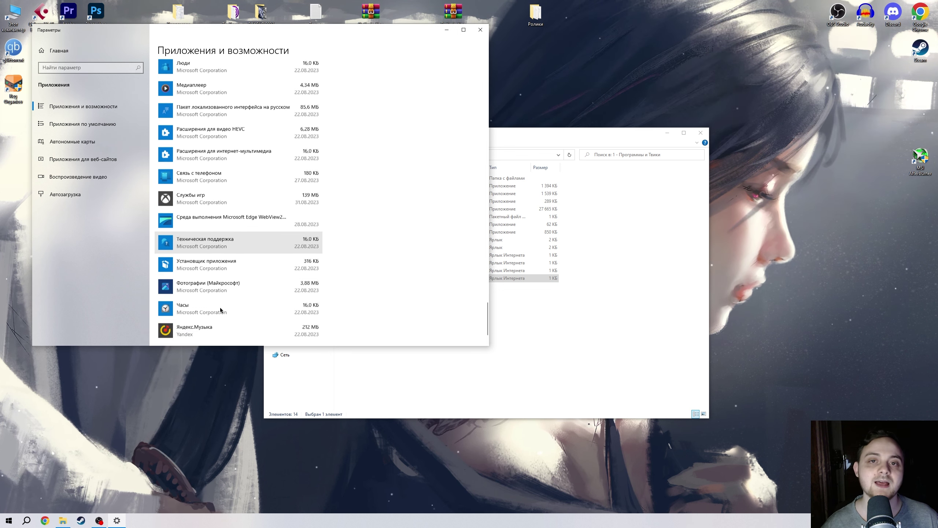
{"action": "scroll", "coordinate": [220, 310], "scroll_direction": "down", "scroll_amount": 2}
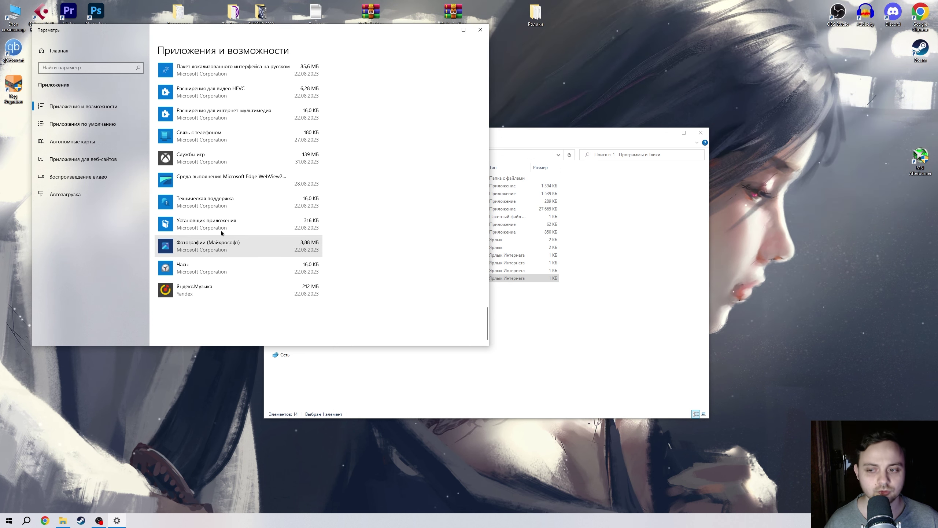
{"action": "left_click", "coordinate": [224, 210]}
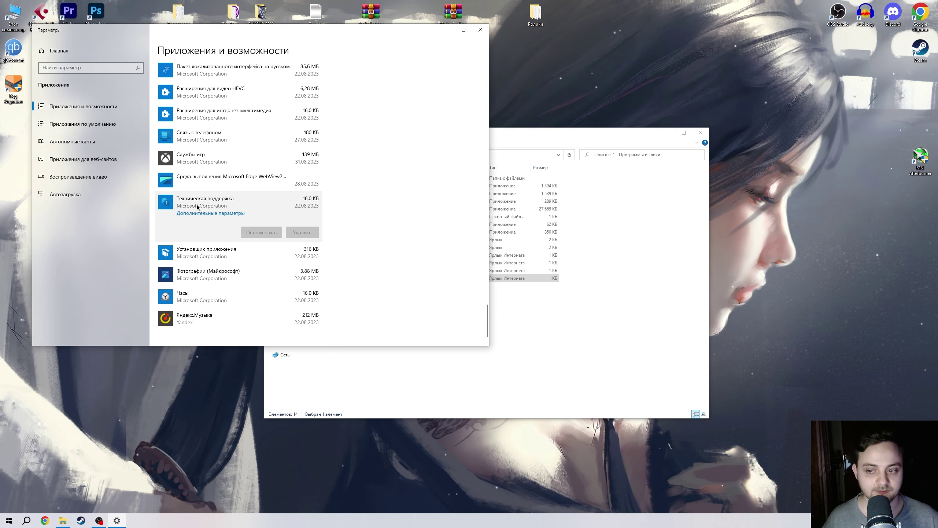
{"action": "left_click", "coordinate": [221, 251]}
Step: Check the removal options of Люди and Техническая поддержка in the installed apps list, and close the settings window
{"action": "scroll", "coordinate": [228, 244], "scroll_direction": "up", "scroll_amount": 5}
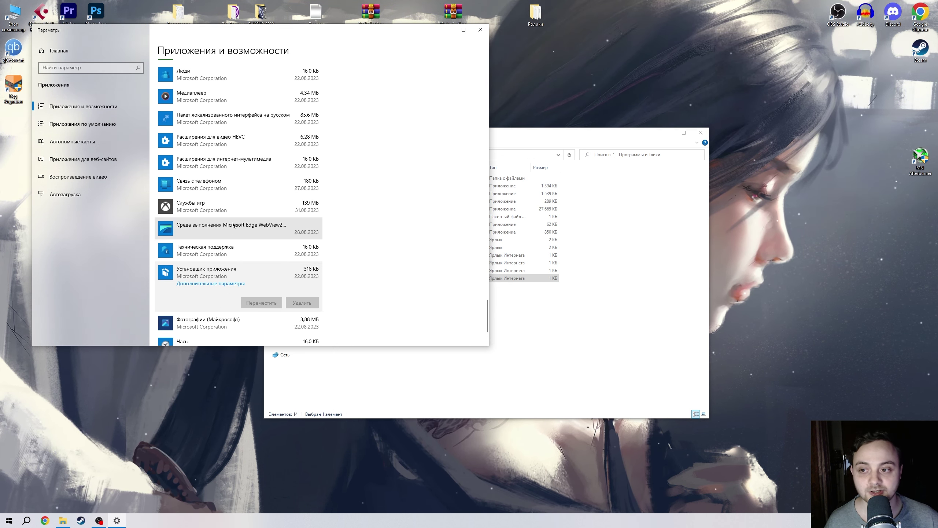
{"action": "left_click", "coordinate": [230, 217]}
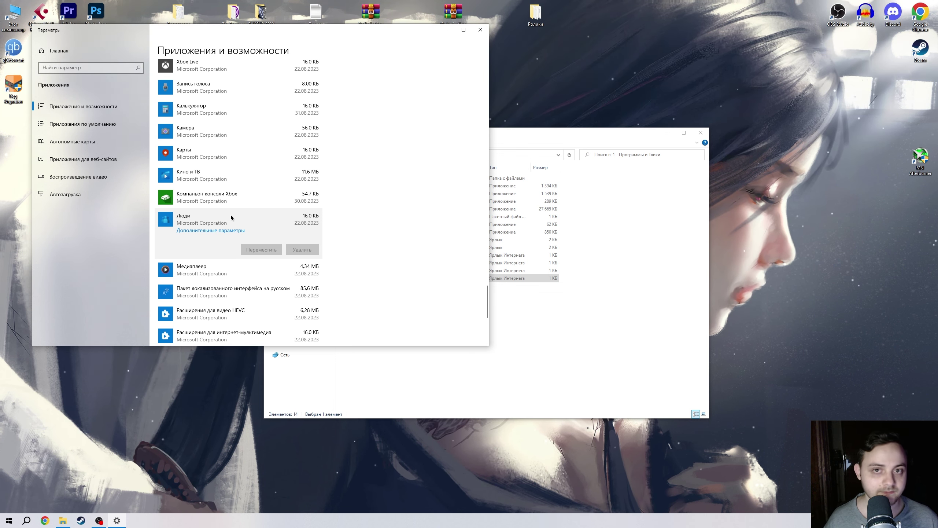
{"action": "scroll", "coordinate": [243, 211], "scroll_direction": "up", "scroll_amount": 2}
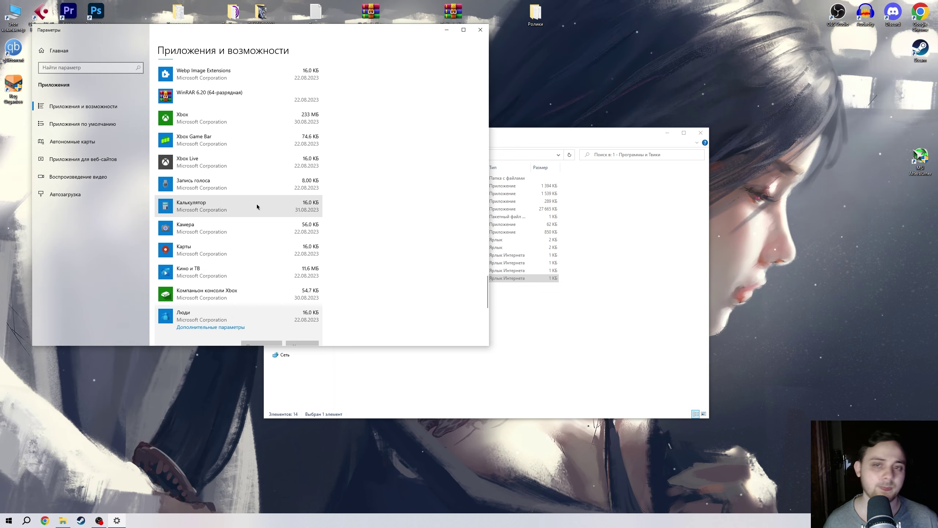
{"action": "scroll", "coordinate": [256, 211], "scroll_direction": "down", "scroll_amount": 3}
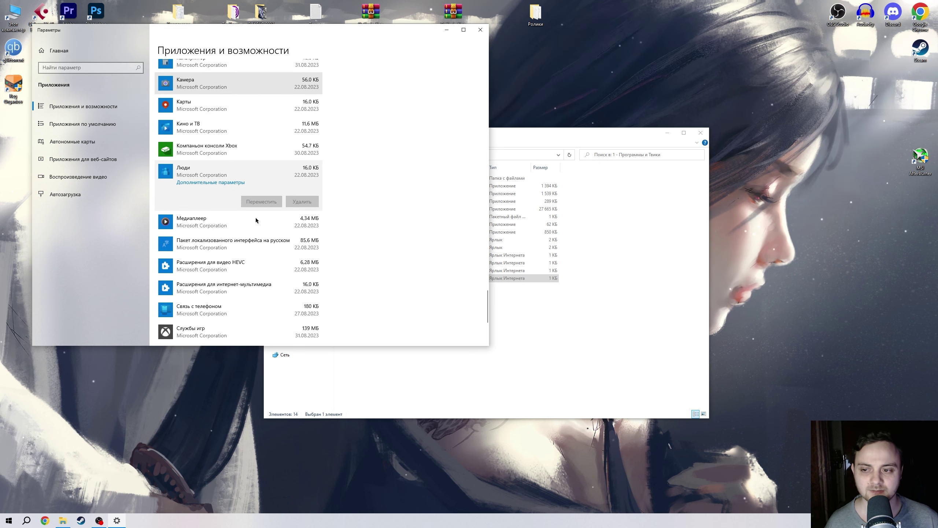
{"action": "scroll", "coordinate": [255, 218], "scroll_direction": "down", "scroll_amount": 4}
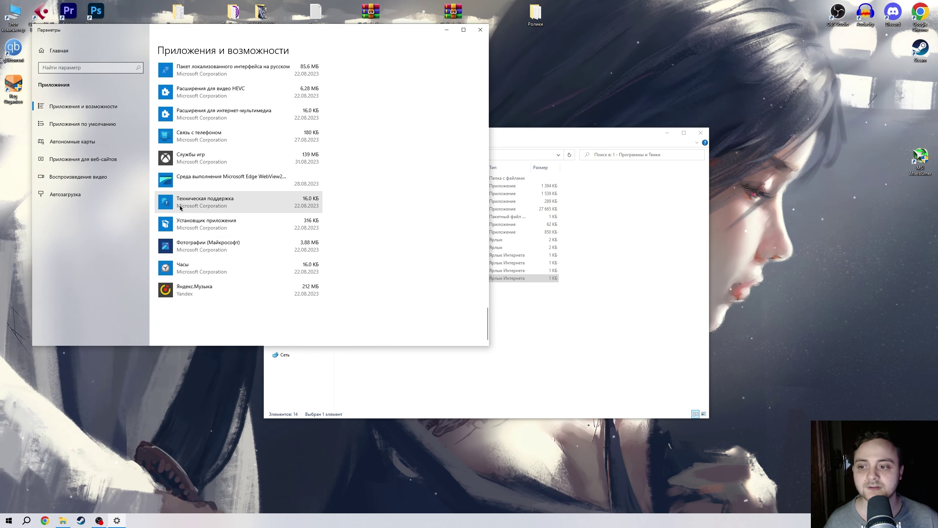
{"action": "left_click", "coordinate": [203, 206]}
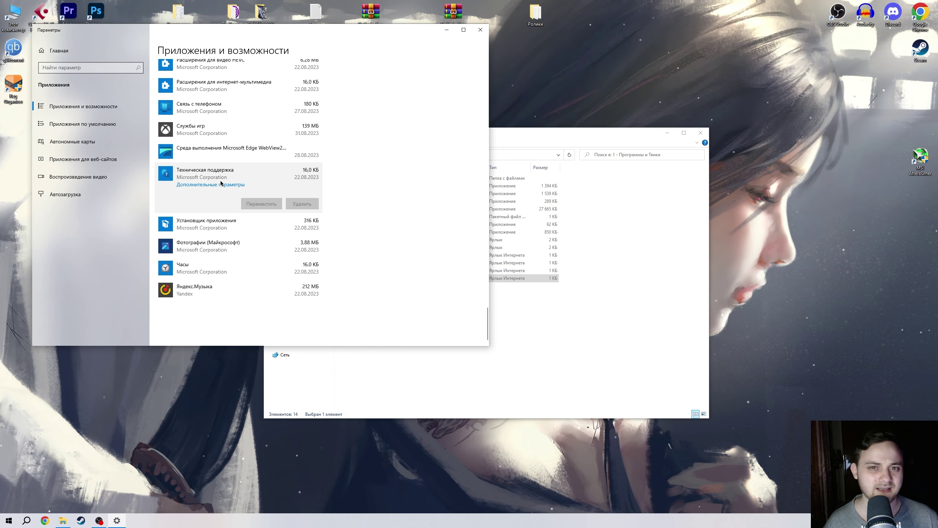
{"action": "left_click", "coordinate": [481, 30]}
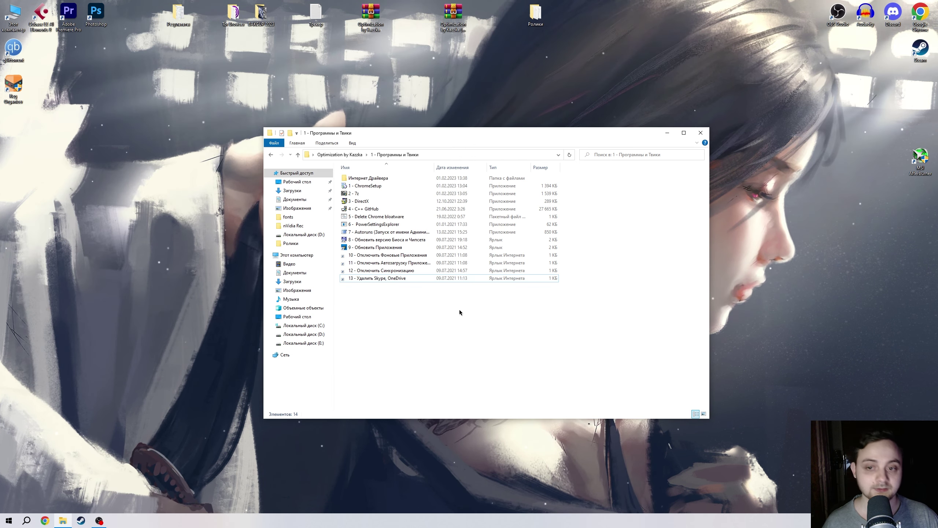
Step: Go back to the Optimization by Kazzka folder and open 2 - Настройка Видеокарты, including its 1 - DDU subfolder
{"action": "key", "text": "BackSpace"}
{"action": "key", "text": "Down"}
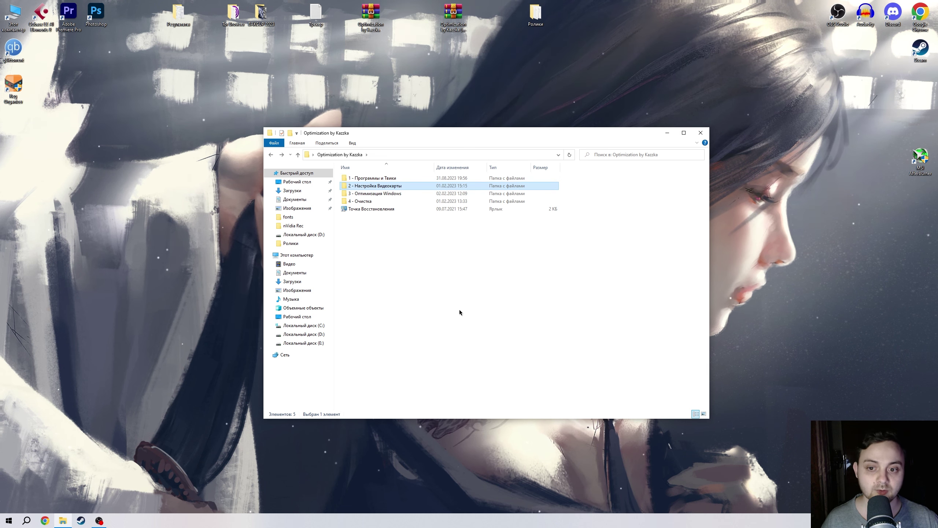
{"action": "key", "text": "Return"}
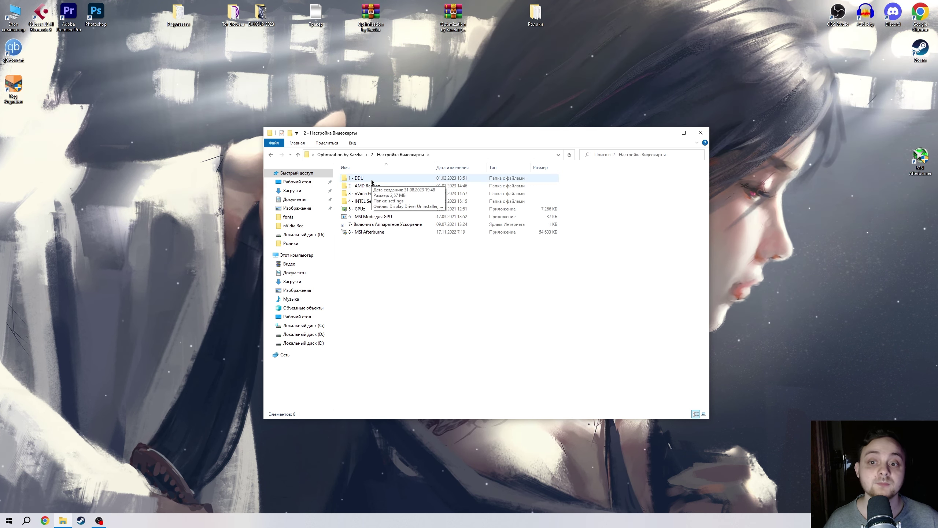
{"action": "key", "text": "Down"}
{"action": "key", "text": "Return"}
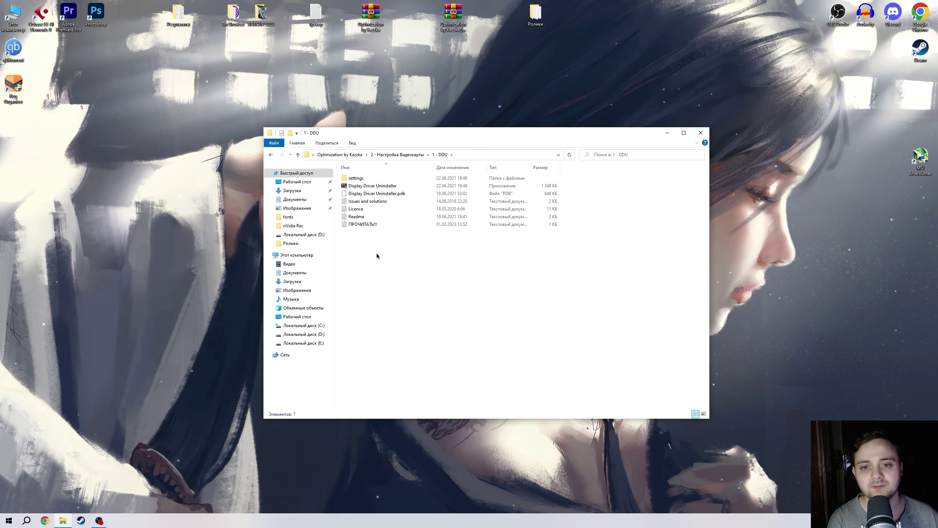
Step: Check the desktop's context options for Панель управления NVIDIA, return to the 1 - DDU folder, and select Display Driver Uninstaller
{"action": "key", "text": "BackSpace"}
{"action": "right_click", "coordinate": [190, 188]}
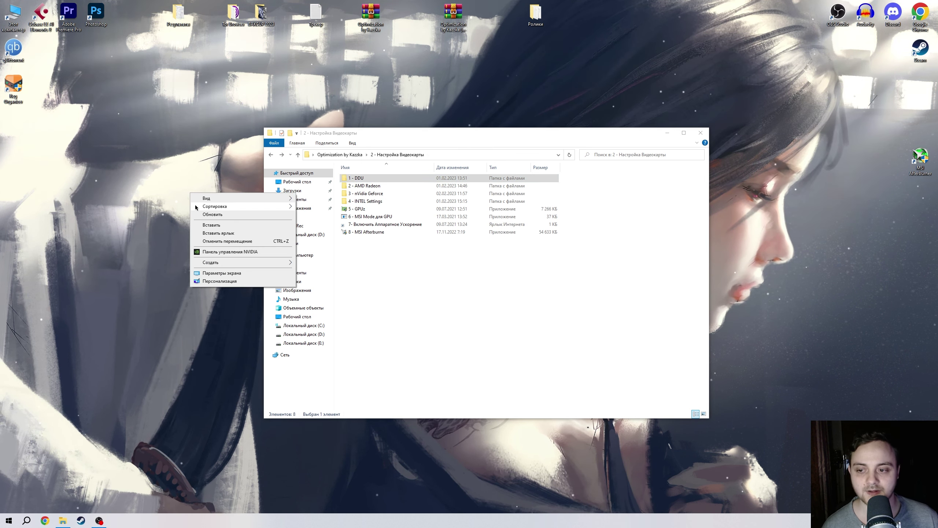
{"action": "double_click", "coordinate": [385, 178]}
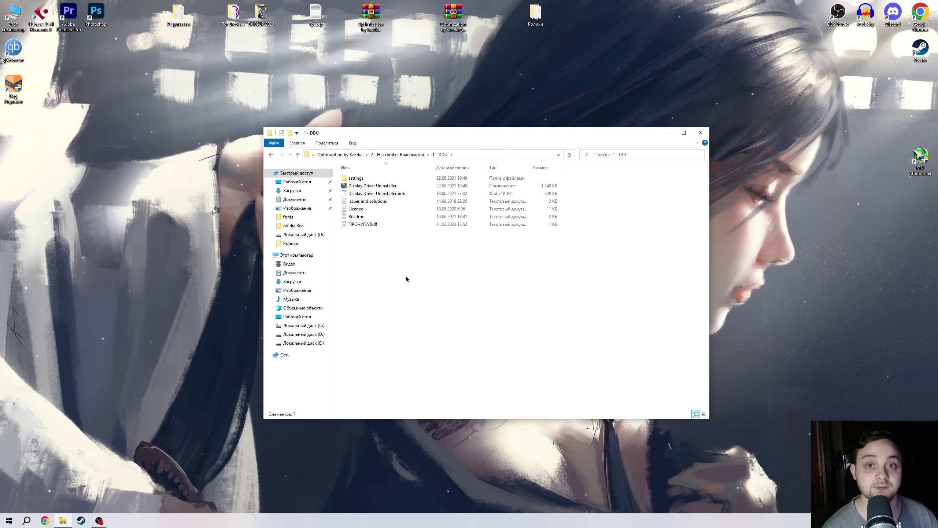
{"action": "left_click", "coordinate": [367, 187]}
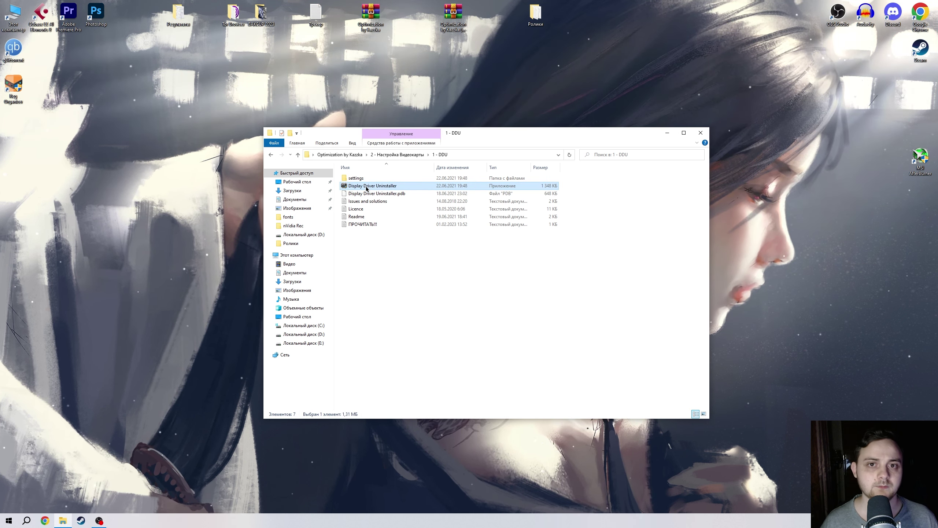
Step: Go back to 2 - Настройка Видеокарты, open the 2 - AMD Radeon folder, and launch its recommended driver link
{"action": "key", "text": "BackSpace"}
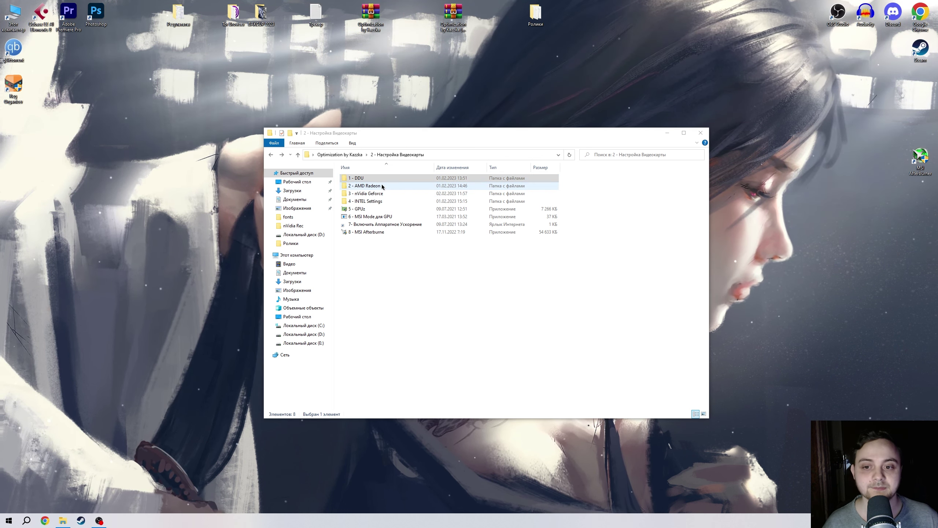
{"action": "double_click", "coordinate": [382, 185]}
{"action": "left_click", "coordinate": [365, 205]}
{"action": "double_click", "coordinate": [364, 205]}
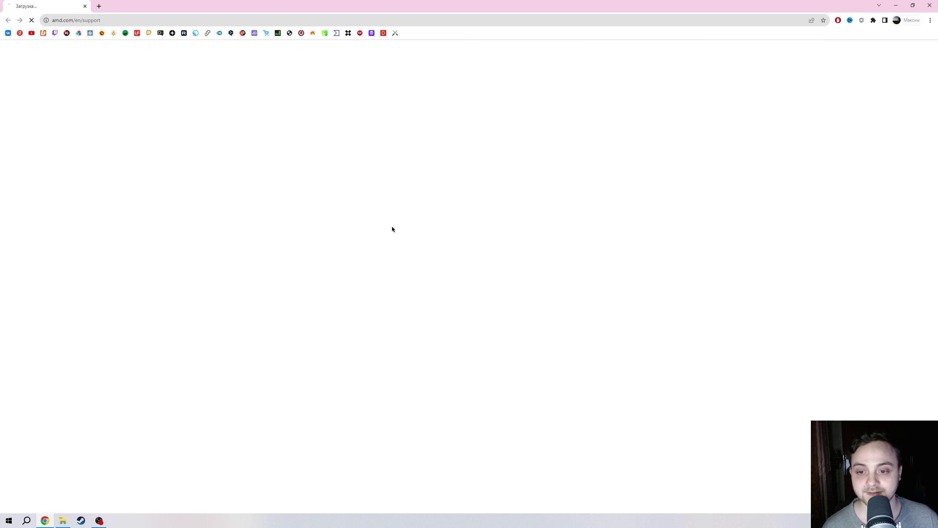
Step: Find drivers for Graphics, AMD Radeon RX 7000 Series, AMD Radeon RX 7600 Series, AMD Radeon RX 7600
{"action": "left_click", "coordinate": [157, 236]}
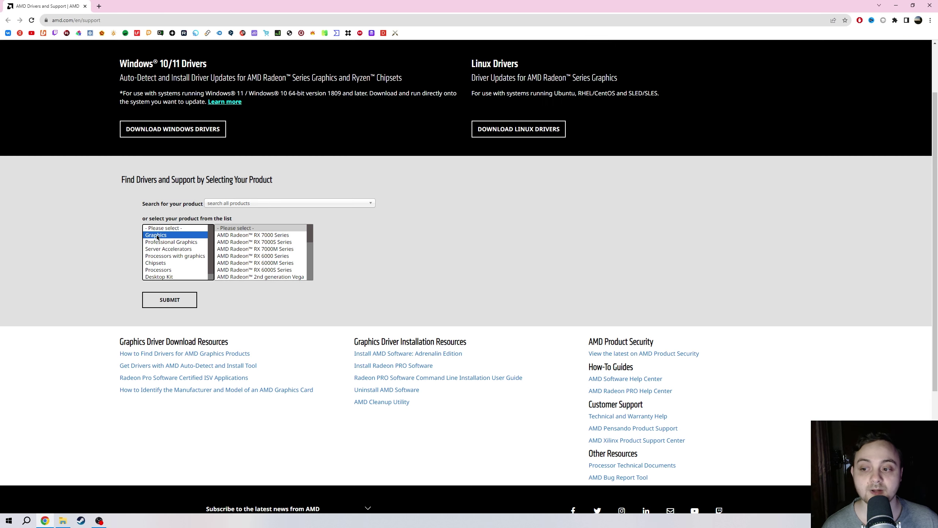
{"action": "left_click", "coordinate": [269, 235]}
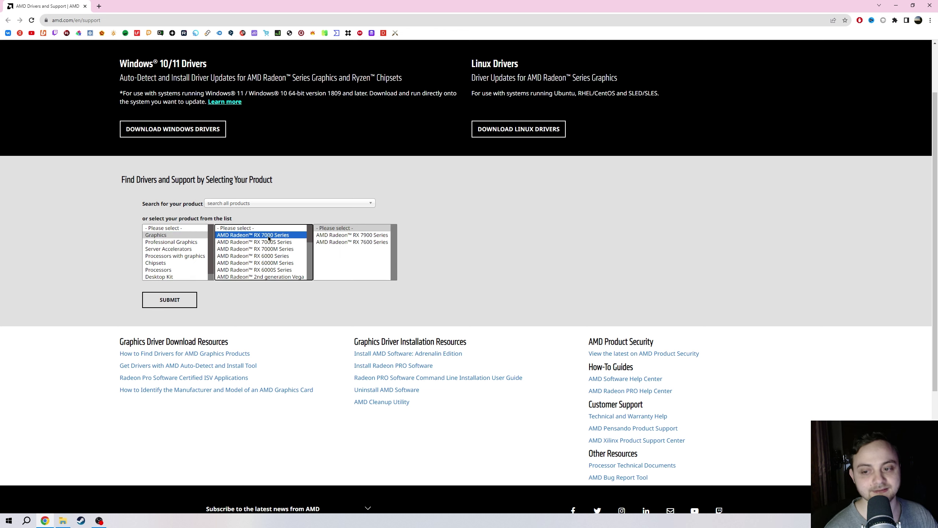
{"action": "left_click", "coordinate": [360, 243]}
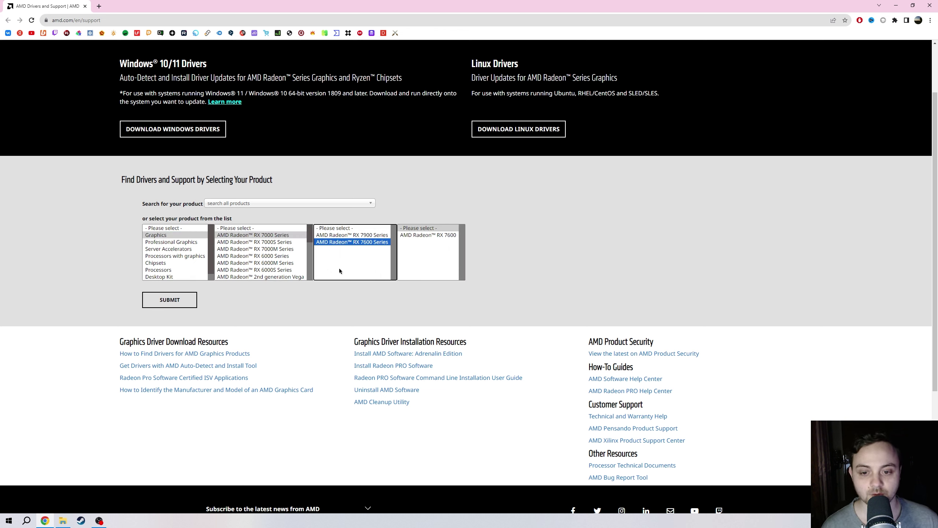
{"action": "left_click", "coordinate": [427, 236]}
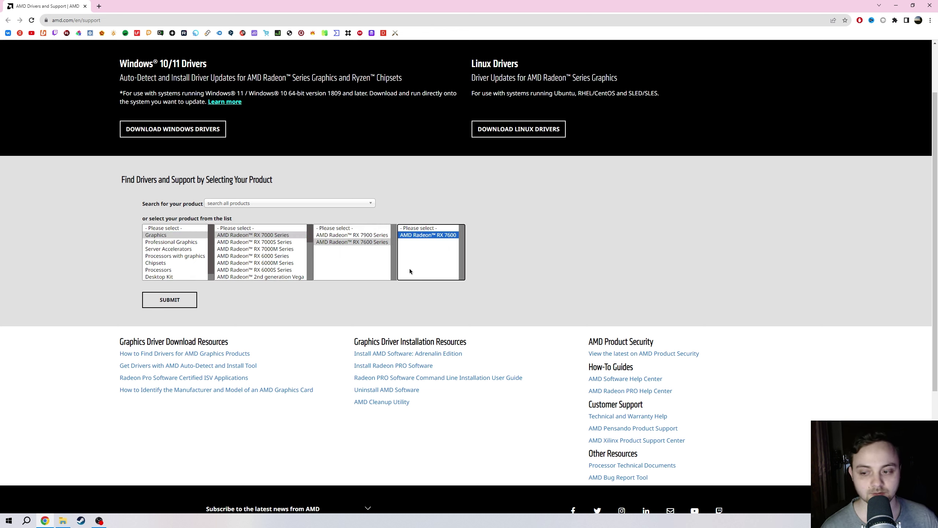
{"action": "left_click", "coordinate": [175, 300]}
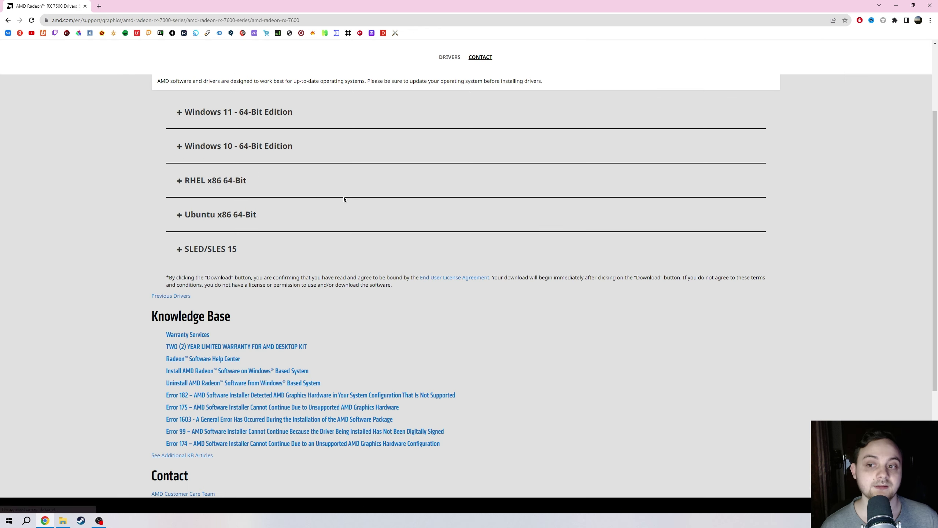
Step: Expand the Windows 10 and Windows 11 64-Bit Edition drivers and examine the AMD Software: Adrenalin Edition revision details
{"action": "left_click", "coordinate": [237, 147]}
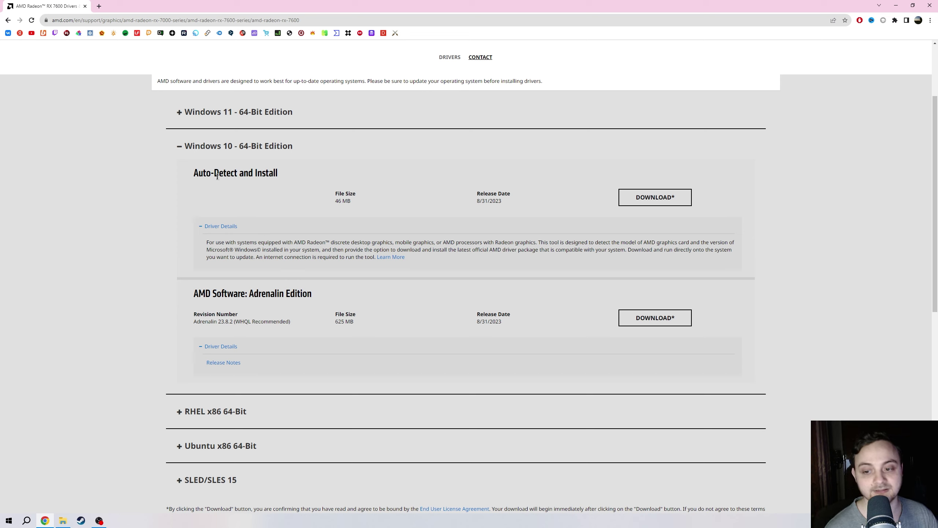
{"action": "left_click_drag", "start_coordinate": [246, 324], "coordinate": [318, 324]}
{"action": "left_click", "coordinate": [363, 328]}
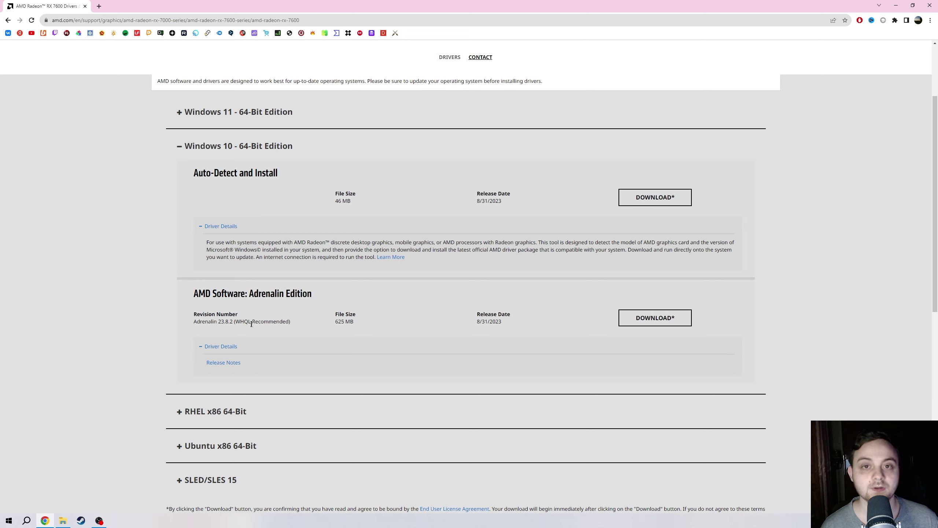
{"action": "left_click", "coordinate": [346, 324]}
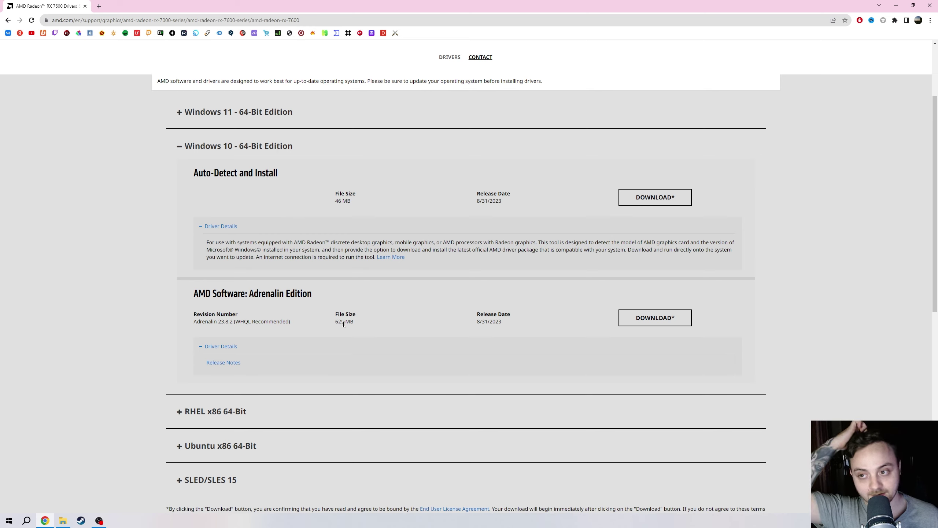
{"action": "left_click", "coordinate": [252, 111]}
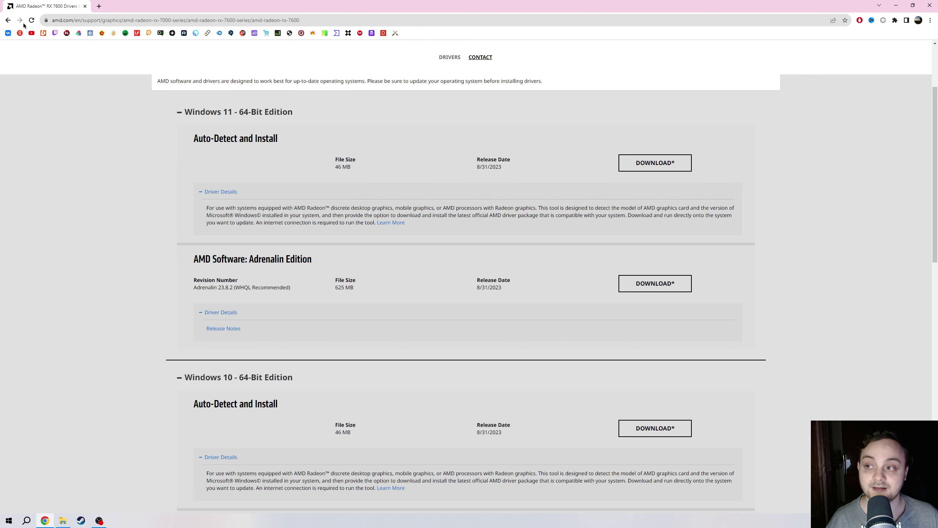
Step: Return to the product selector, look up drivers for the AMD Socket AM4 B550 chipset, and expand Windows 10 - 64-Bit Edition
{"action": "left_click", "coordinate": [7, 19]}
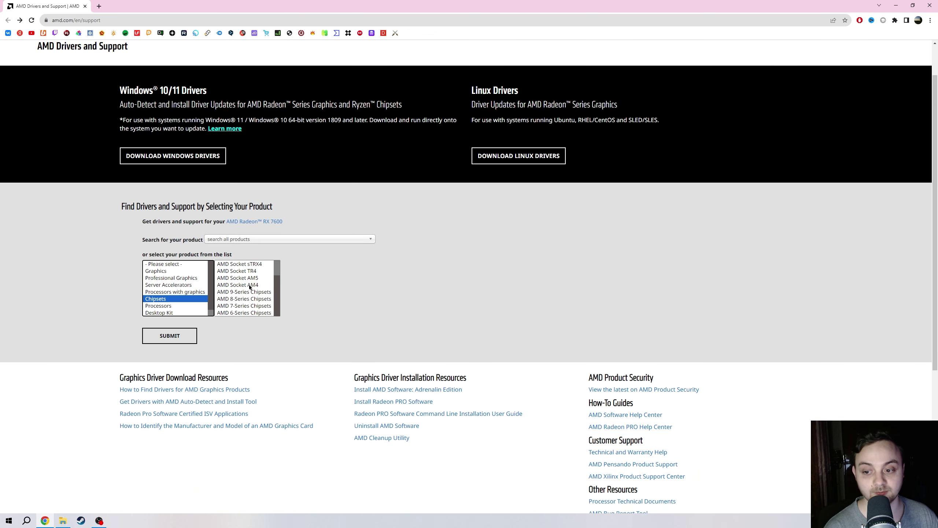
{"action": "left_click", "coordinate": [250, 285]}
{"action": "scroll", "coordinate": [295, 277], "scroll_direction": "down", "scroll_amount": 1}
{"action": "left_click", "coordinate": [299, 277]}
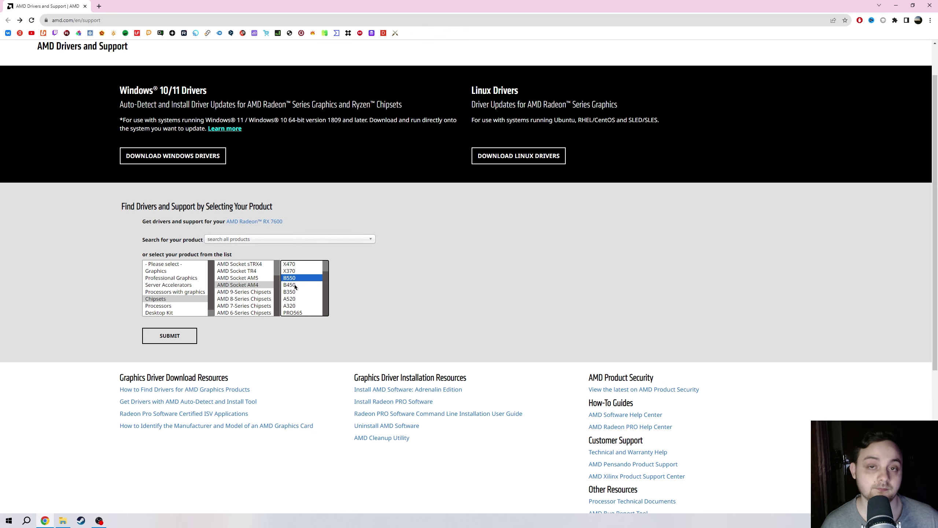
{"action": "left_click", "coordinate": [169, 335]}
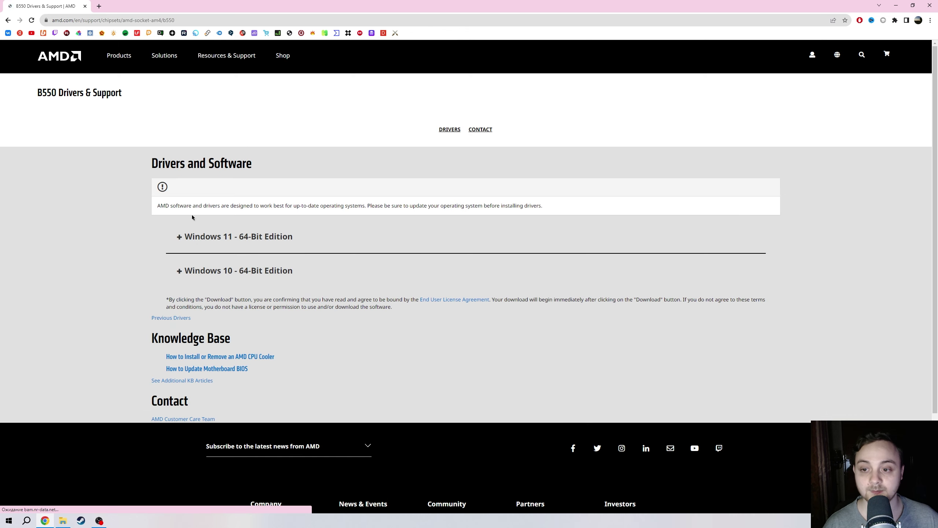
{"action": "left_click", "coordinate": [228, 270]}
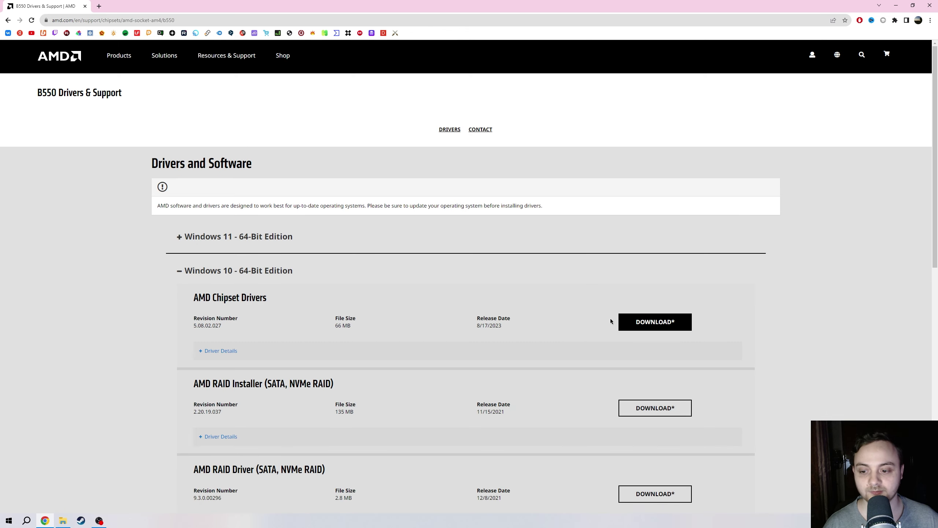
Step: Return to the product selector and browse Processors with graphics through Ryzen, Ryzen PRO, and AMD 3000 Series Mobile, choosing AMD 3015e
{"action": "key", "text": "alt+Left"}
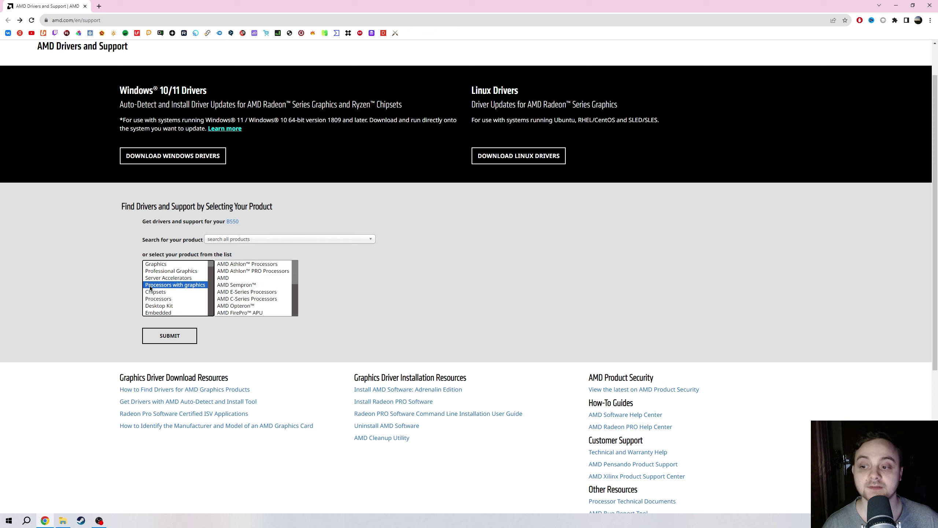
{"action": "left_click", "coordinate": [247, 271]}
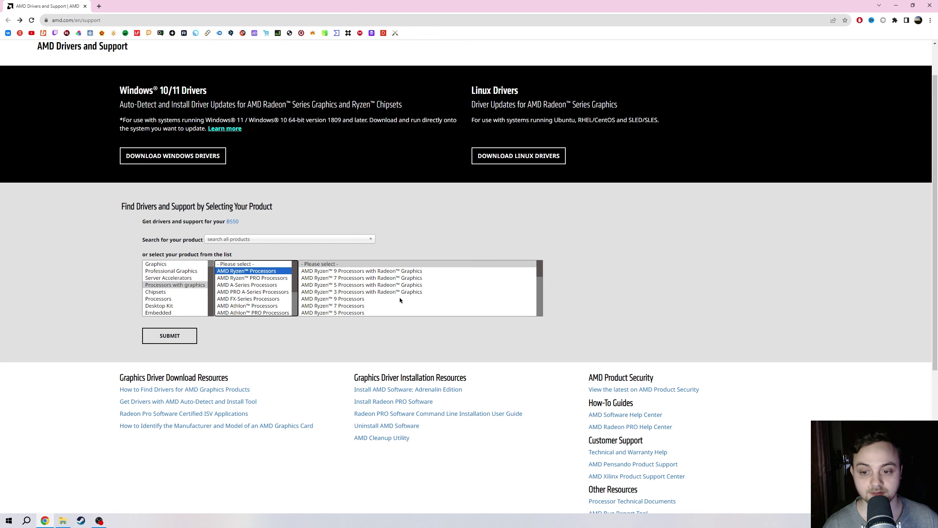
{"action": "scroll", "coordinate": [251, 292], "scroll_direction": "down", "scroll_amount": 2}
{"action": "left_click", "coordinate": [223, 277]}
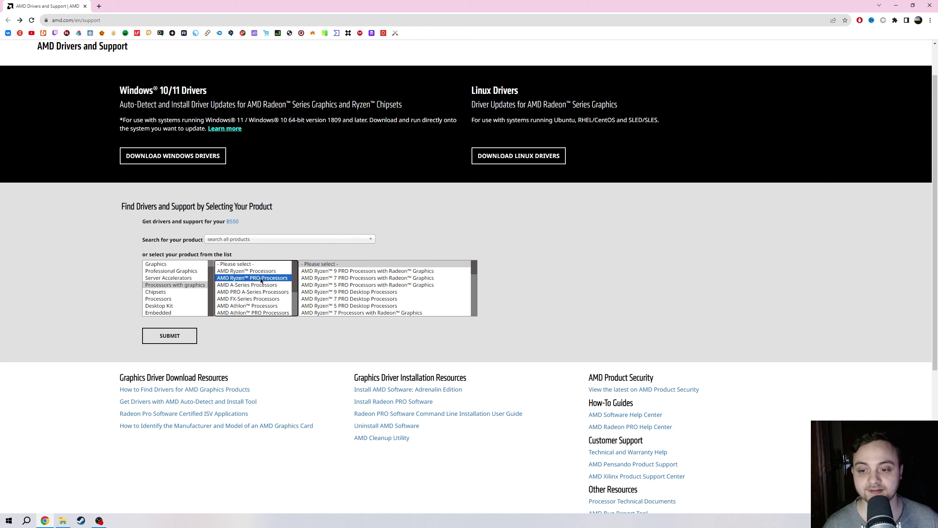
{"action": "scroll", "coordinate": [337, 288], "scroll_direction": "up", "scroll_amount": 1}
{"action": "left_click", "coordinate": [337, 318]}
{"action": "left_click", "coordinate": [475, 318]}
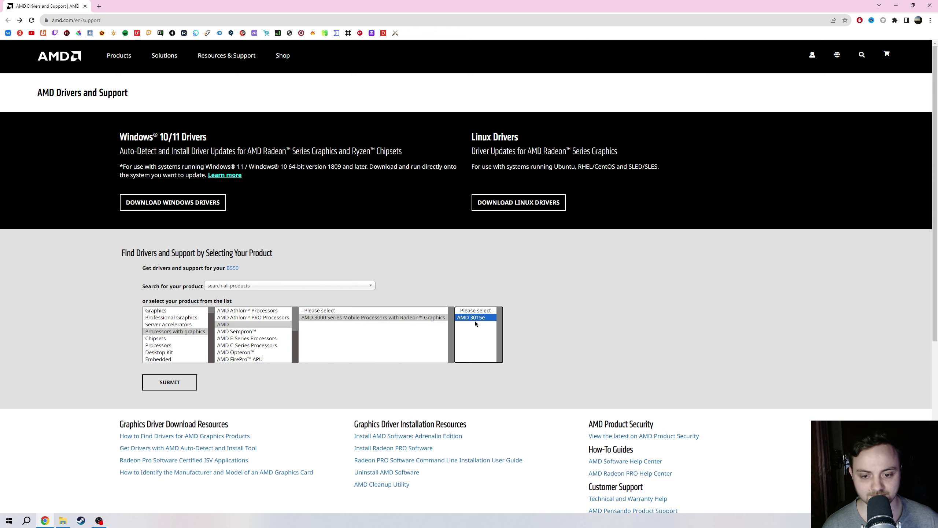
Step: Browse the Sempron and E-Series processor families, choosing AMD Dual-Core E1-Series APU for Desktops
{"action": "left_click", "coordinate": [250, 332]}
{"action": "left_click", "coordinate": [332, 324]}
{"action": "left_click", "coordinate": [243, 338]}
{"action": "left_click", "coordinate": [340, 324]}
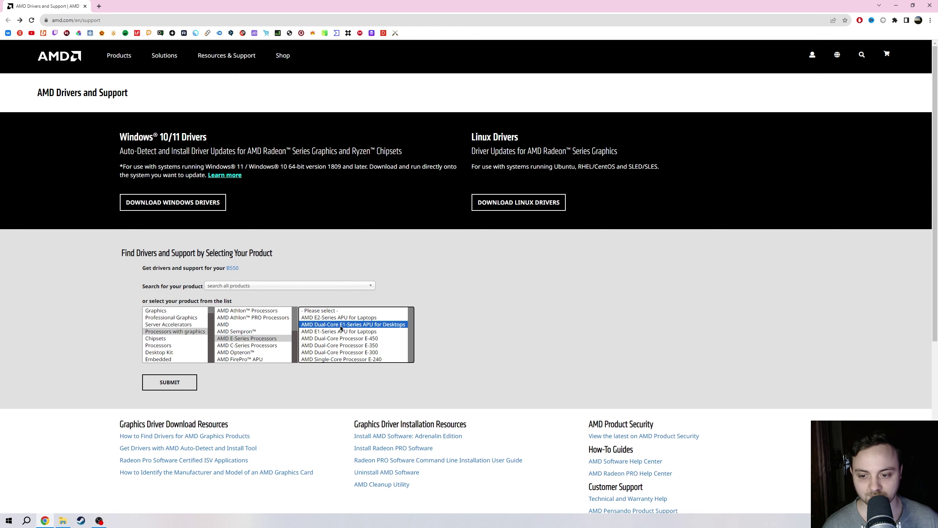
{"action": "left_click", "coordinate": [464, 345]}
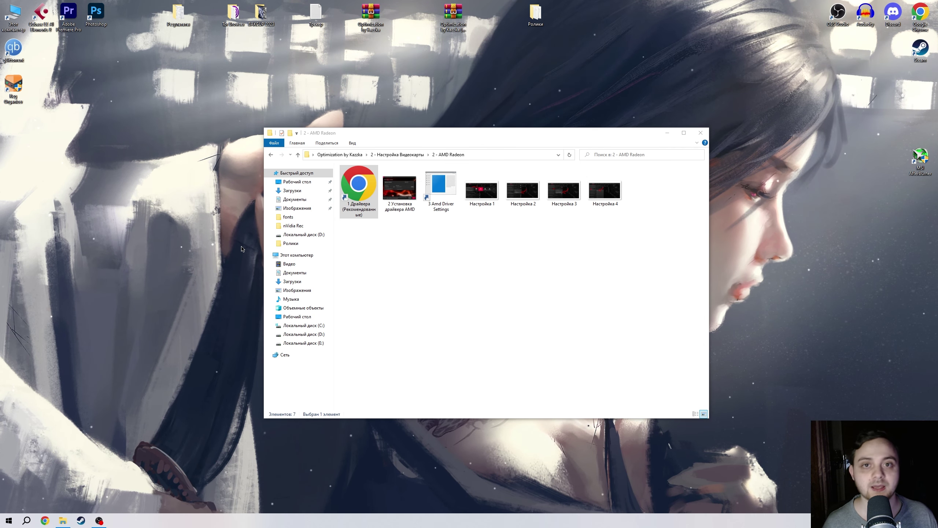
Step: View the 2 Установка драйвера AMD image in the 2 - AMD Radeon folder for the recommended install options, and close it
{"action": "left_click", "coordinate": [455, 282]}
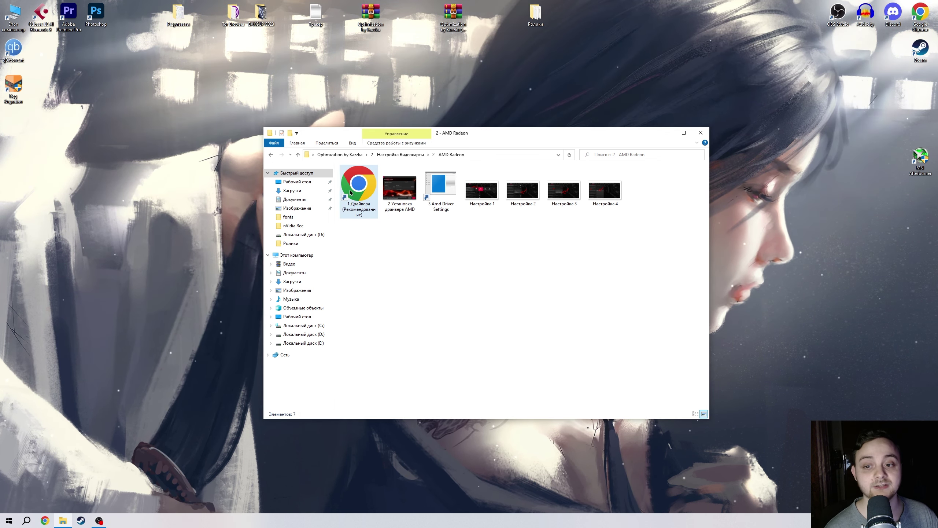
{"action": "double_click", "coordinate": [400, 200]}
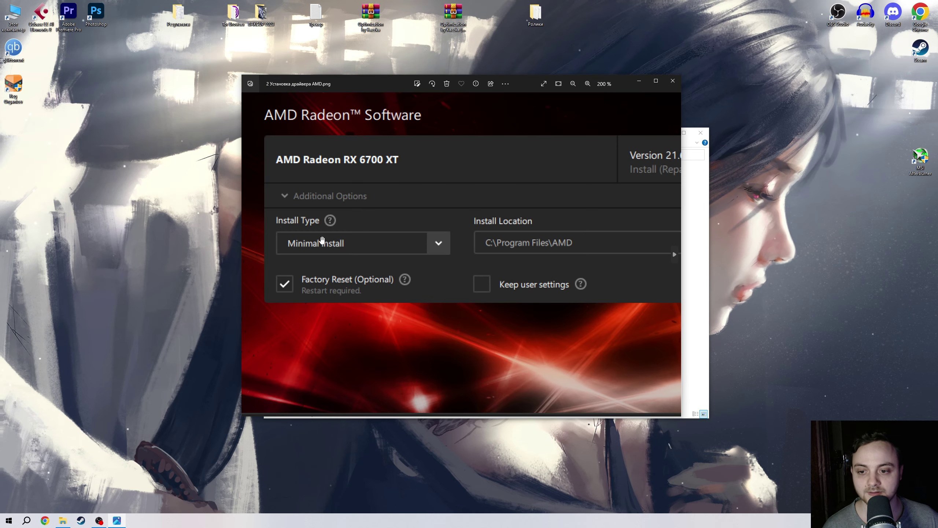
{"action": "scroll", "coordinate": [457, 279], "scroll_direction": "right", "scroll_amount": 3}
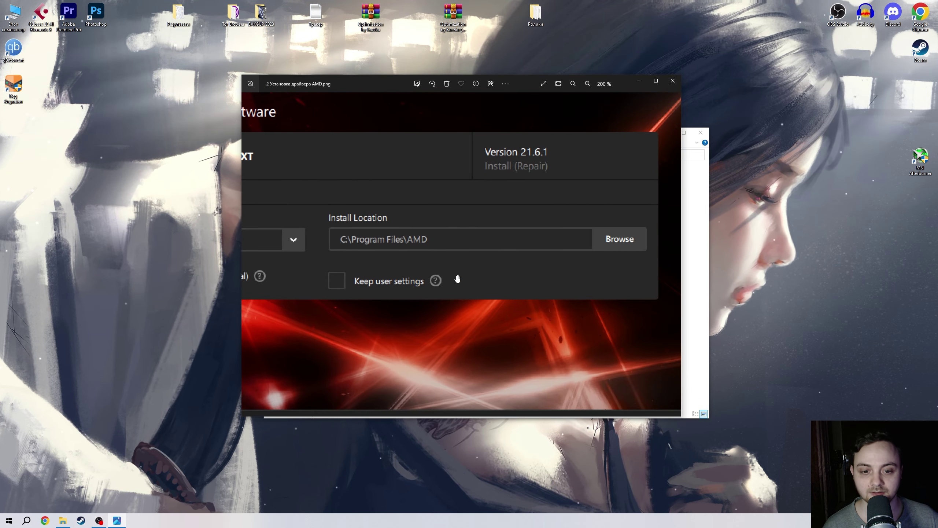
{"action": "scroll", "coordinate": [641, 382], "scroll_direction": "down", "scroll_amount": 2}
{"action": "key", "text": "alt+F4"}
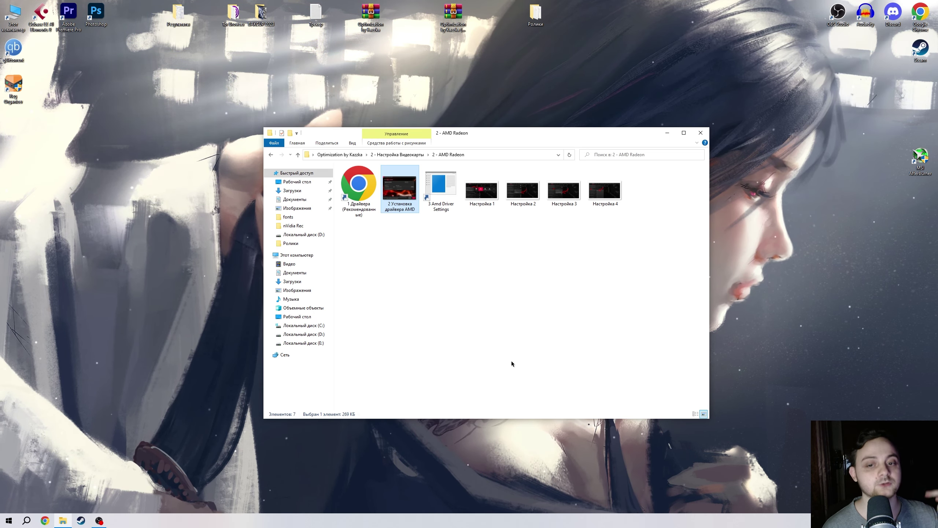
Step: Select 3 Amd Driver Settings, view the Настройка 1, Настройка 2 and Настройка 3 screenshots, and close the image viewer
{"action": "left_click", "coordinate": [445, 194]}
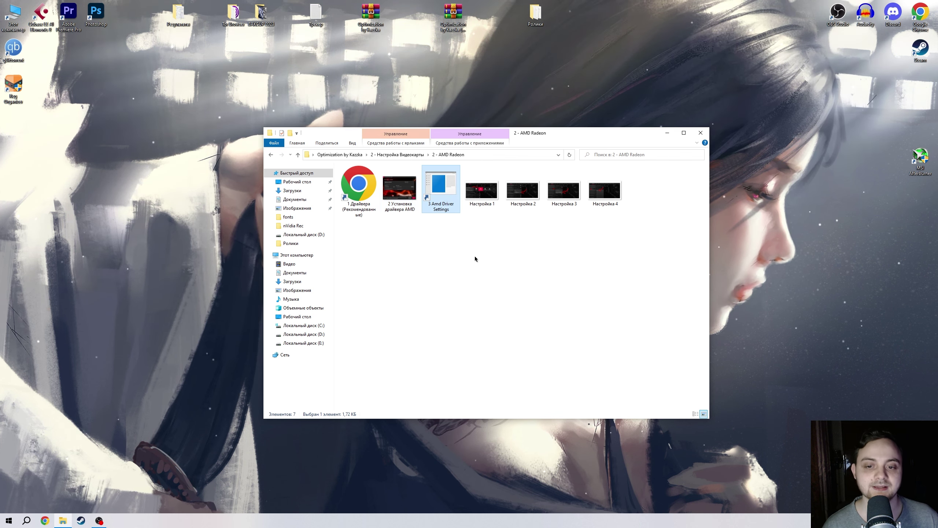
{"action": "double_click", "coordinate": [483, 198]}
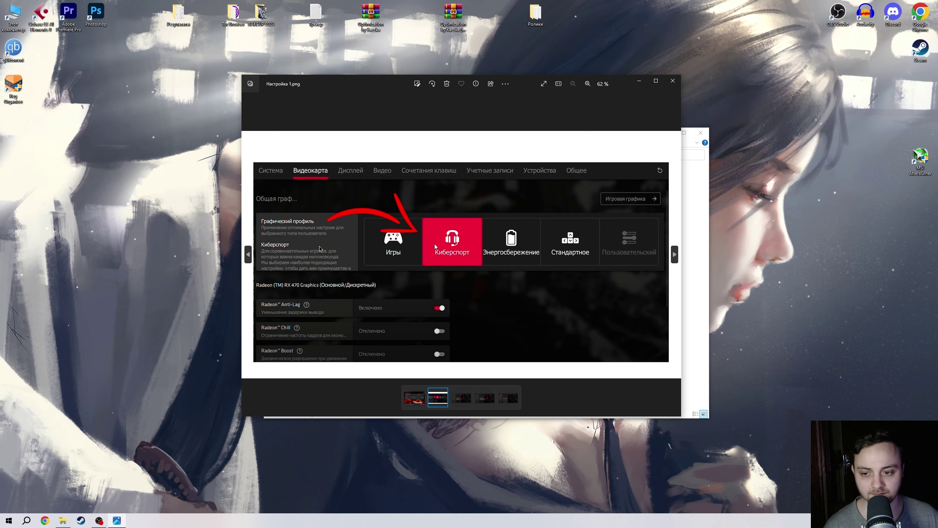
{"action": "left_click", "coordinate": [674, 255]}
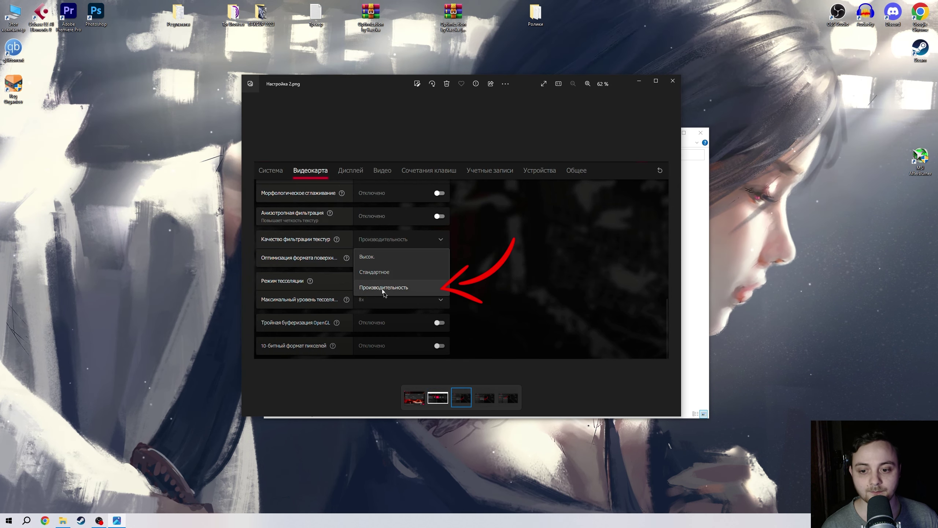
{"action": "left_click", "coordinate": [678, 277]}
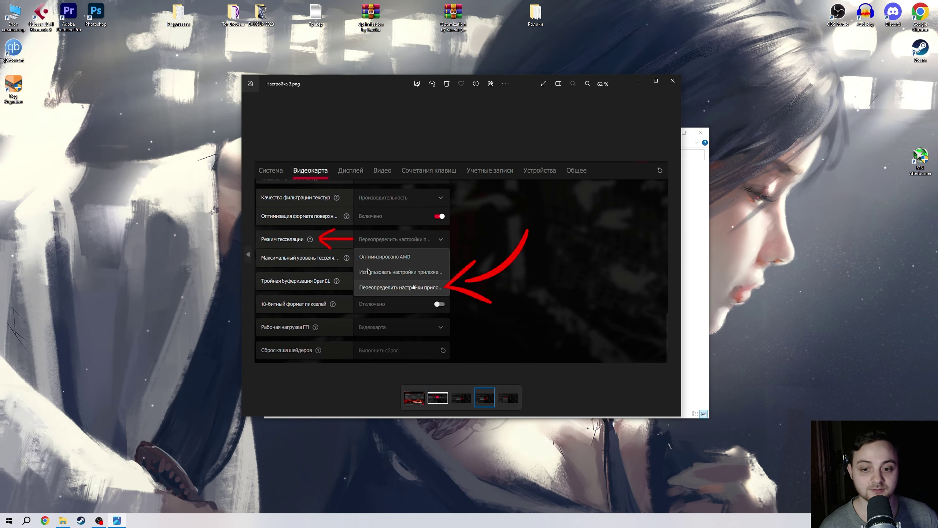
{"action": "left_click", "coordinate": [673, 81]}
Step: Return to 2 - Настройка Видеокарты, open the 3 - nVidia Geforce folder, and bring up its view options
{"action": "left_click", "coordinate": [397, 155]}
{"action": "double_click", "coordinate": [393, 193]}
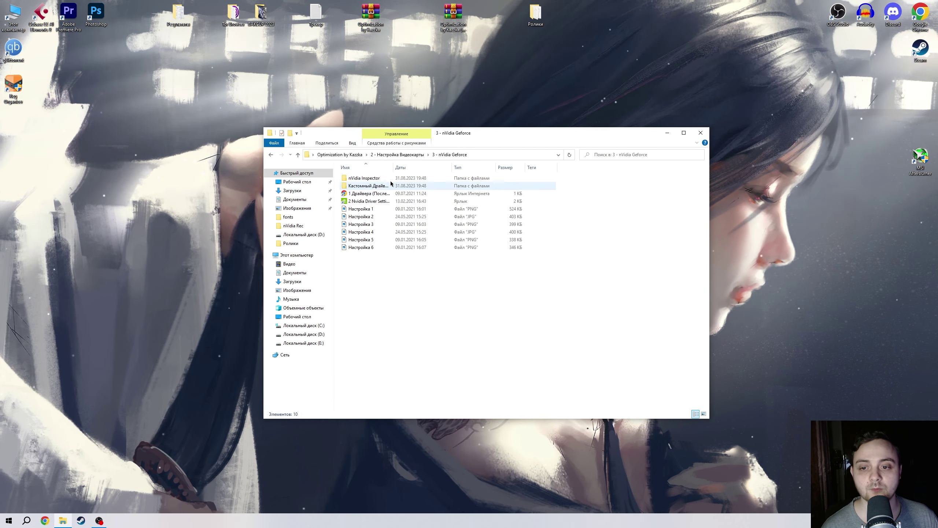
{"action": "right_click", "coordinate": [395, 283]}
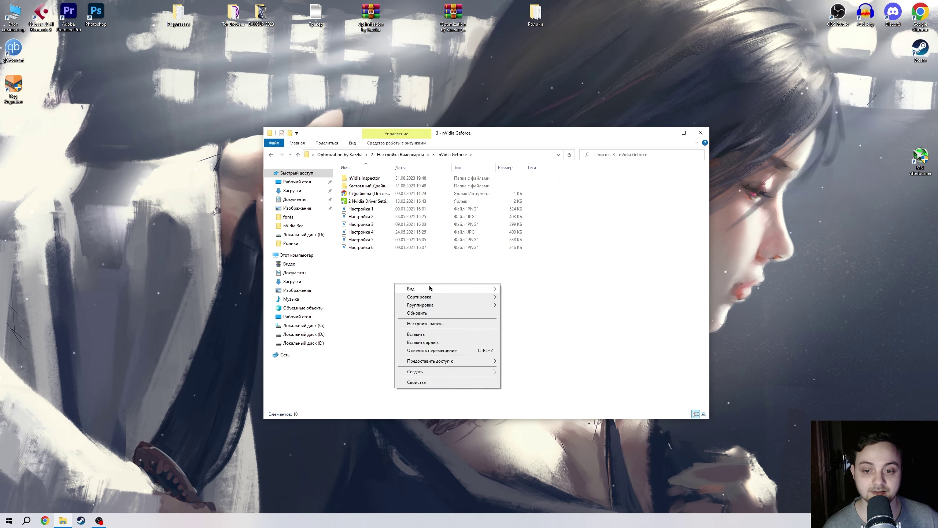
{"action": "mouse_move", "coordinate": [443, 289]}
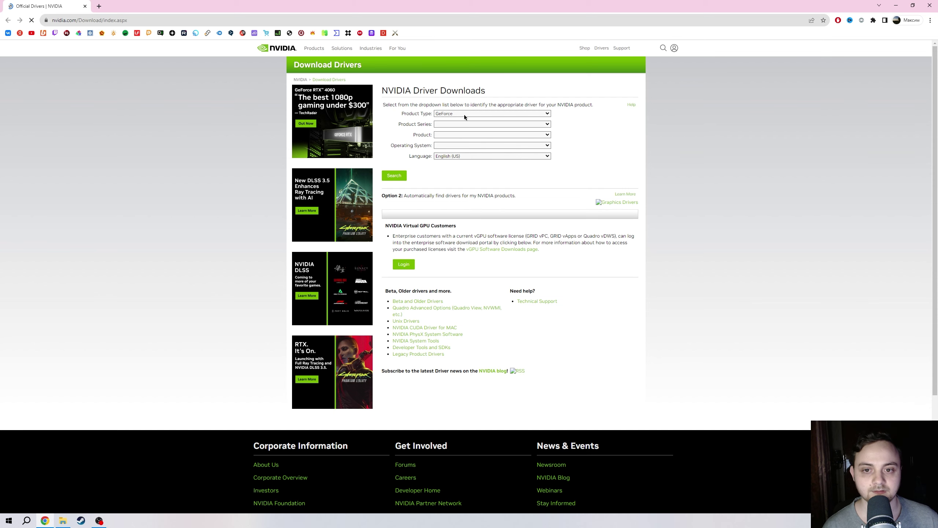
Step: On the NVIDIA Driver Downloads page, check the Product Type and Product Series choices for GeForce
{"action": "left_click", "coordinate": [464, 114]}
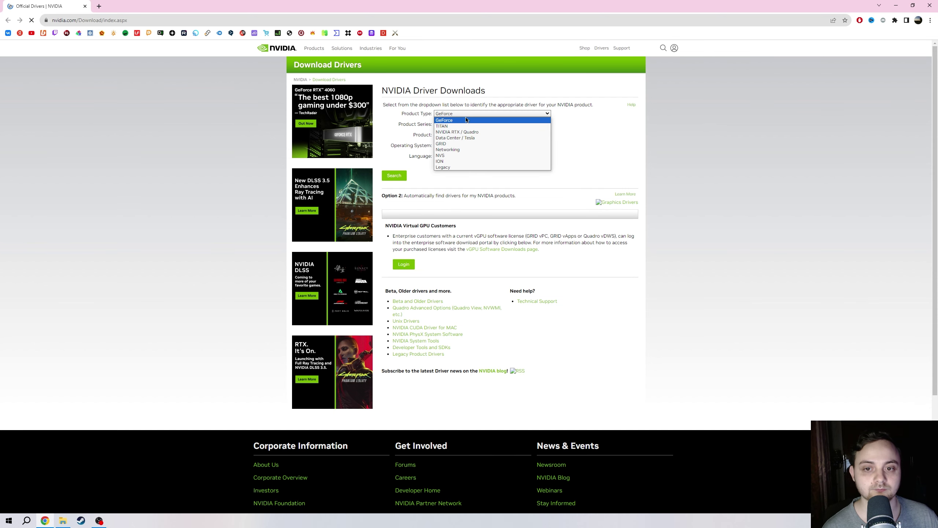
{"action": "left_click", "coordinate": [435, 125]}
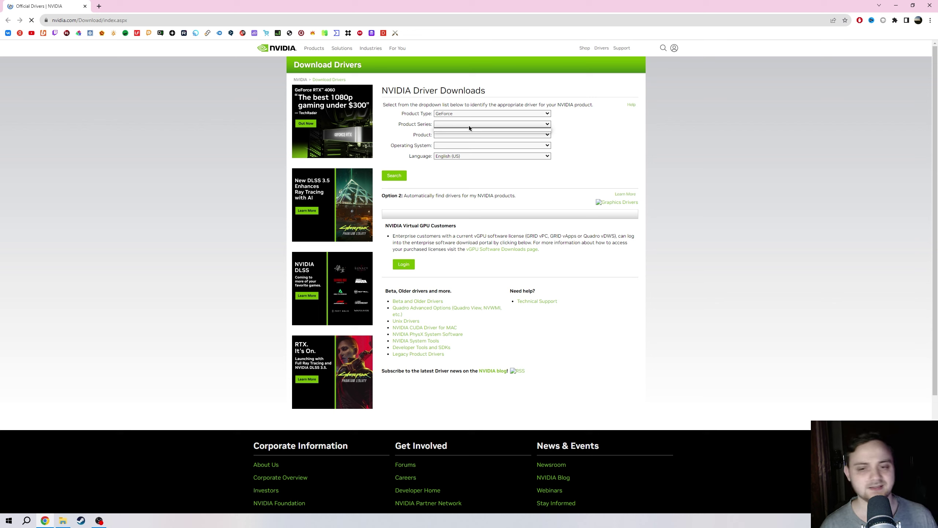
{"action": "left_click", "coordinate": [749, 177]}
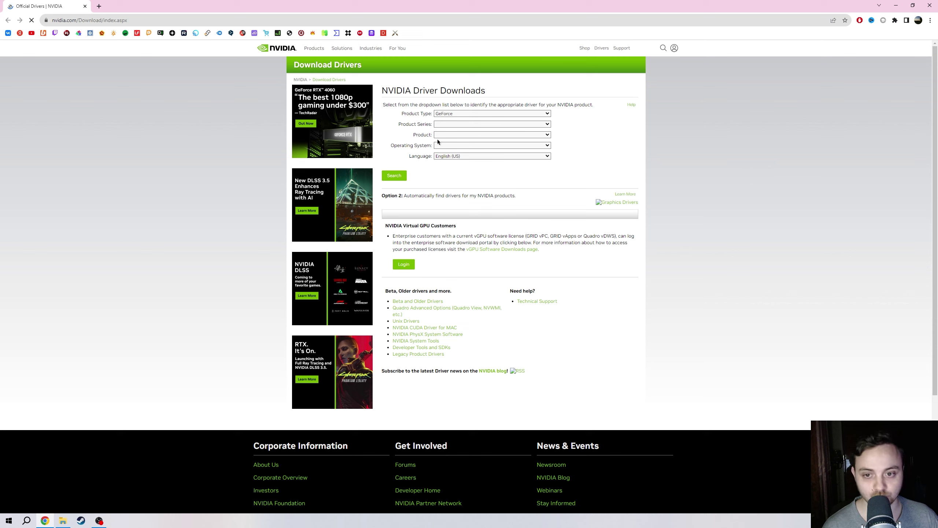
Step: Check the Operating System choices on the NVIDIA Driver Downloads page, and return to the desktop
{"action": "left_click", "coordinate": [437, 144]}
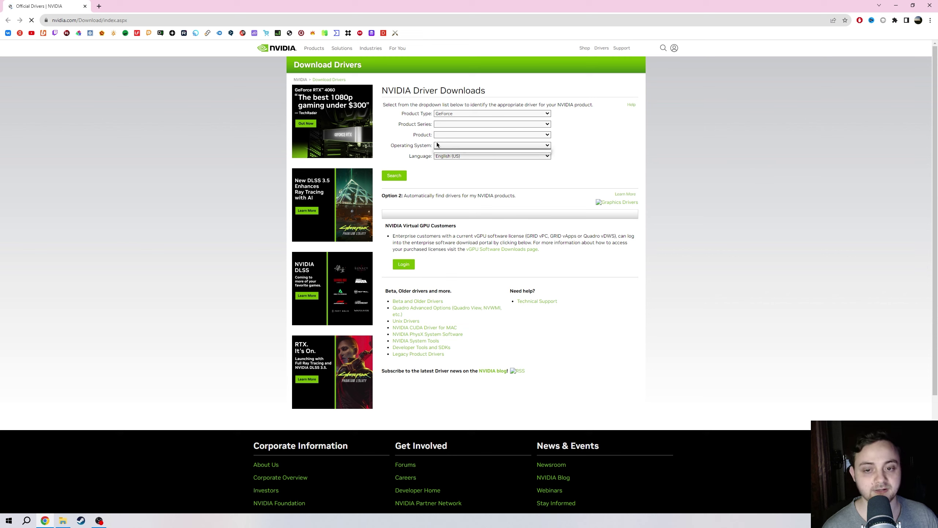
{"action": "left_click", "coordinate": [715, 168]}
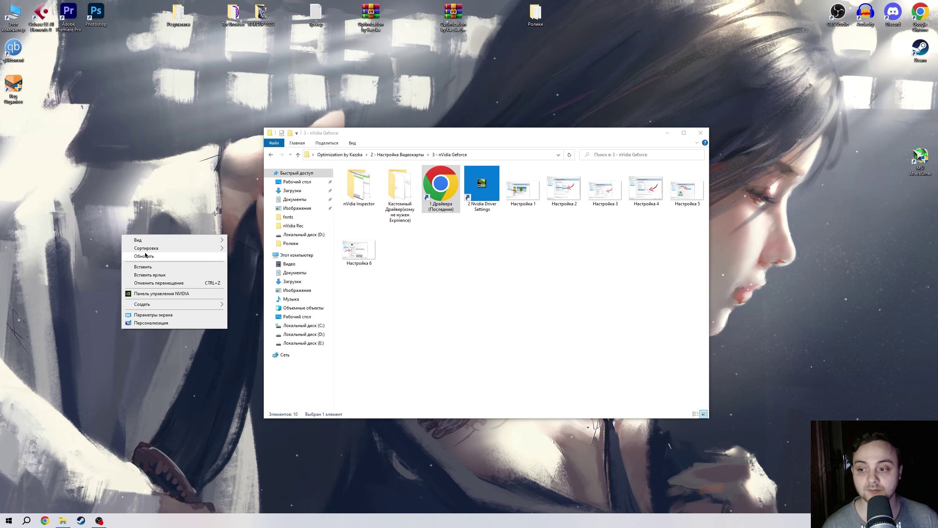
{"action": "left_click", "coordinate": [145, 254]}
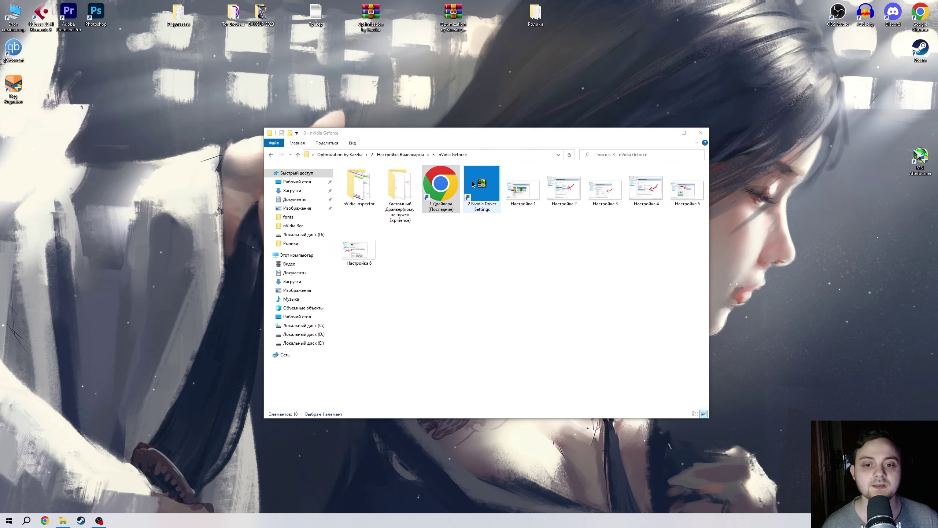
Step: View the screenshots Настройка 1 through Настройка 4 in the 3 - nVidia Geforce folder, and close the image viewer
{"action": "double_click", "coordinate": [529, 204]}
{"action": "key", "text": "Right"}
{"action": "key", "text": "Right"}
{"action": "key", "text": "Right"}
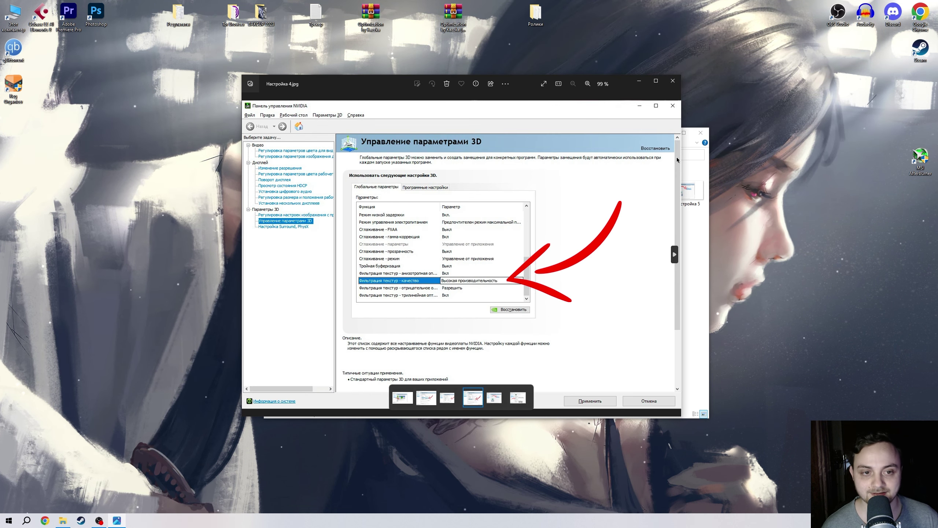
{"action": "key", "text": "alt+F4"}
Step: Return to 2 - Настройка Видеокарты and launch 5 - GPUz to examine the graphics card's specifications
{"action": "key", "text": "alt+Up"}
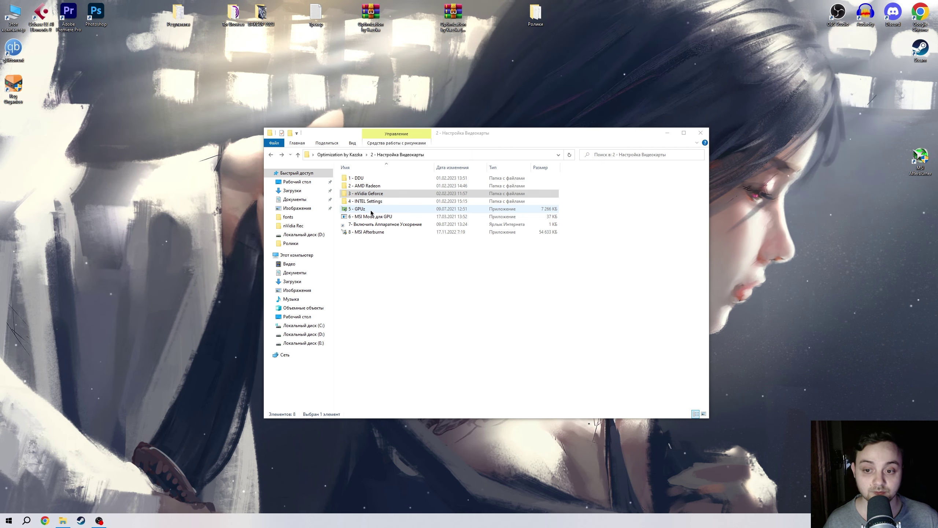
{"action": "double_click", "coordinate": [371, 211]}
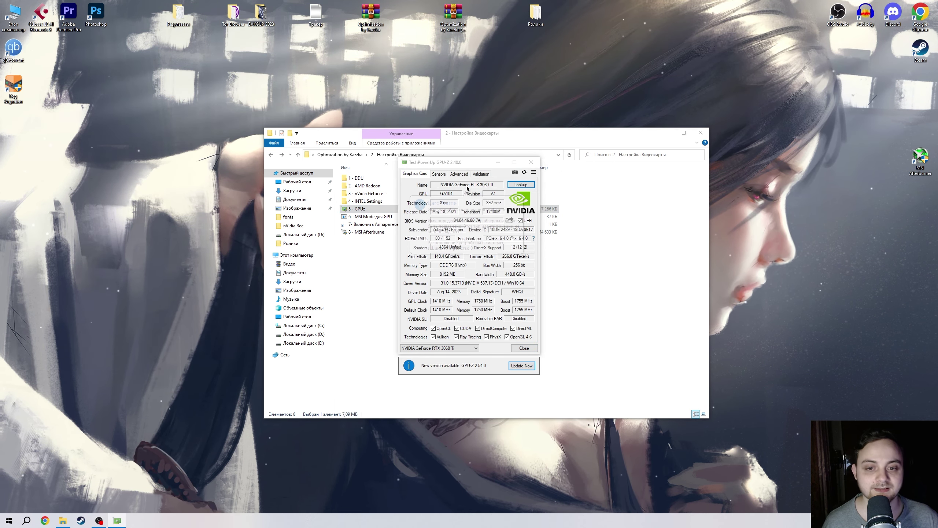
{"action": "mouse_move", "coordinate": [453, 279]}
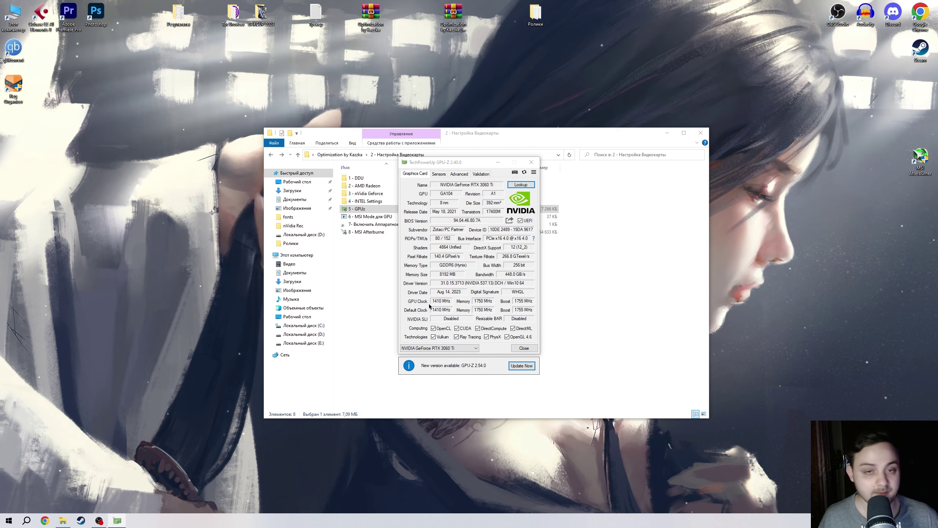
Step: Examine the full list of GPU-Z sensor readings, including clocks, temperatures, fan speeds and power, and close GPU-Z
{"action": "left_click", "coordinate": [438, 174]}
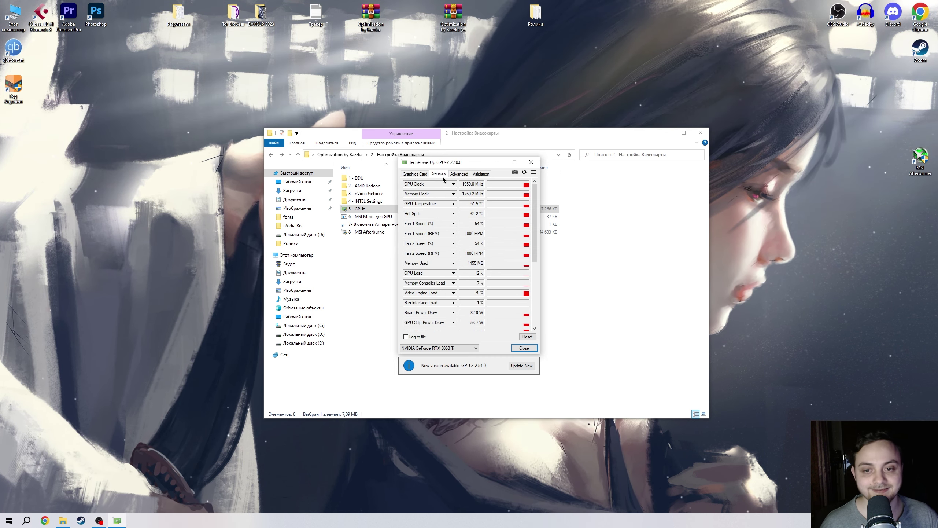
{"action": "left_click_drag", "start_coordinate": [534, 237], "coordinate": [536, 186]}
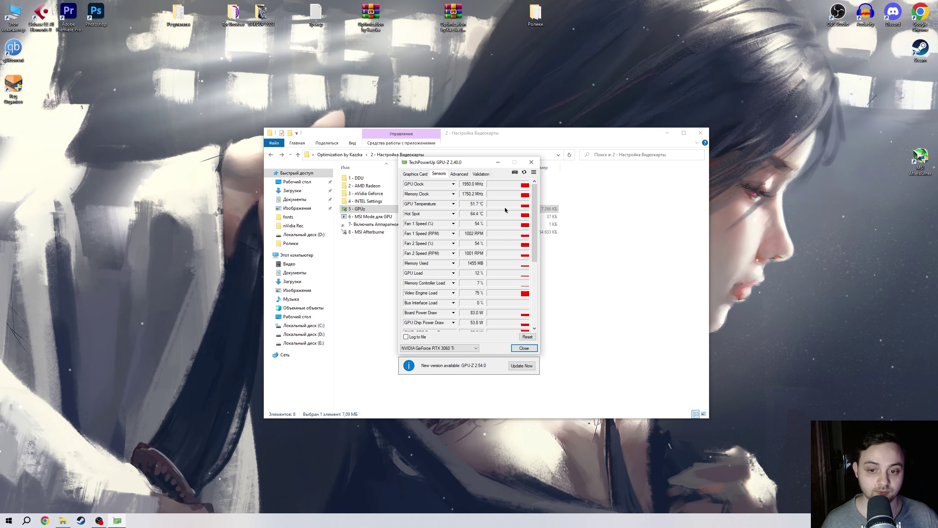
{"action": "left_click_drag", "start_coordinate": [536, 228], "coordinate": [480, 328]}
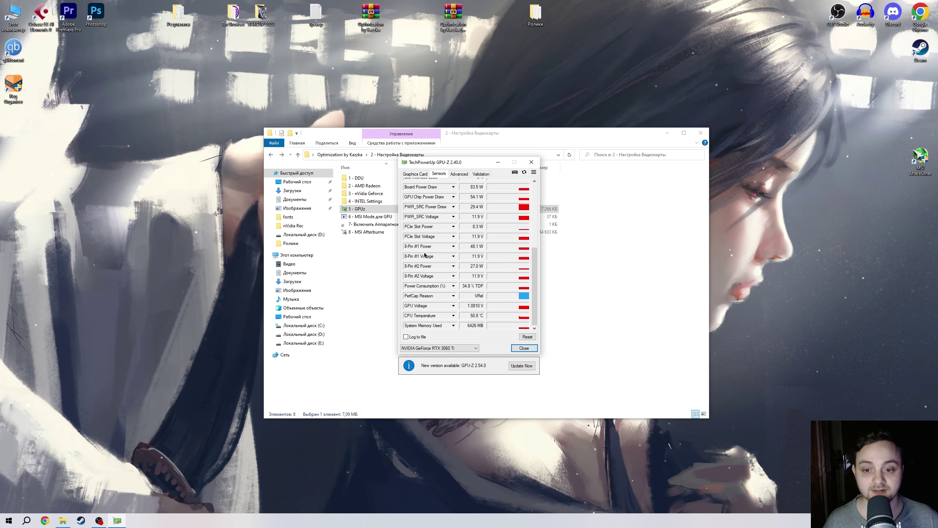
{"action": "left_click_drag", "start_coordinate": [535, 289], "coordinate": [537, 272]}
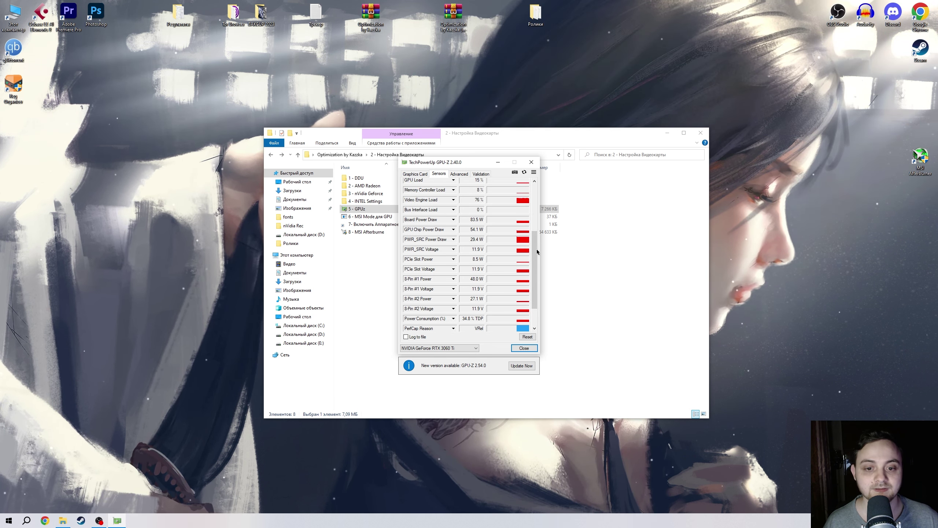
{"action": "scroll", "coordinate": [535, 256], "scroll_direction": "up", "scroll_amount": 5}
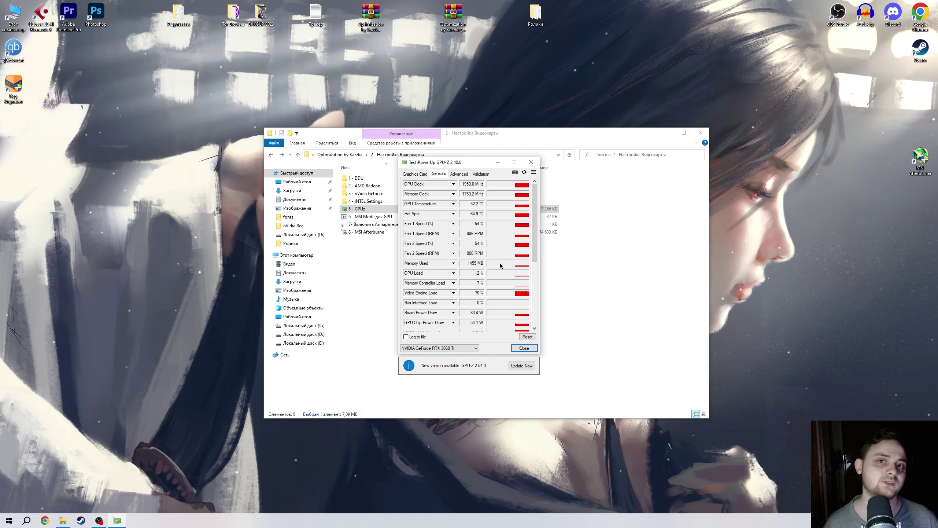
{"action": "key", "text": "alt+F4"}
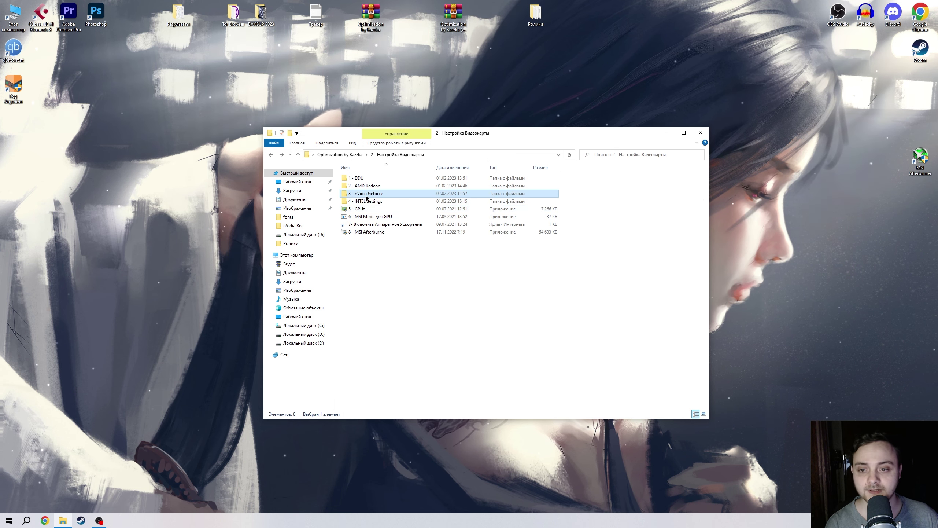
Step: Open the nVidia Inspector folder inside 3 - nVidia Geforce
{"action": "double_click", "coordinate": [366, 193]}
{"action": "key", "text": "Right"}
{"action": "key", "text": "Right"}
{"action": "key", "text": "Left"}
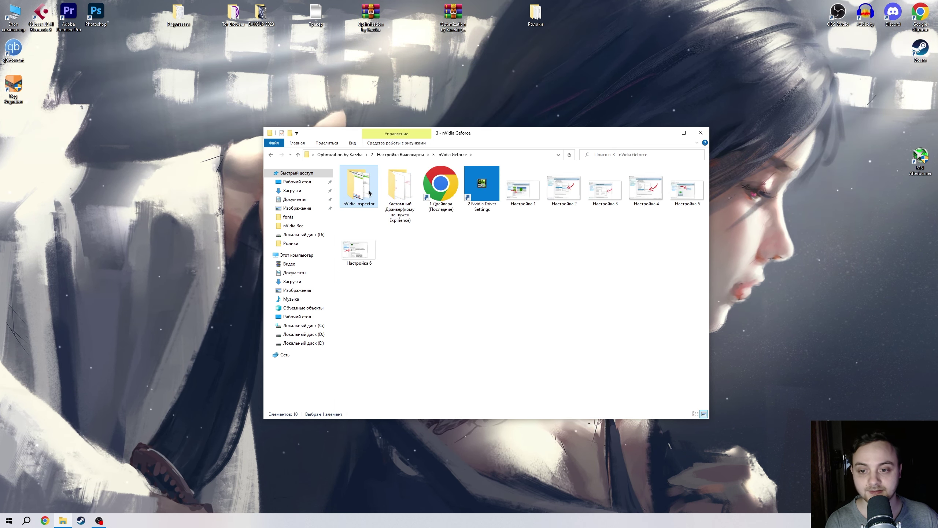
{"action": "double_click", "coordinate": [363, 193]}
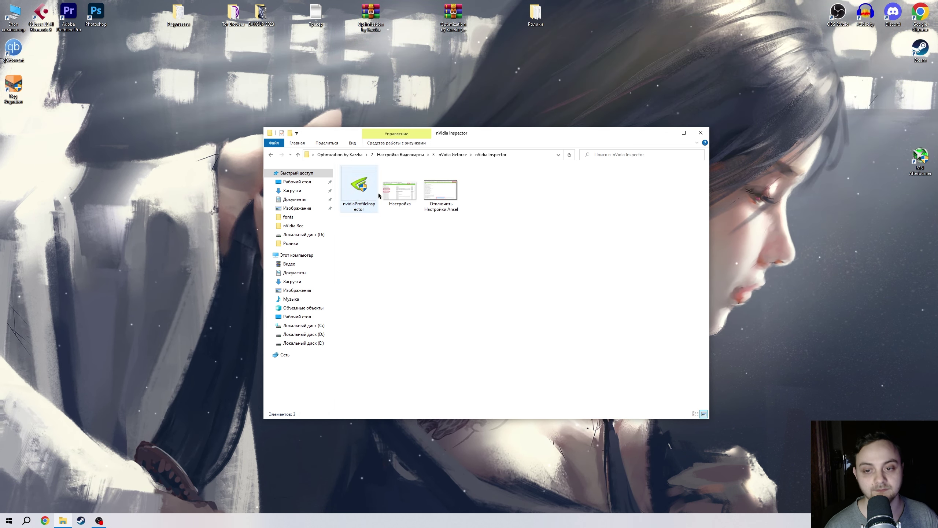
Step: View the Настройка image enlarged, examining the numbered NVIDIA Profile Inspector entries and their values, and close it
{"action": "double_click", "coordinate": [394, 203]}
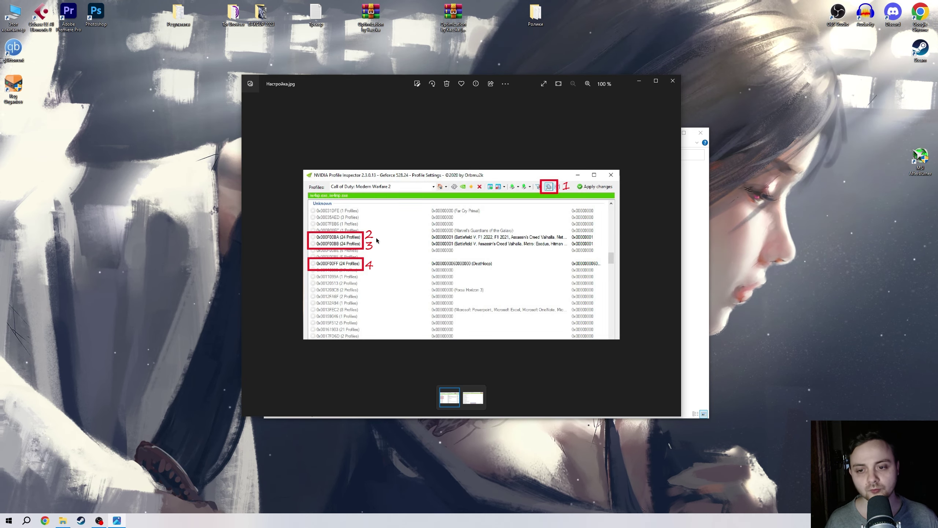
{"action": "scroll", "coordinate": [376, 237], "scroll_direction": "up", "scroll_amount": 2}
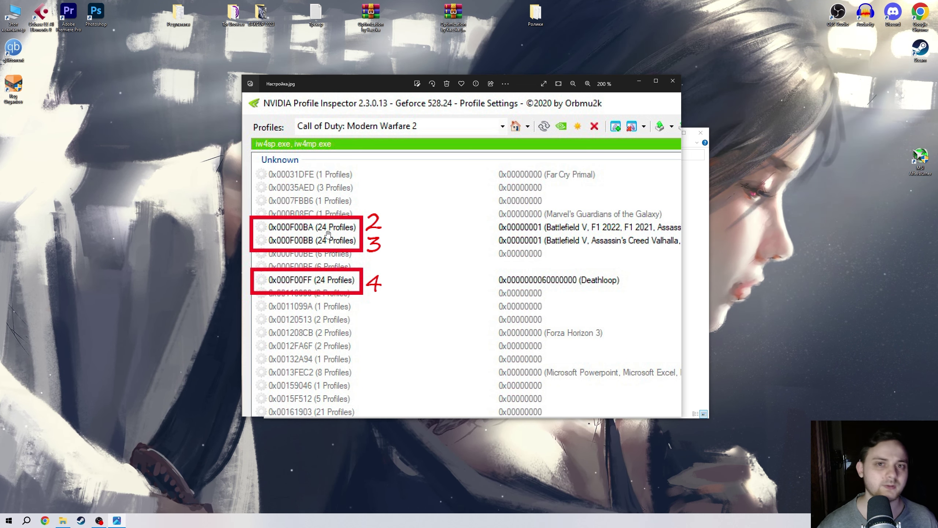
{"action": "left_click_drag", "start_coordinate": [419, 235], "coordinate": [388, 230]}
{"action": "left_click_drag", "start_coordinate": [477, 225], "coordinate": [444, 225]}
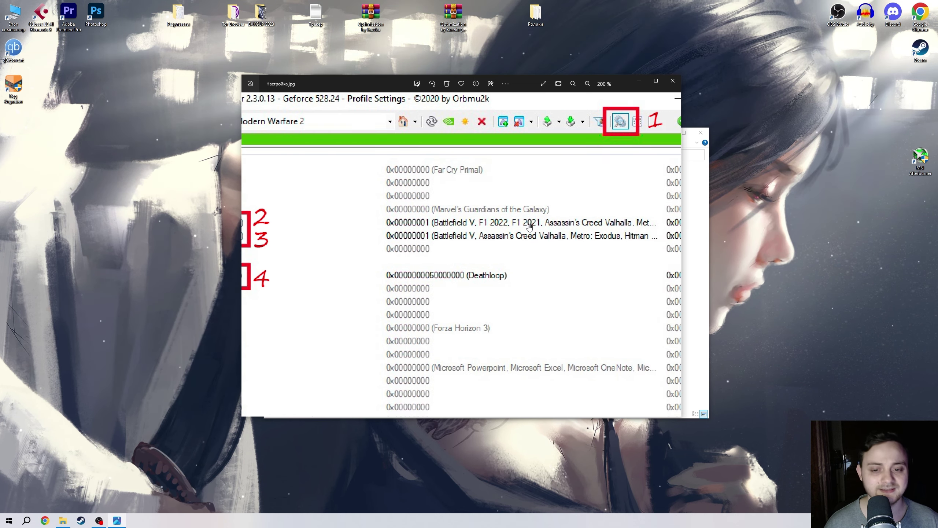
{"action": "left_click_drag", "start_coordinate": [518, 228], "coordinate": [630, 232]}
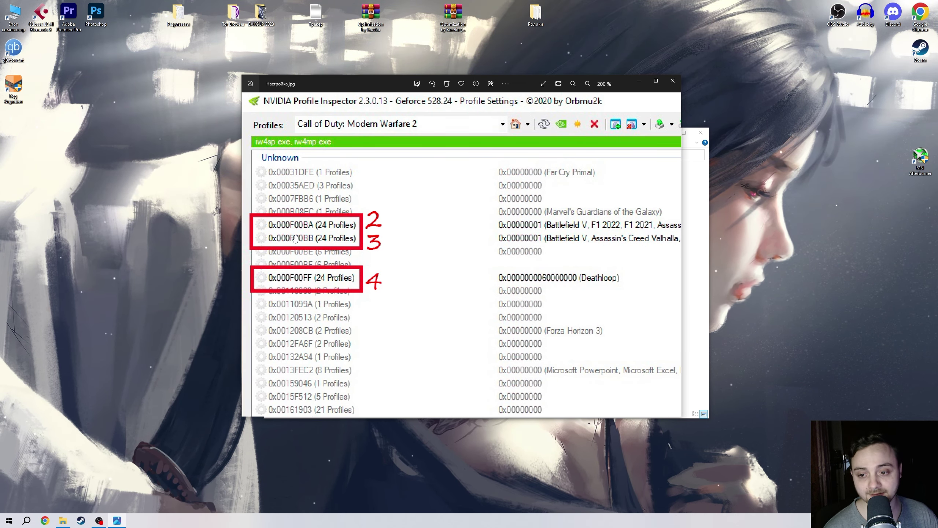
{"action": "left_click_drag", "start_coordinate": [532, 243], "coordinate": [599, 241]}
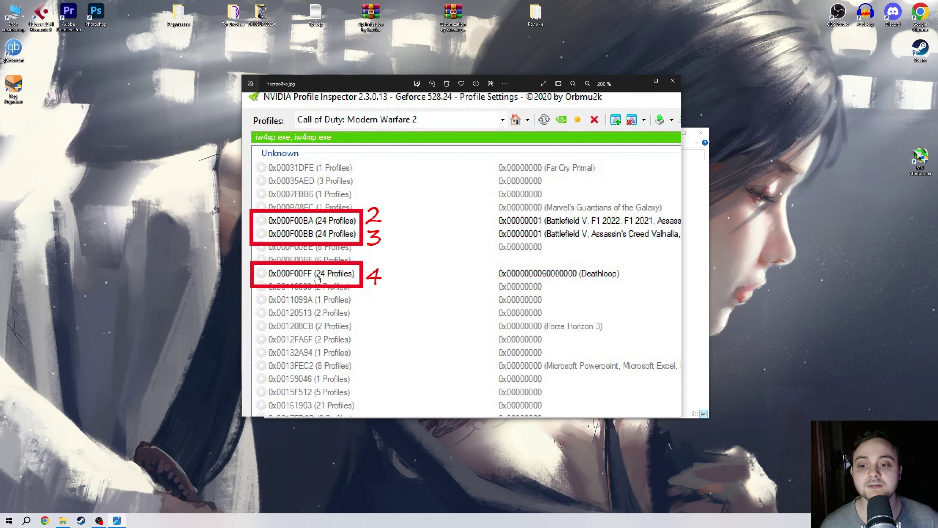
{"action": "scroll", "coordinate": [394, 274], "scroll_direction": "right", "scroll_amount": 3}
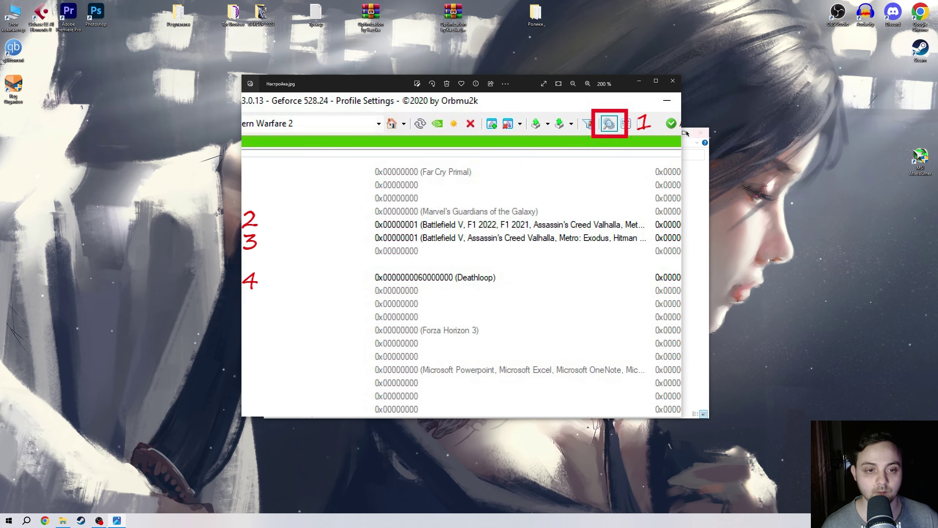
{"action": "left_click", "coordinate": [673, 81]}
Step: View the Отключить Настройки Ansel image for the NVIDIA Predefined Ansel Usage setting, and close it
{"action": "double_click", "coordinate": [440, 186]}
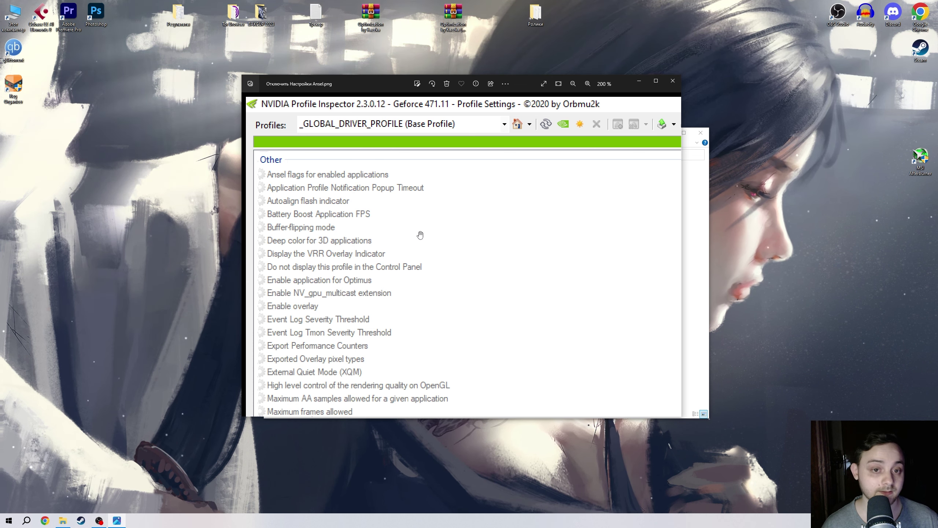
{"action": "scroll", "coordinate": [277, 396], "scroll_direction": "down", "scroll_amount": 2}
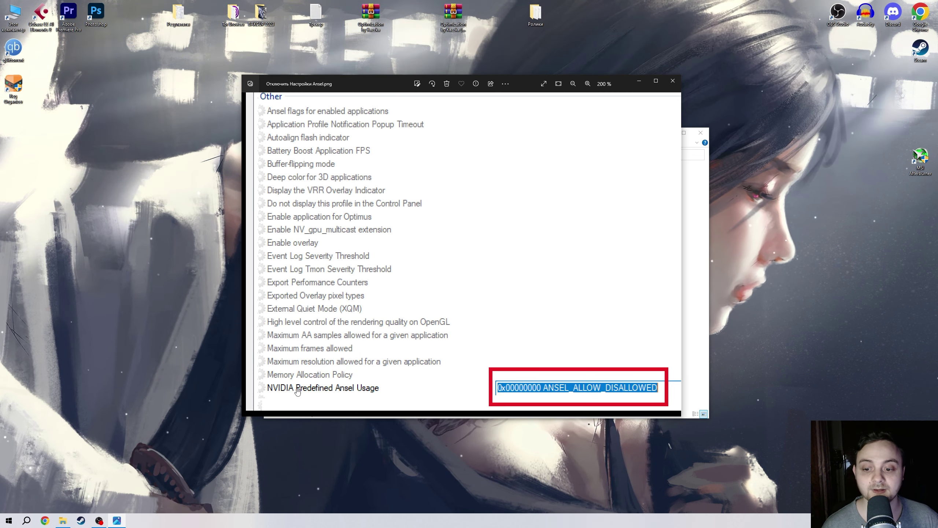
{"action": "left_click_drag", "start_coordinate": [534, 351], "coordinate": [337, 399]}
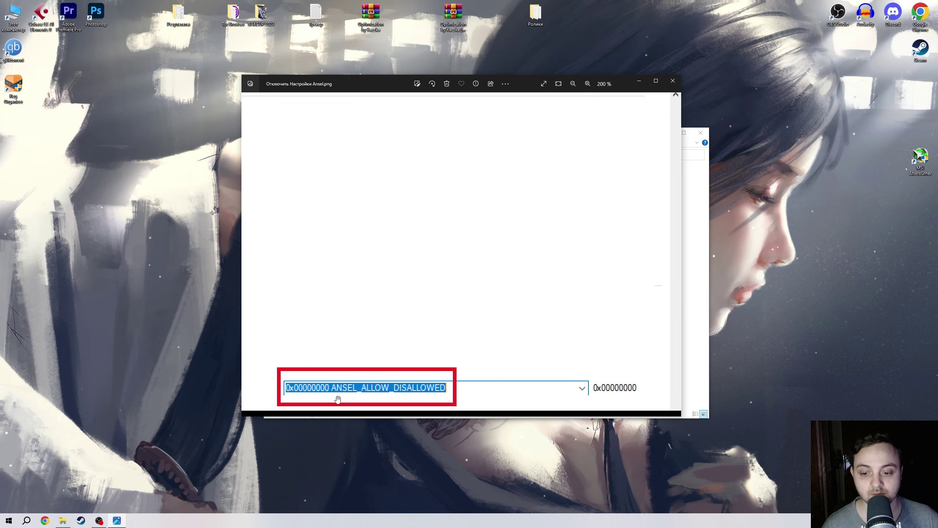
{"action": "left_click", "coordinate": [672, 81]}
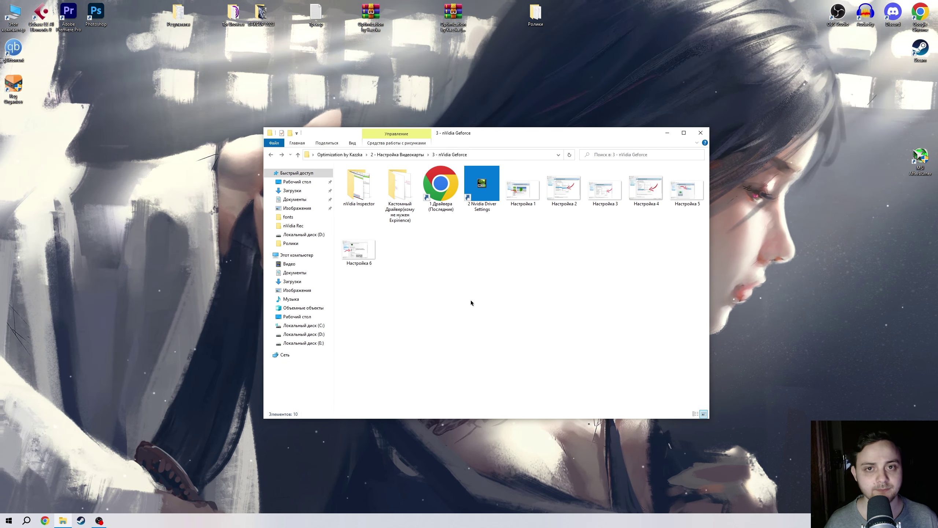
Step: Launch GeForce Experience and check for graphics driver updates
{"action": "left_click", "coordinate": [27, 521]}
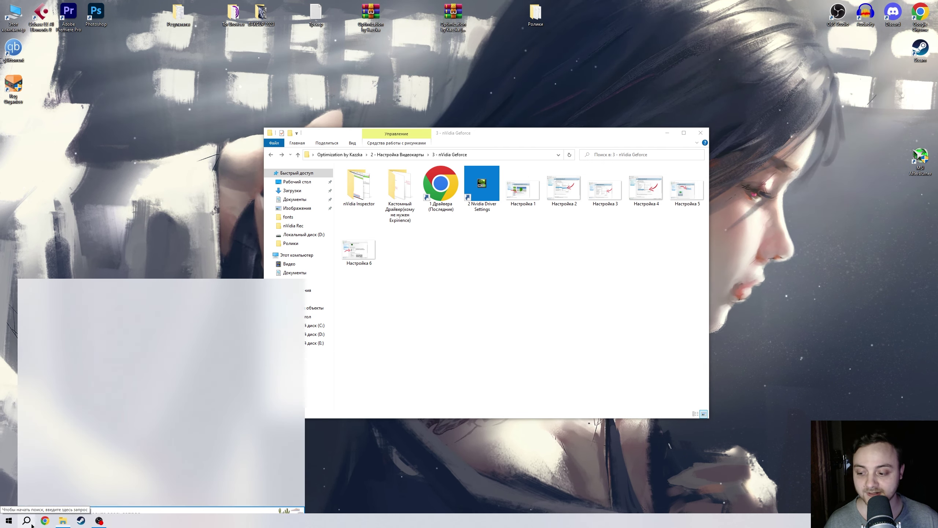
{"action": "type", "text": "ge"}
{"action": "key", "text": "Return"}
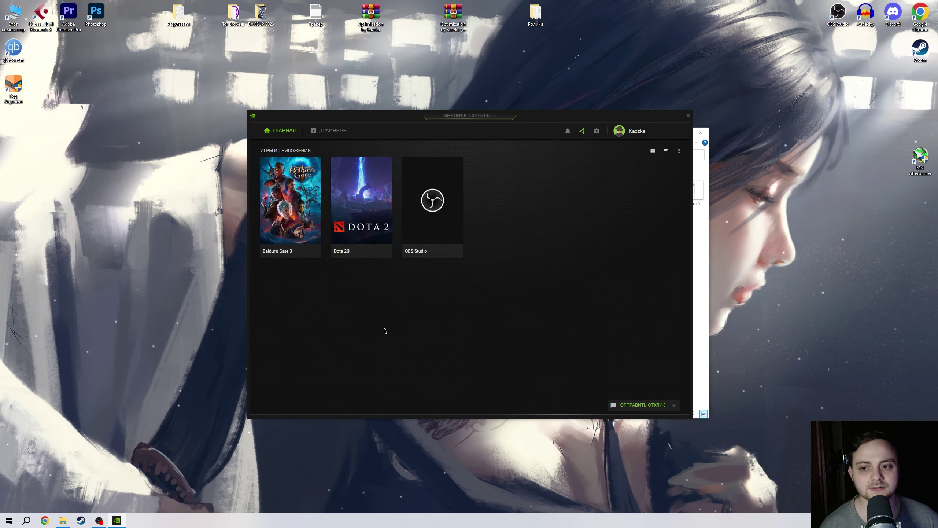
{"action": "left_click", "coordinate": [337, 134]}
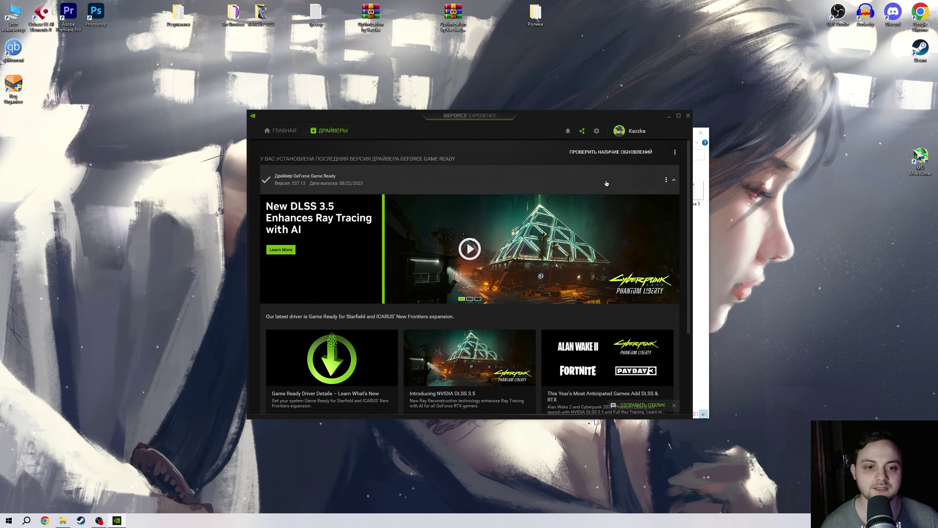
{"action": "left_click", "coordinate": [596, 152]}
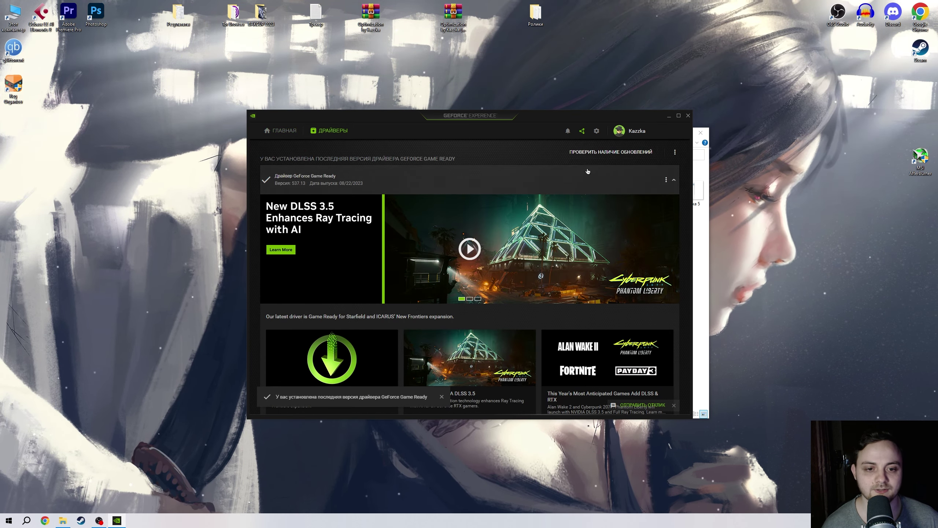
Step: Review the list of games and applications in GeForce Experience, and close the program
{"action": "left_click", "coordinate": [281, 130]}
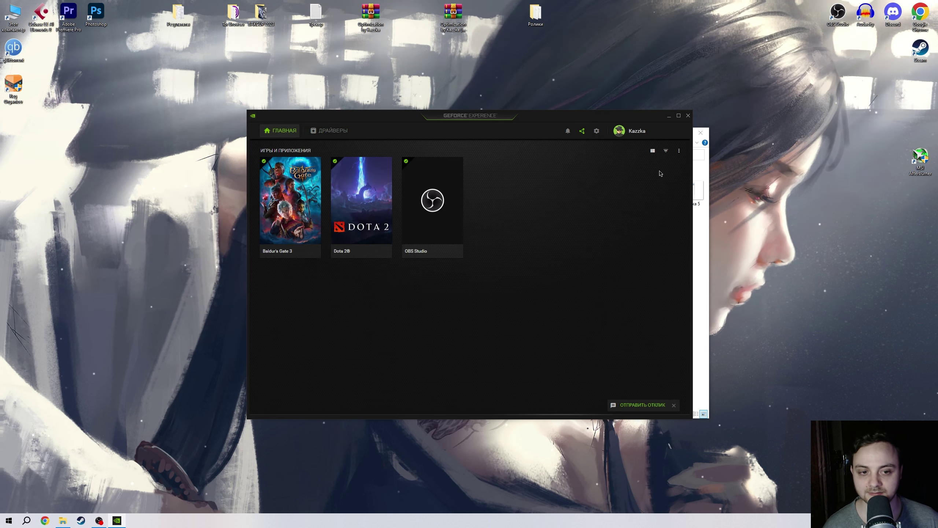
{"action": "mouse_move", "coordinate": [295, 236]}
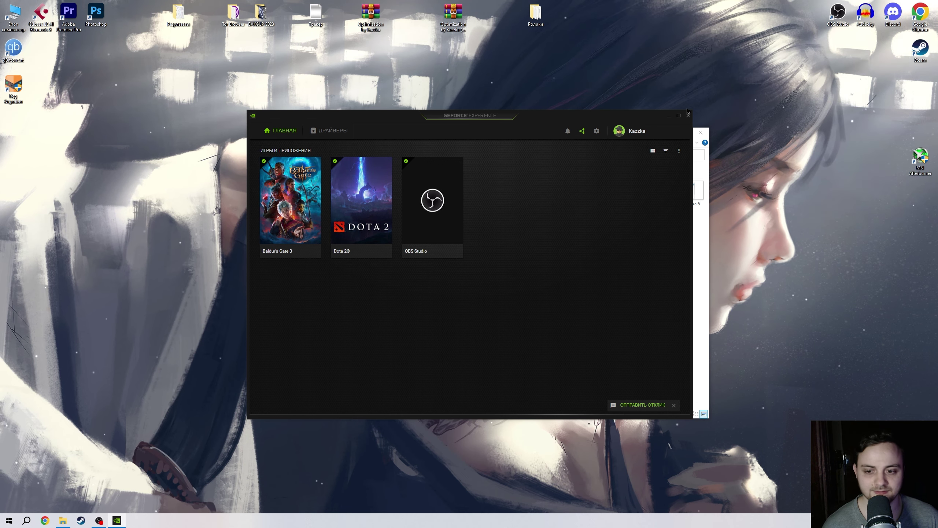
{"action": "key", "text": "alt+F4"}
{"action": "right_click", "coordinate": [146, 200]}
{"action": "left_click", "coordinate": [167, 224]}
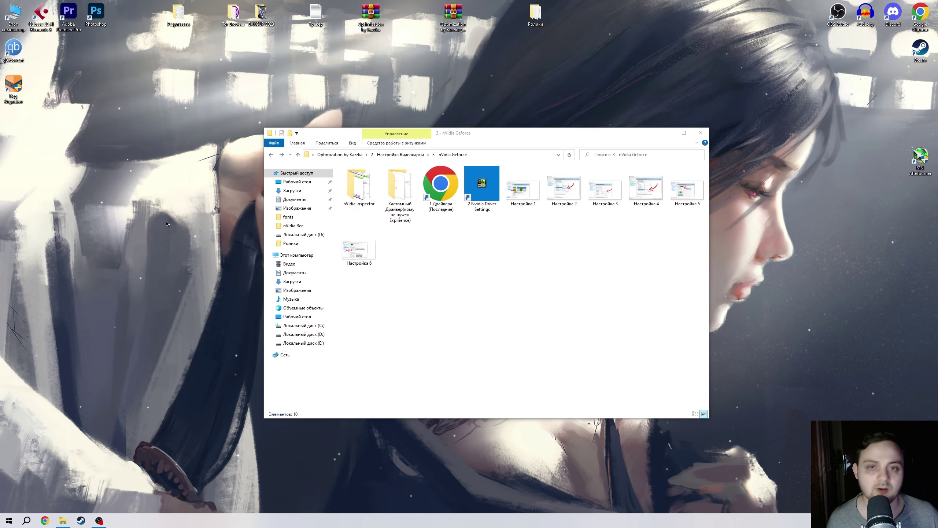
{"action": "left_click", "coordinate": [469, 284]}
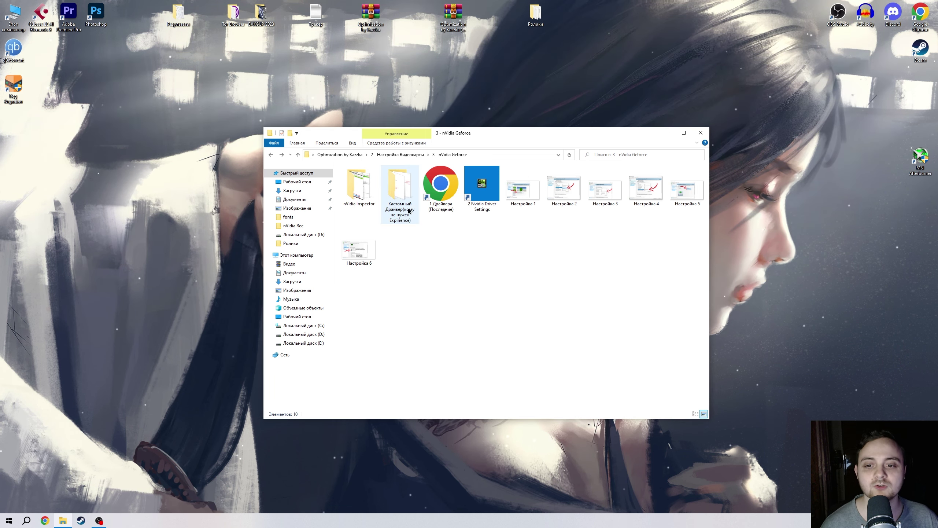
Step: Open the Кастомный Драйвер folder and examine images Кастомный 1 and Кастомный 2 on extracting the driver archive and which folders to delete
{"action": "double_click", "coordinate": [397, 190]}
{"action": "double_click", "coordinate": [358, 189]}
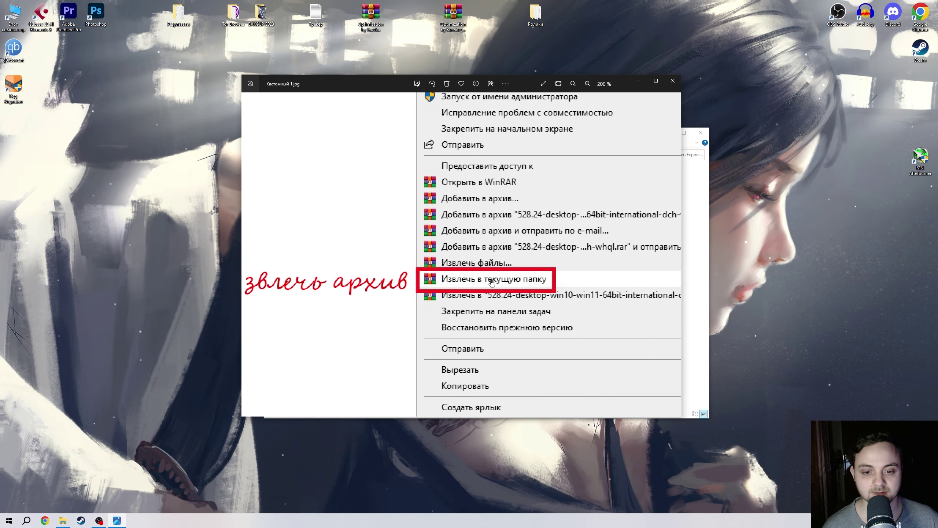
{"action": "key", "text": "Right"}
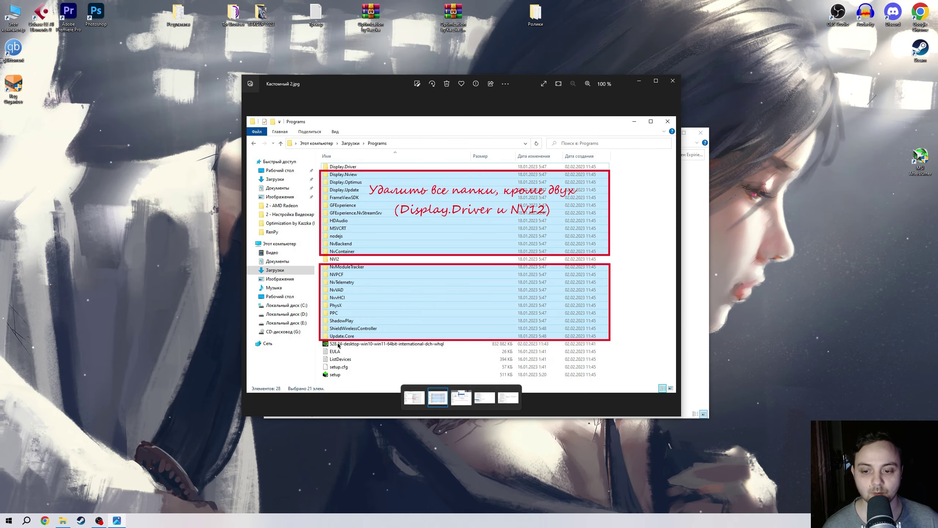
{"action": "scroll", "coordinate": [334, 346], "scroll_direction": "up", "scroll_amount": 3}
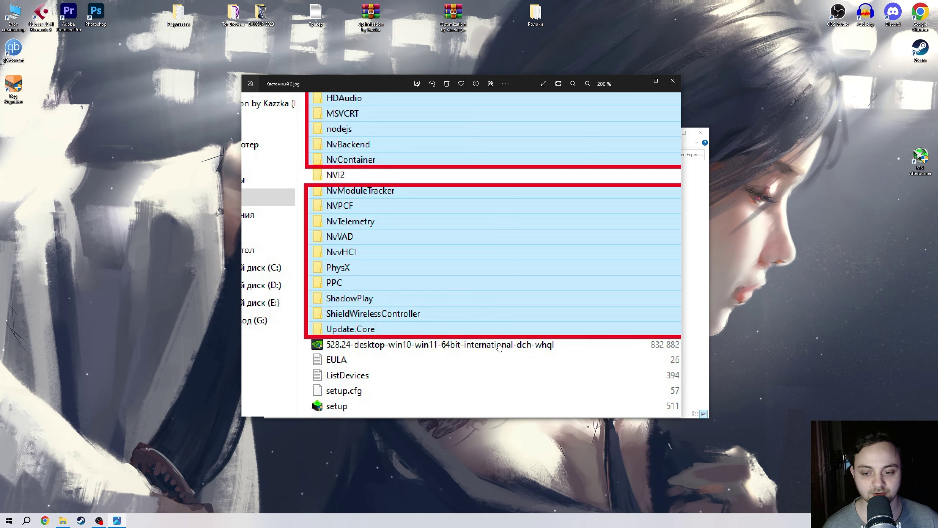
{"action": "scroll", "coordinate": [498, 347], "scroll_direction": "down", "scroll_amount": 3}
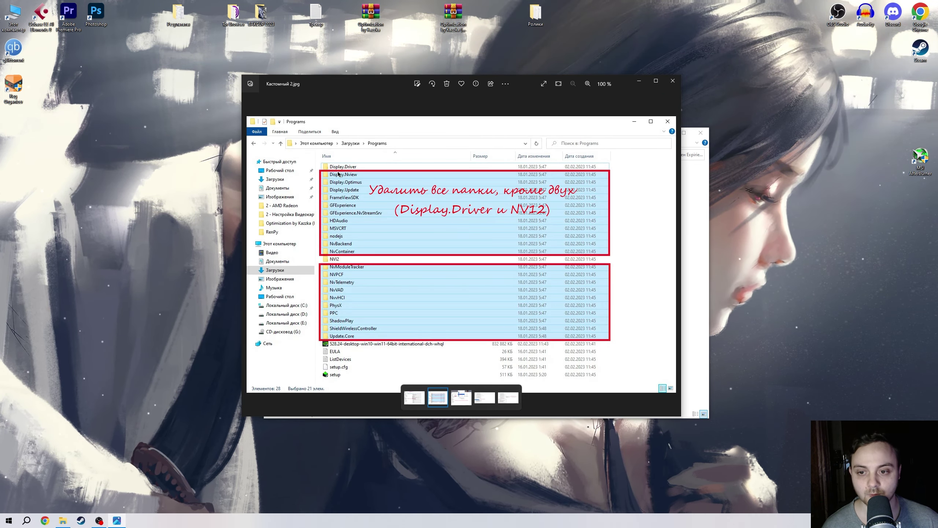
{"action": "scroll", "coordinate": [338, 174], "scroll_direction": "up", "scroll_amount": 2}
{"action": "left_click_drag", "start_coordinate": [381, 264], "coordinate": [388, 192]}
{"action": "left_click_drag", "start_coordinate": [386, 308], "coordinate": [396, 180]}
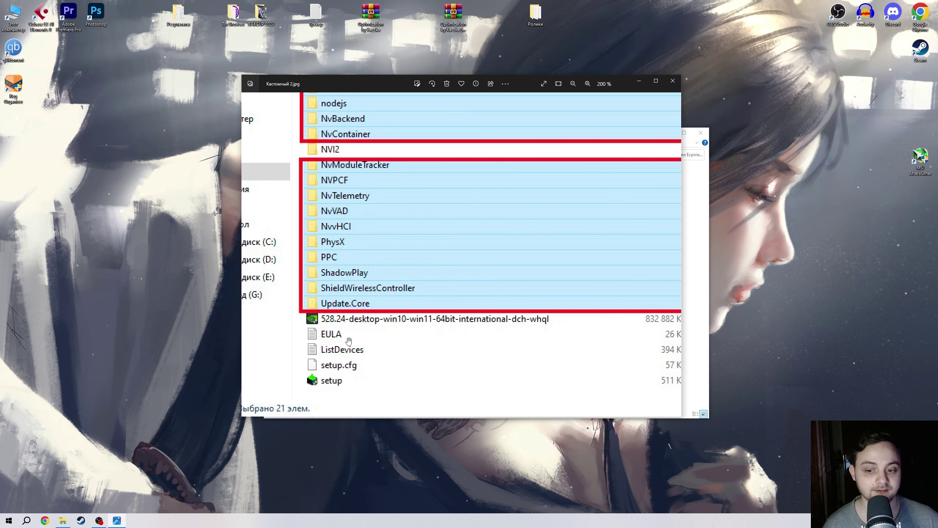
{"action": "scroll", "coordinate": [413, 294], "scroll_direction": "down", "scroll_amount": 2}
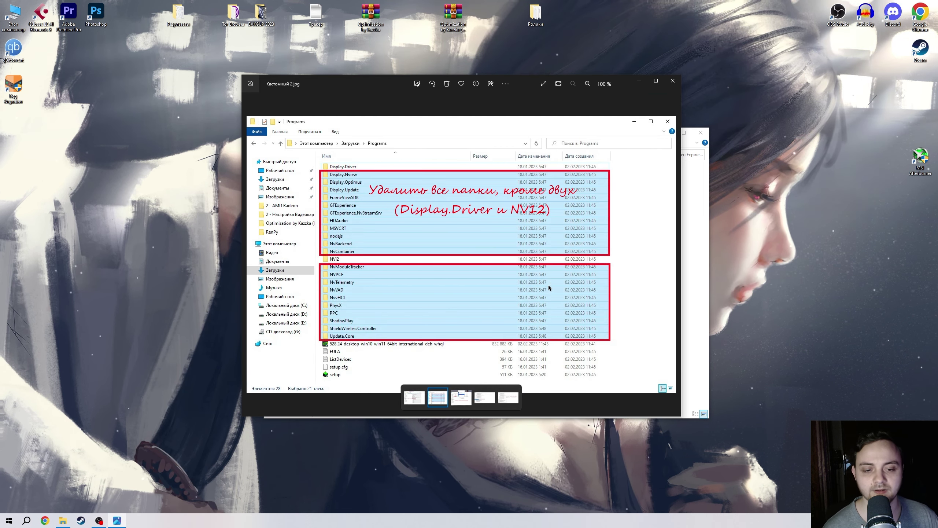
Step: Examine images Кастомный 3 to Кастомный 5 on opening setup.cfg in Notepad, deleting three lines and saving the file
{"action": "key", "text": "Right"}
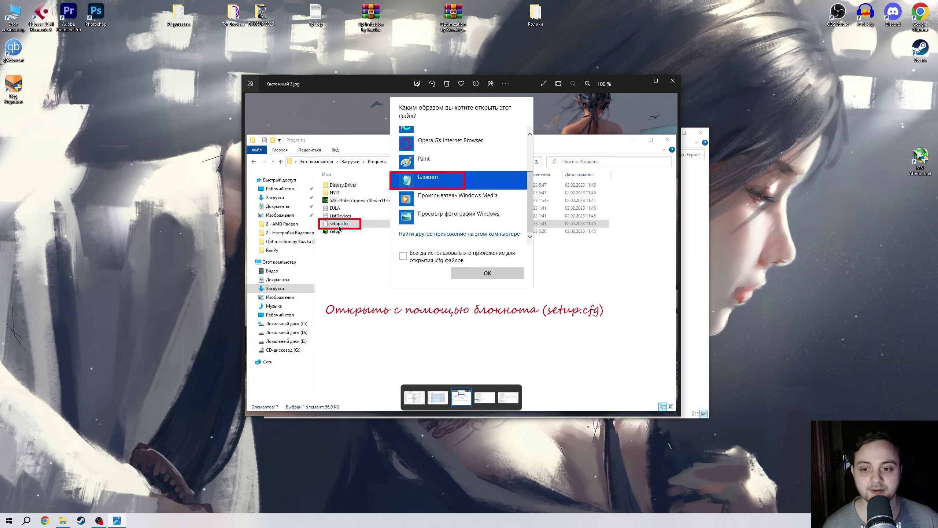
{"action": "scroll", "coordinate": [361, 178], "scroll_direction": "up", "scroll_amount": 3}
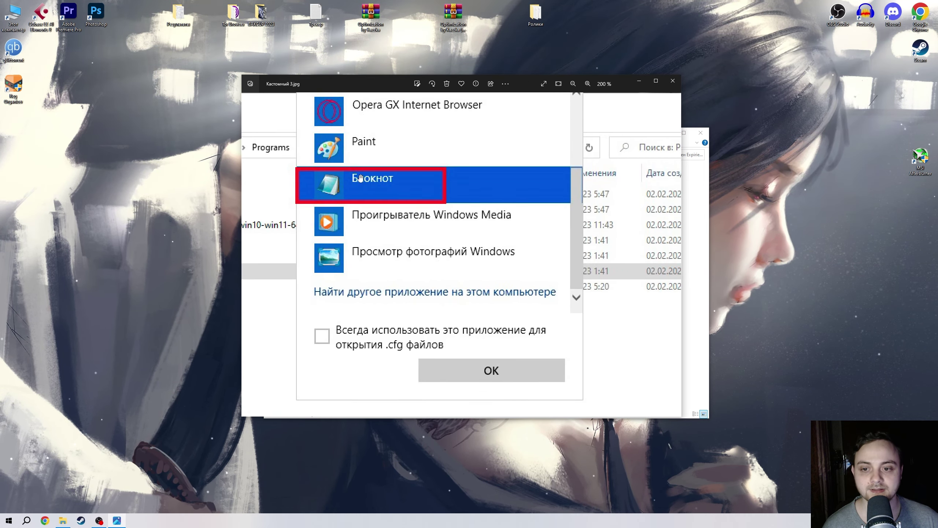
{"action": "scroll", "coordinate": [360, 178], "scroll_direction": "down", "scroll_amount": 3}
{"action": "key", "text": "Right"}
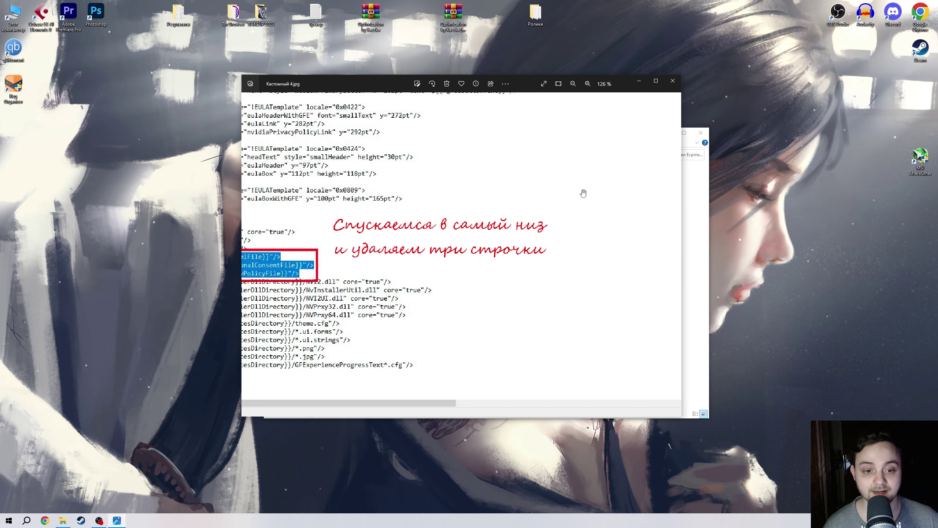
{"action": "key", "text": "Right"}
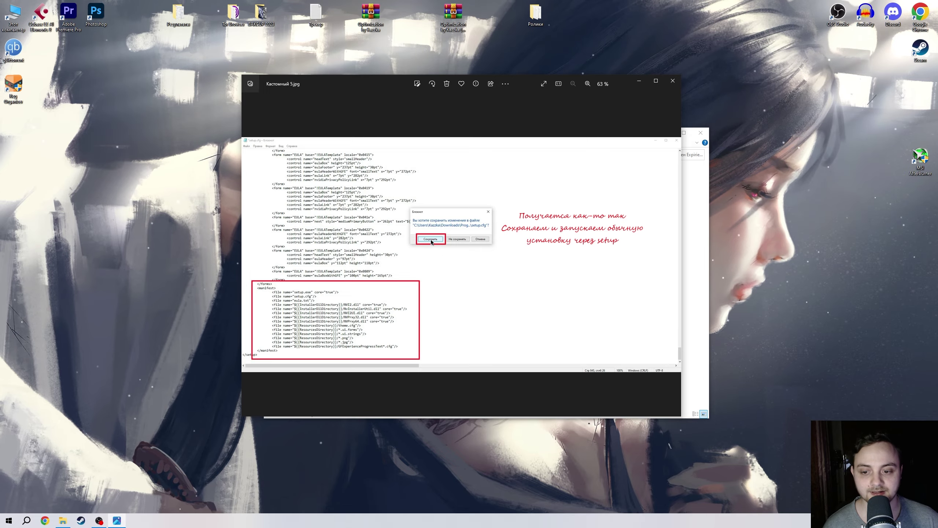
Step: Review the custom driver images again from Кастомный 1 to Кастомный 3, and close the image viewer
{"action": "key", "text": "Right"}
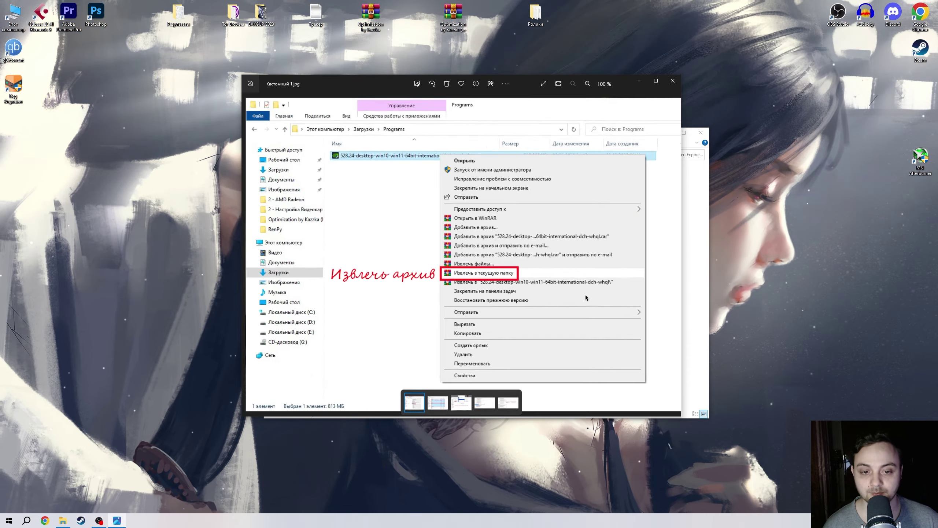
{"action": "key", "text": "Right"}
{"action": "key", "text": "Right"}
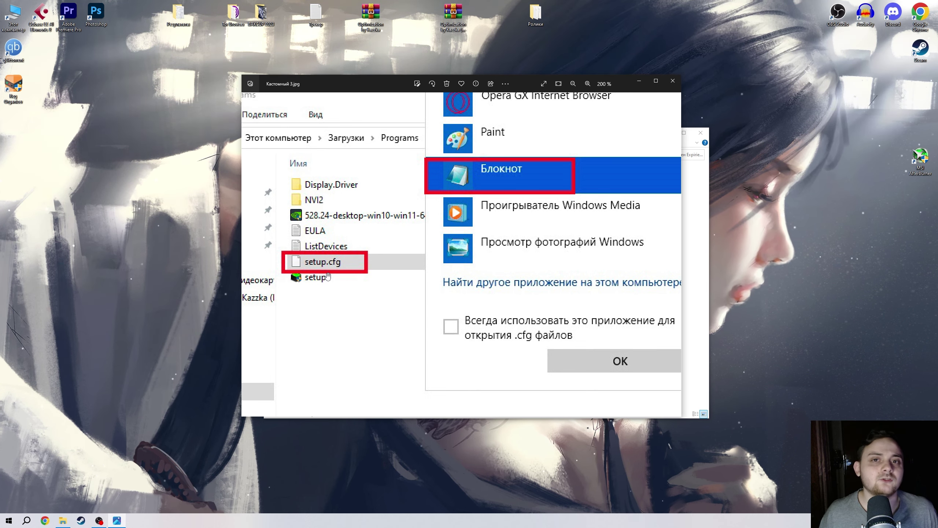
{"action": "key", "text": "ctrl+0"}
{"action": "left_click", "coordinate": [672, 81]}
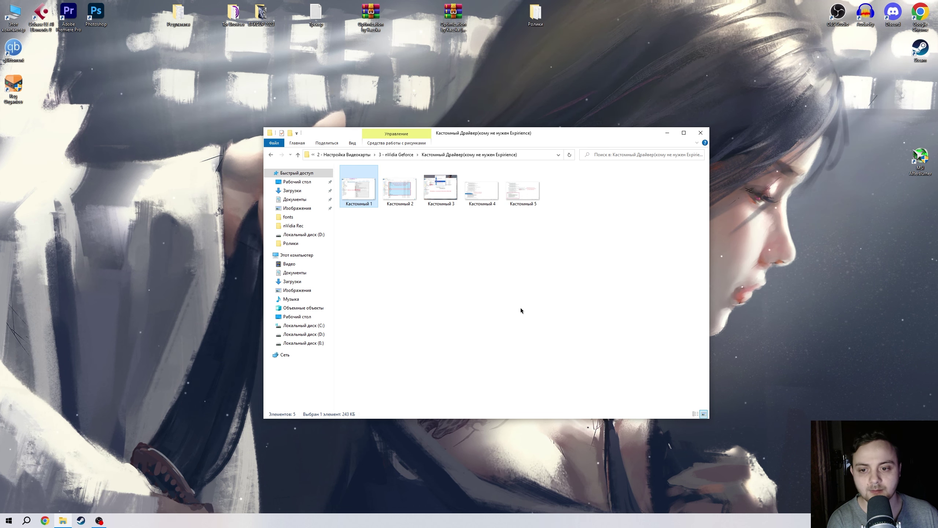
Step: Return to the 2 - Настройка Видеокарты folder, look through its 4 - INTEL Settings subfolder, and go back
{"action": "key", "text": "BackSpace"}
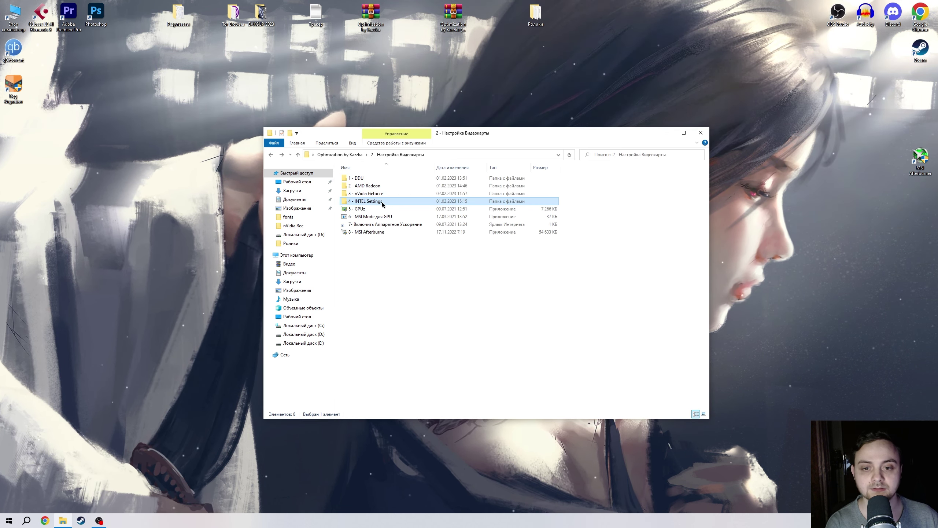
{"action": "double_click", "coordinate": [382, 202]}
{"action": "left_click_drag", "start_coordinate": [338, 240], "coordinate": [493, 220]}
{"action": "left_click", "coordinate": [491, 221]}
{"action": "key", "text": "BackSpace"}
{"action": "key", "text": "Down"}
{"action": "key", "text": "Down"}
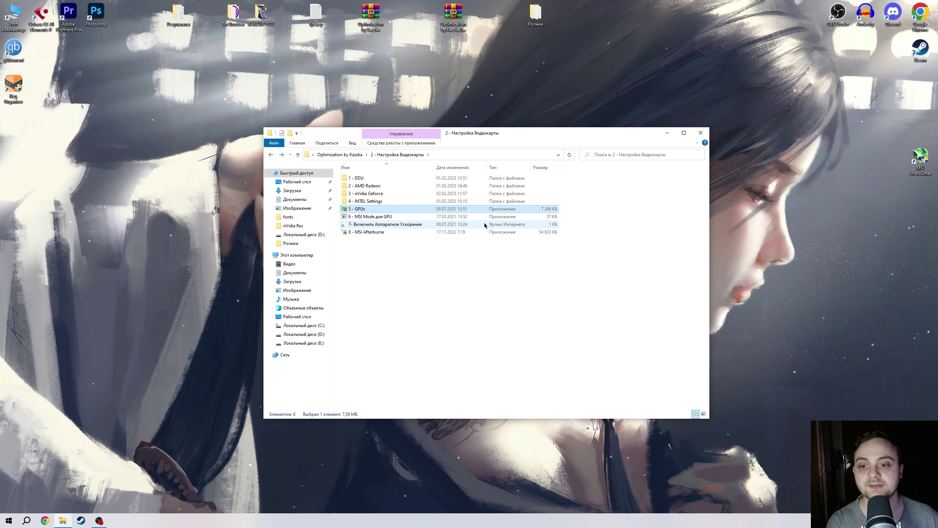
Step: Run 6 - MSI Mode для GPU as administrator, choose High interrupt priority for the NVIDIA GeForce RTX 3060 Ti, and close the utility
{"action": "right_click", "coordinate": [392, 217]}
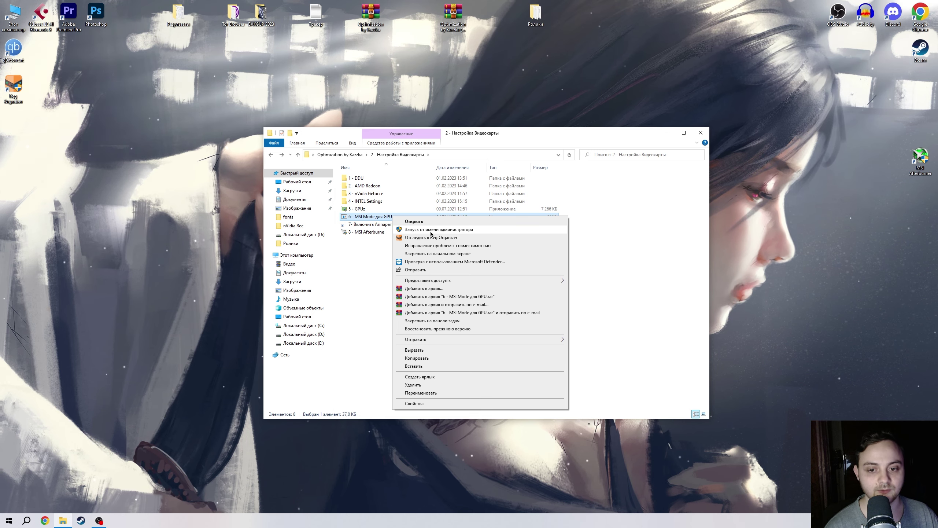
{"action": "left_click", "coordinate": [430, 231]}
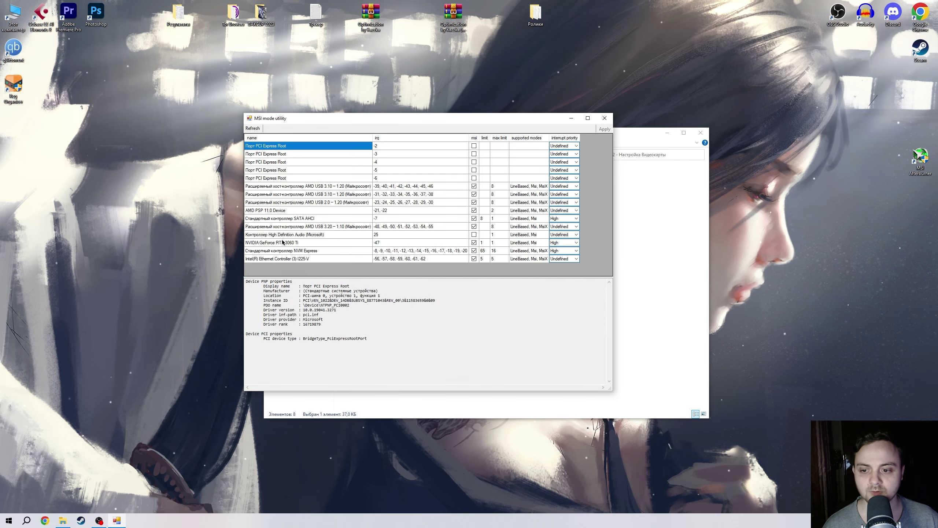
{"action": "left_click", "coordinate": [474, 243]}
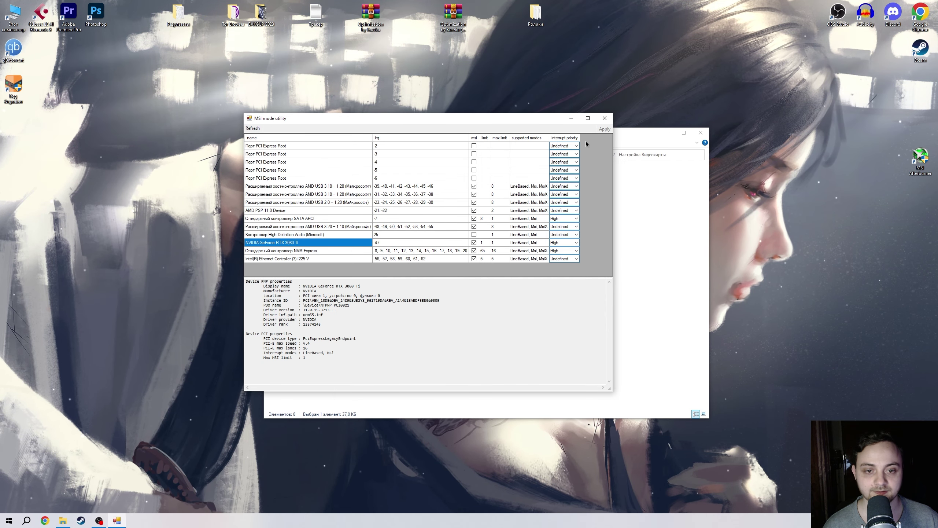
{"action": "left_click", "coordinate": [564, 243]}
{"action": "left_click", "coordinate": [561, 264]}
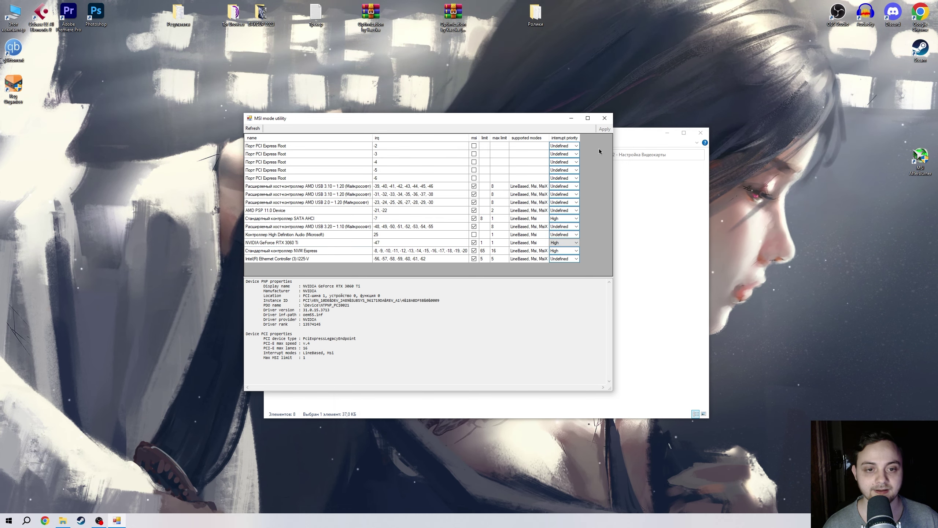
{"action": "left_click", "coordinate": [605, 118]}
Step: View the hardware-accelerated GPU scheduling setting through the 7- Включить Аппаратное Ускорение shortcut, and close the settings window
{"action": "double_click", "coordinate": [403, 224]}
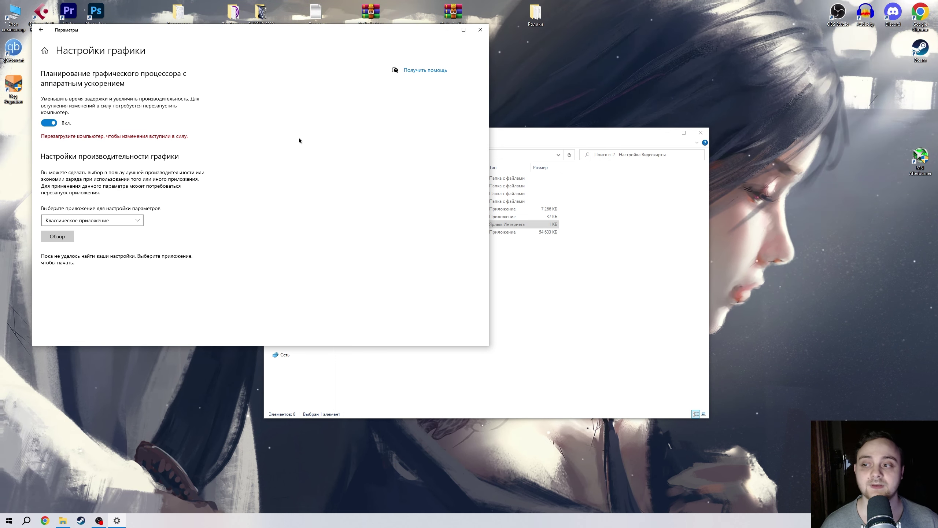
{"action": "left_click", "coordinate": [480, 29]}
Step: Launch MSI Afterburner from the desktop and open its voltage/frequency curve editor
{"action": "left_click", "coordinate": [388, 233]}
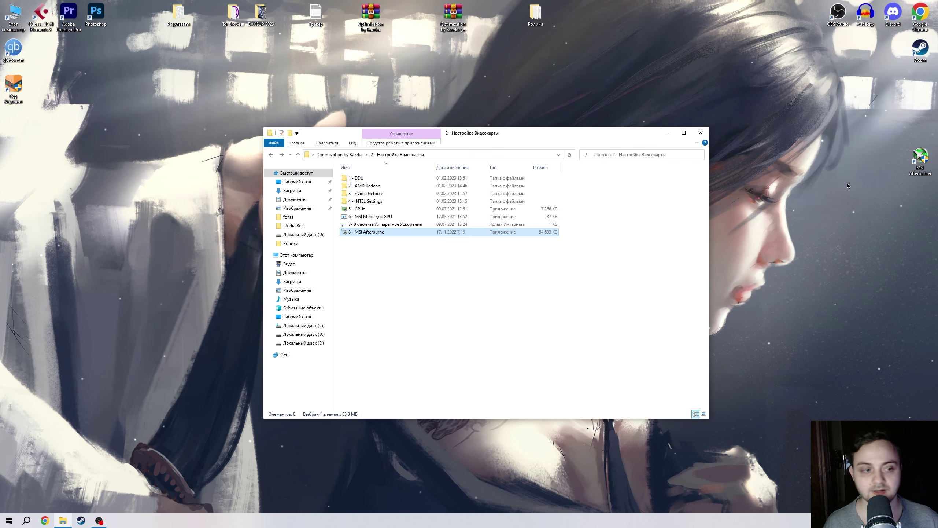
{"action": "double_click", "coordinate": [920, 158]}
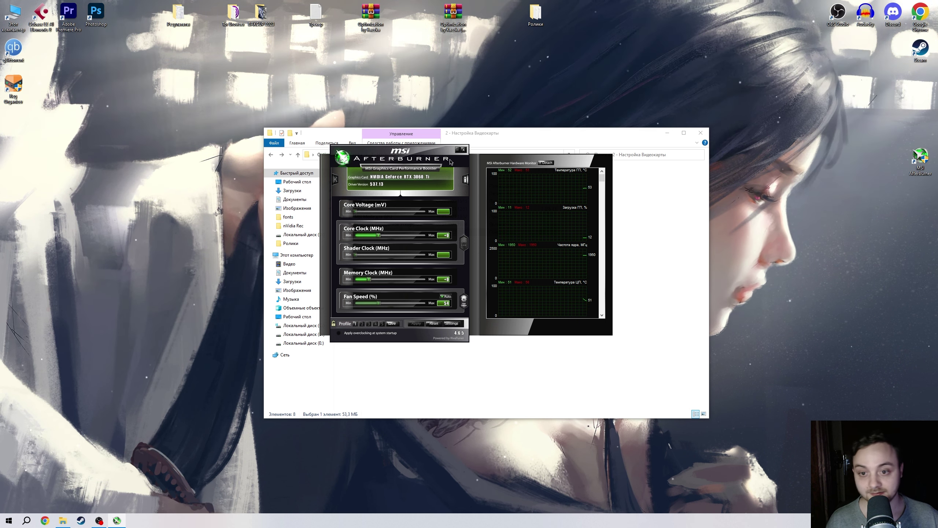
{"action": "key", "text": "ctrl+f"}
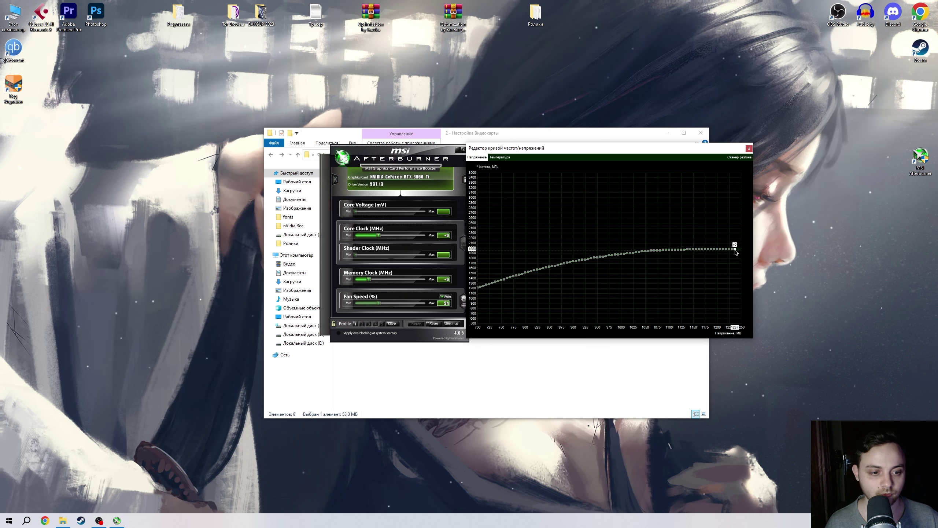
Step: Lower the whole frequency curve by about 500 MHz and raise its 950 mV point to about 1900 MHz
{"action": "left_click_drag", "start_coordinate": [735, 249], "coordinate": [734, 276]}
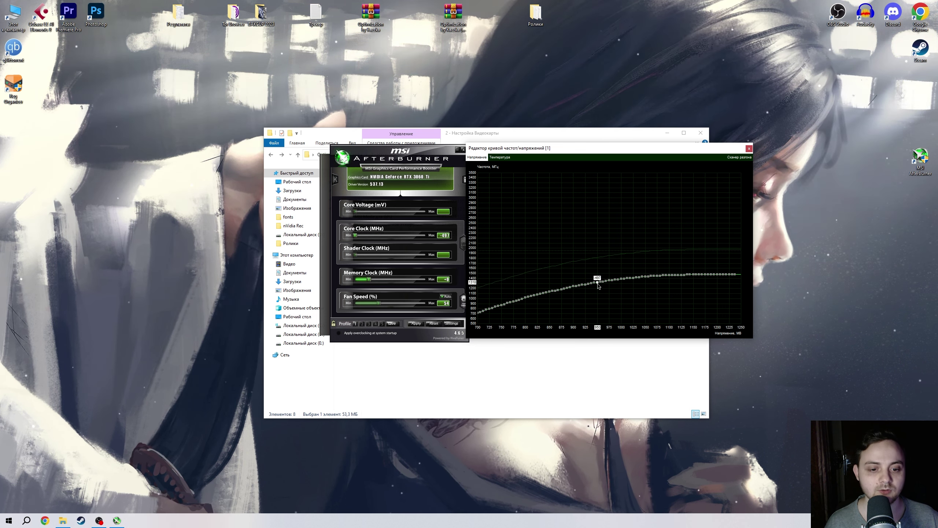
{"action": "left_click_drag", "start_coordinate": [597, 282], "coordinate": [598, 252]}
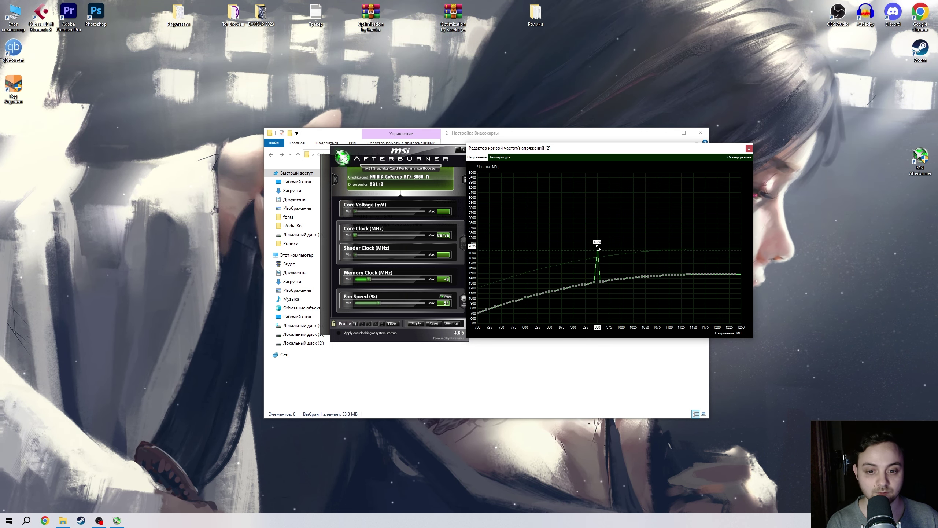
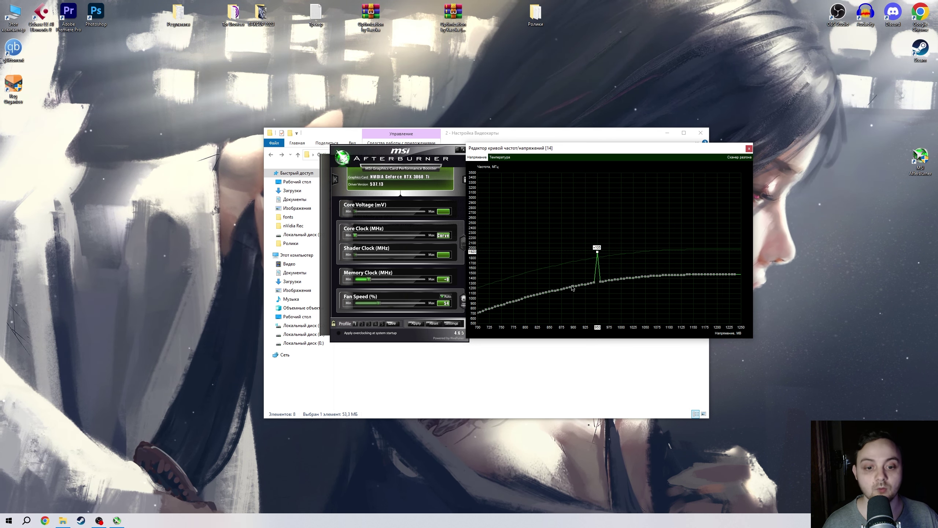
Step: Load saved profile 1, close the curve editor, and reset the overclocking settings before closing MSI Afterburner
{"action": "left_click", "coordinate": [354, 324]}
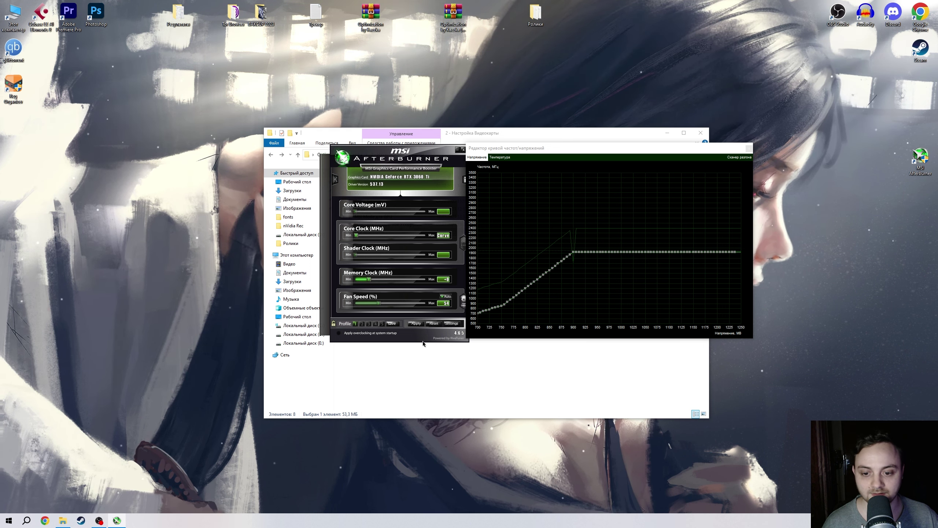
{"action": "left_click", "coordinate": [749, 149]}
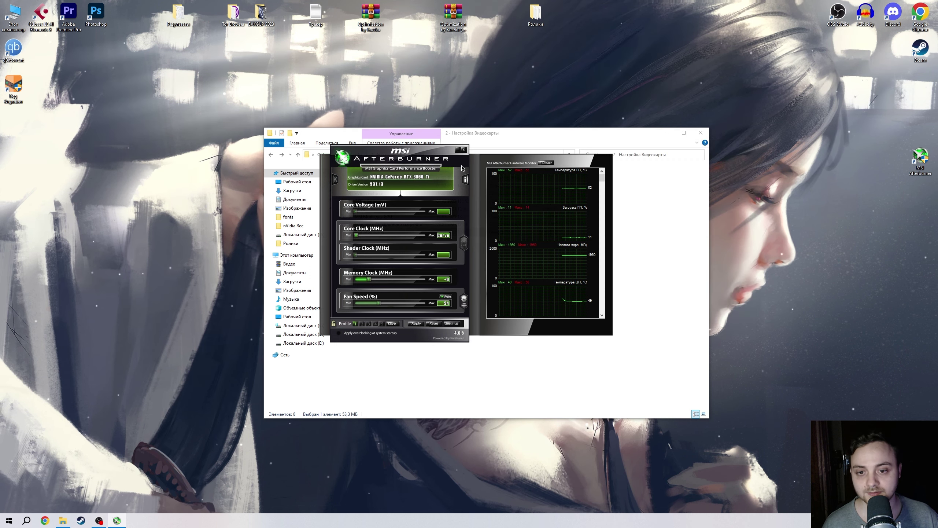
{"action": "left_click", "coordinate": [438, 323]}
{"action": "left_click", "coordinate": [464, 150]}
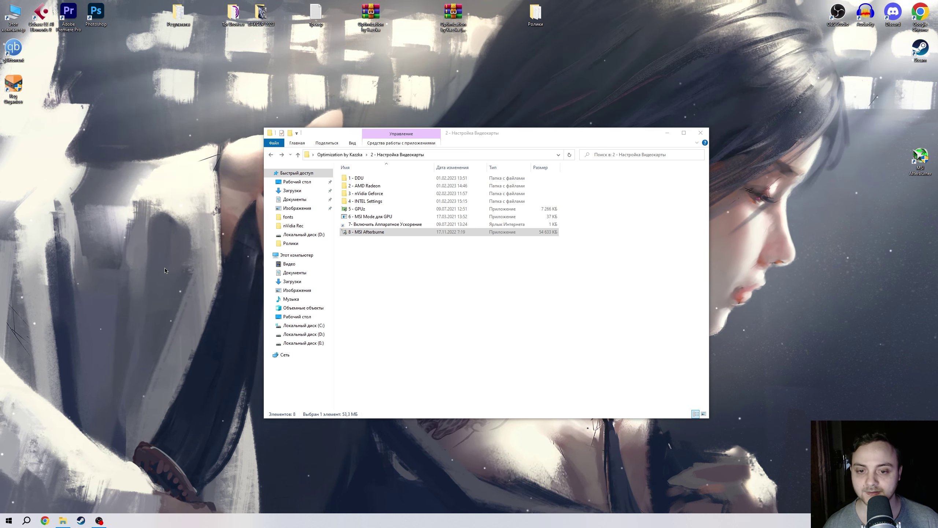
Step: Go up to the Optimization by Kazzka folder and open its 3 - Оптимизация Windows subfolder
{"action": "left_click", "coordinate": [481, 330]}
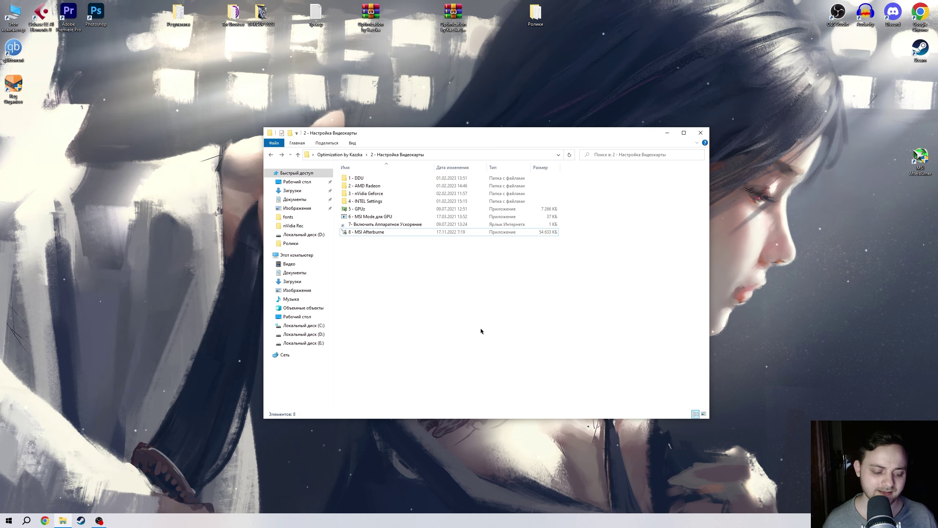
{"action": "key", "text": "alt+Up"}
{"action": "key", "text": "Down"}
{"action": "key", "text": "Down"}
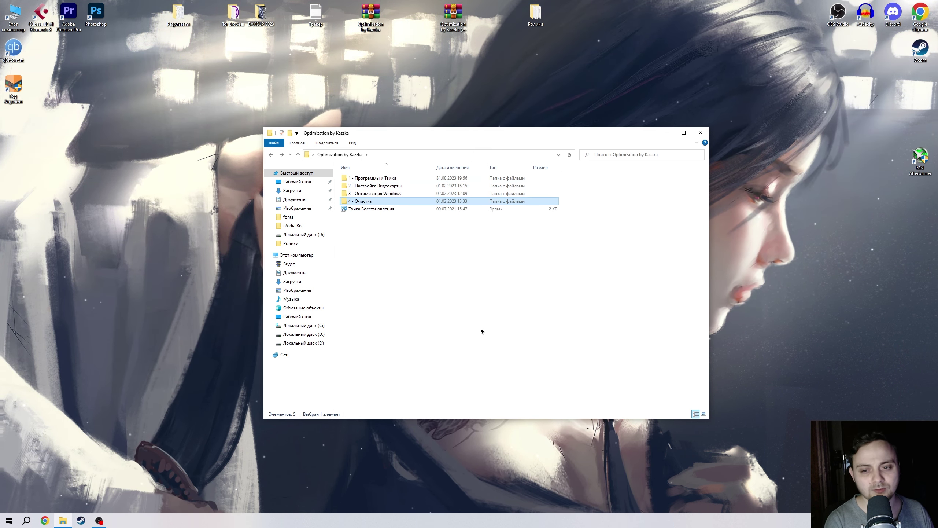
{"action": "key", "text": "Up"}
{"action": "key", "text": "Up"}
{"action": "key", "text": "Up"}
{"action": "key", "text": "Down"}
{"action": "key", "text": "Down"}
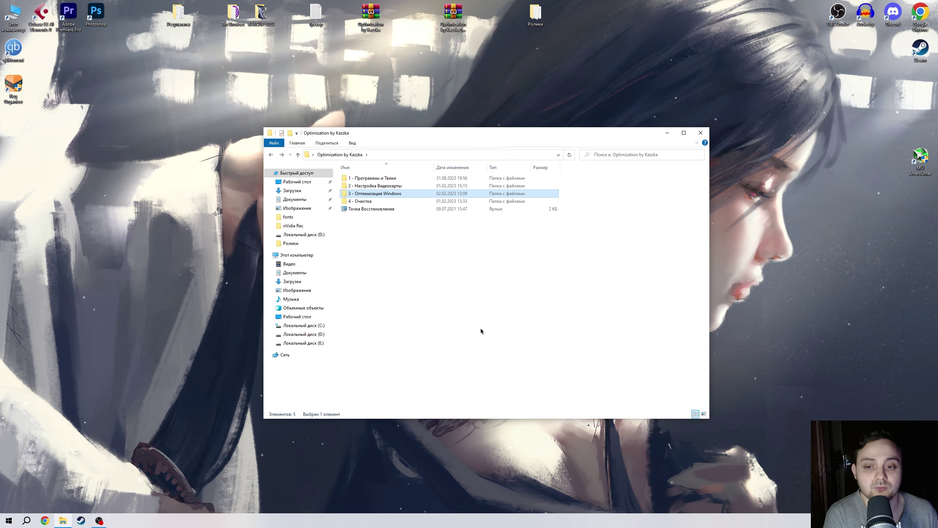
{"action": "key", "text": "Up"}
{"action": "key", "text": "Down"}
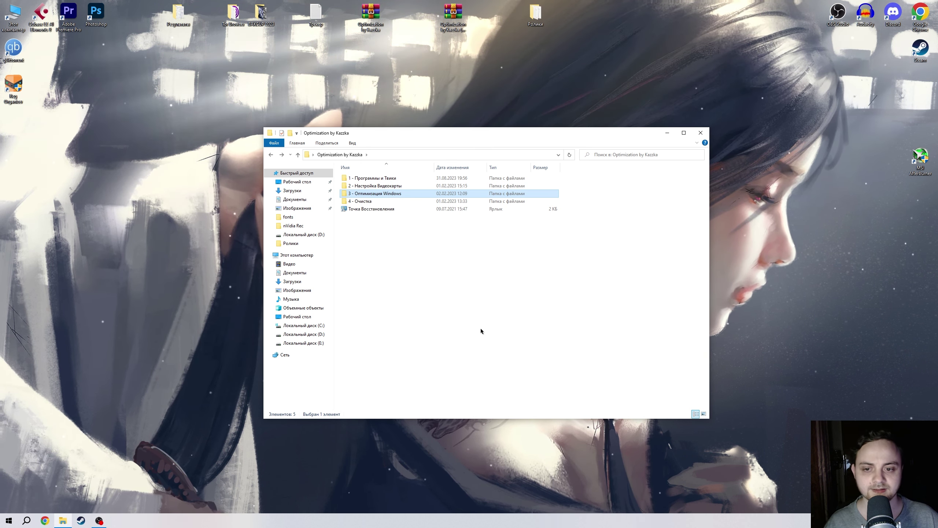
{"action": "key", "text": "Return"}
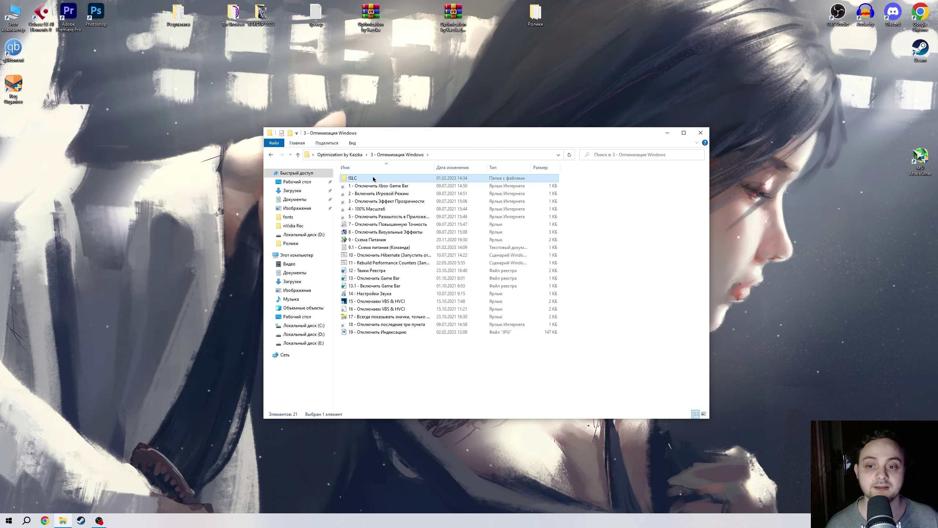
Step: Open the ISLC folder and launch Intelligent standby list cleaner
{"action": "double_click", "coordinate": [373, 179]}
{"action": "double_click", "coordinate": [384, 217]}
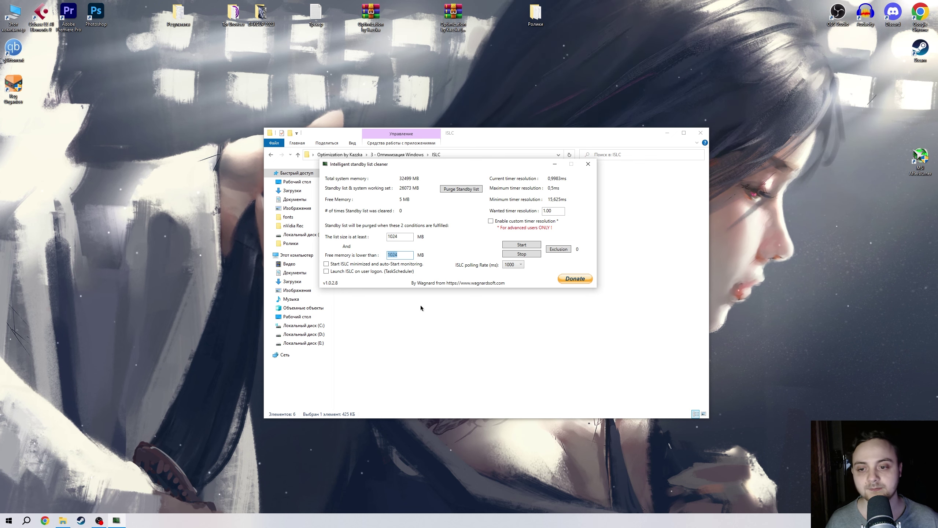
Step: Read the Значения note in the ISLC folder for the value matching each total RAM size, and close it
{"action": "left_click", "coordinate": [420, 305]}
{"action": "double_click", "coordinate": [370, 221]}
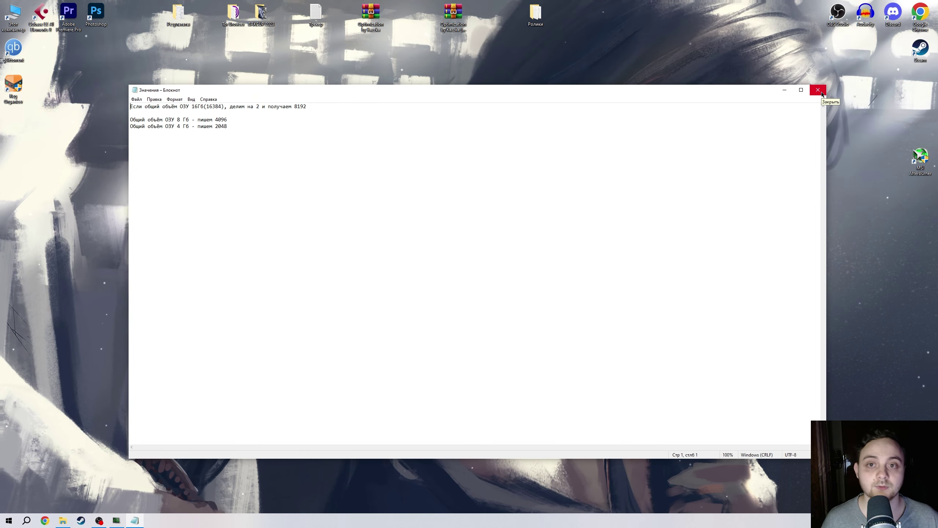
{"action": "key", "text": "Down"}
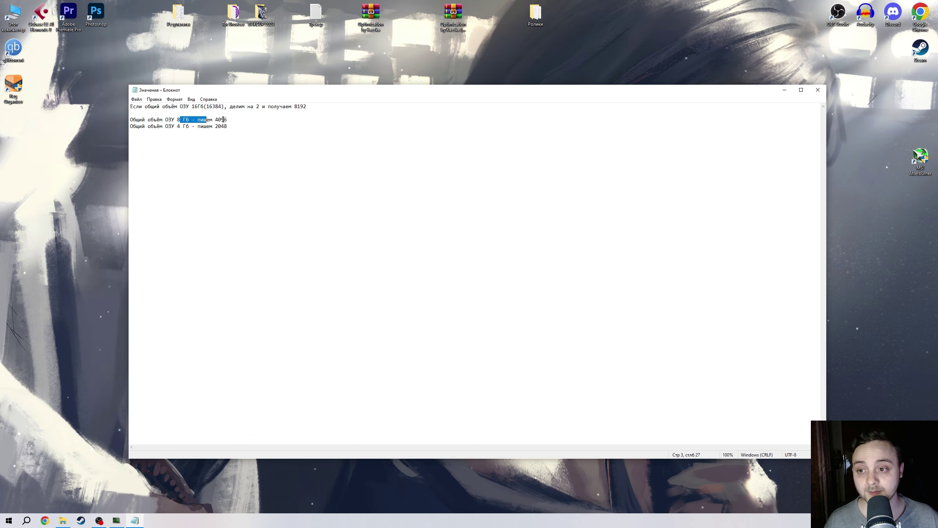
{"action": "double_click", "coordinate": [223, 119]}
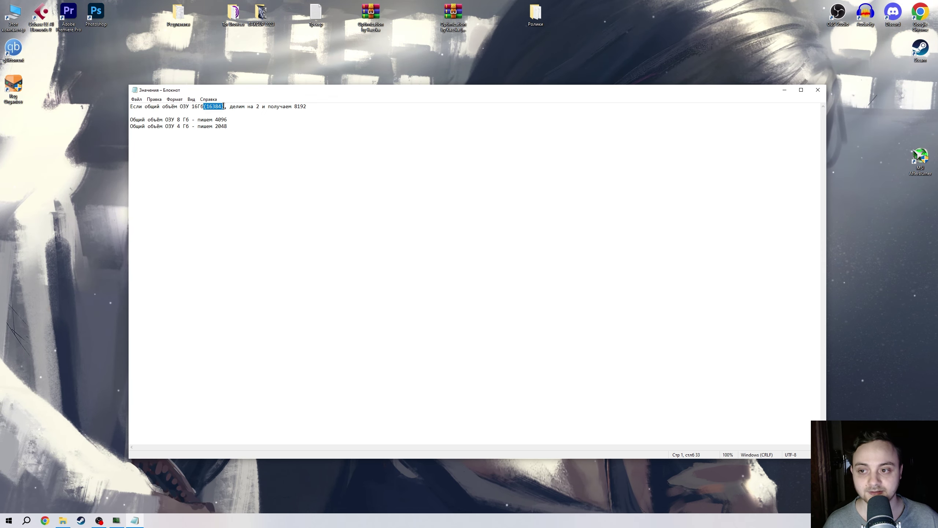
{"action": "left_click", "coordinate": [818, 90]}
Step: View the Настройка ISLC [1] image and check the installed memory size in Task Manager before closing Task Manager
{"action": "left_click", "coordinate": [376, 210]}
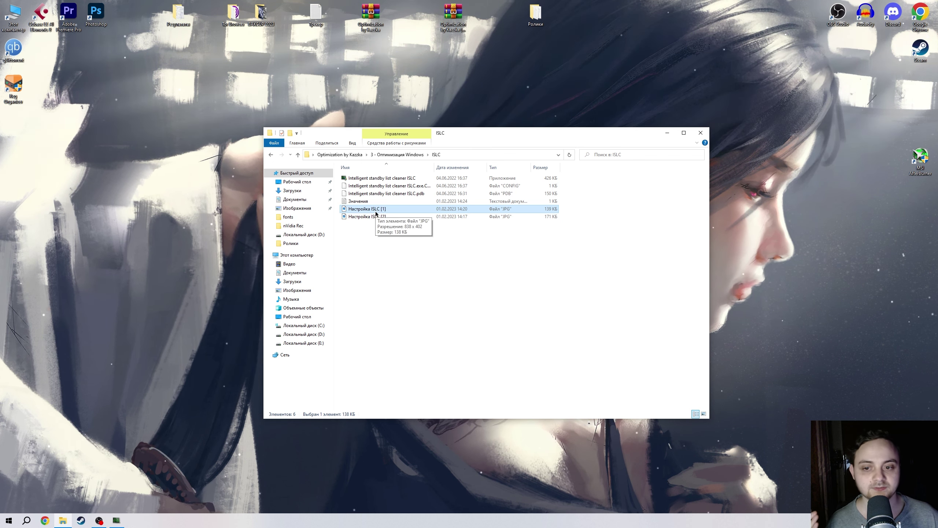
{"action": "double_click", "coordinate": [384, 209]}
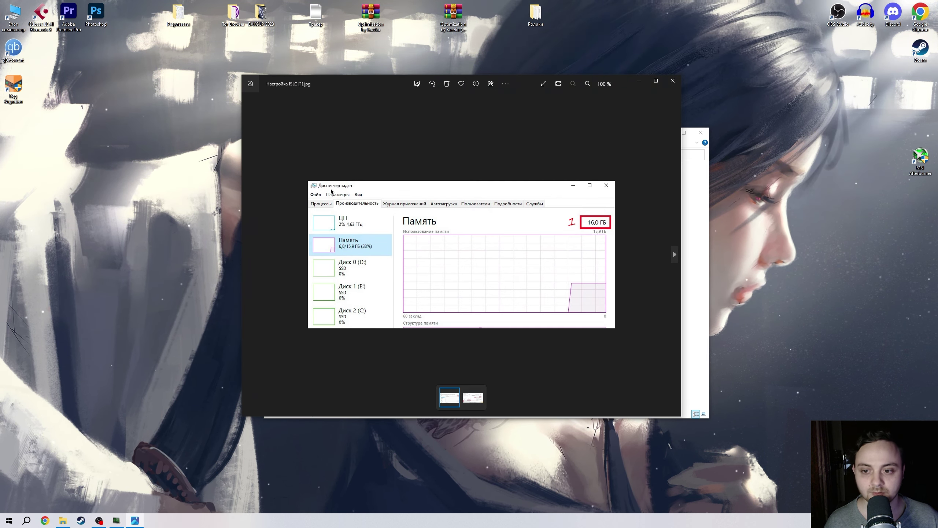
{"action": "right_click", "coordinate": [346, 520]}
{"action": "left_click", "coordinate": [370, 490]}
{"action": "left_click", "coordinate": [160, 122]}
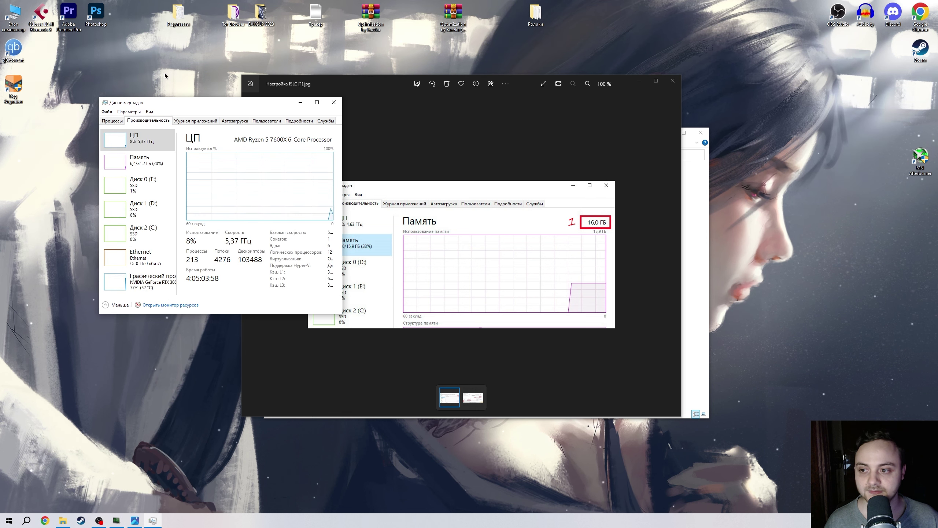
{"action": "left_click", "coordinate": [140, 160]}
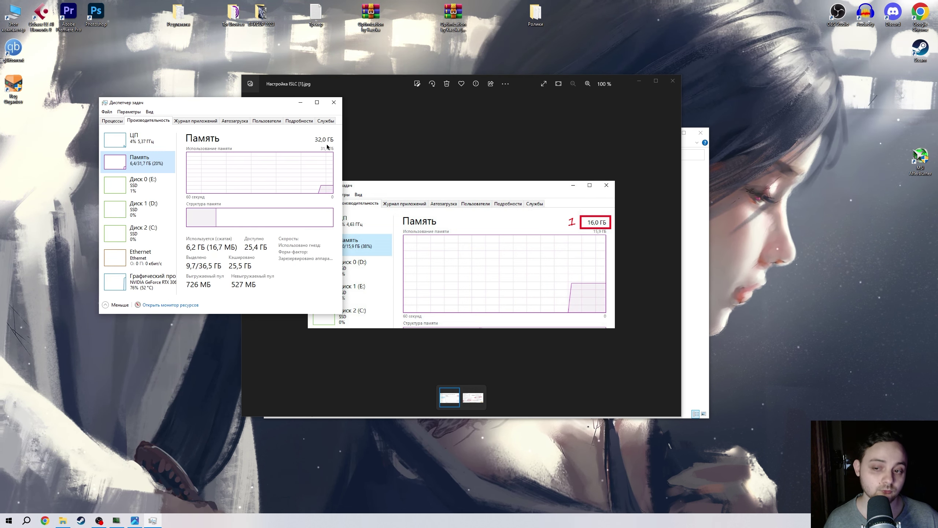
{"action": "left_click", "coordinate": [334, 102]}
Step: Examine the marked settings in the Настройка ISLC [2] image, and close the viewer
{"action": "key", "text": "Right"}
{"action": "scroll", "coordinate": [561, 247], "scroll_direction": "up", "scroll_amount": 3}
{"action": "left_click_drag", "start_coordinate": [560, 247], "coordinate": [646, 247]}
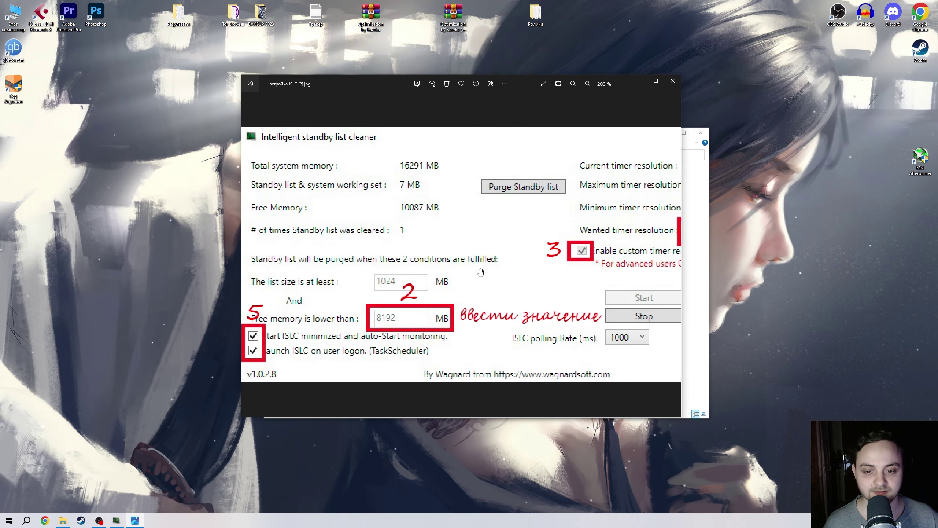
{"action": "left_click_drag", "start_coordinate": [384, 300], "coordinate": [373, 283]}
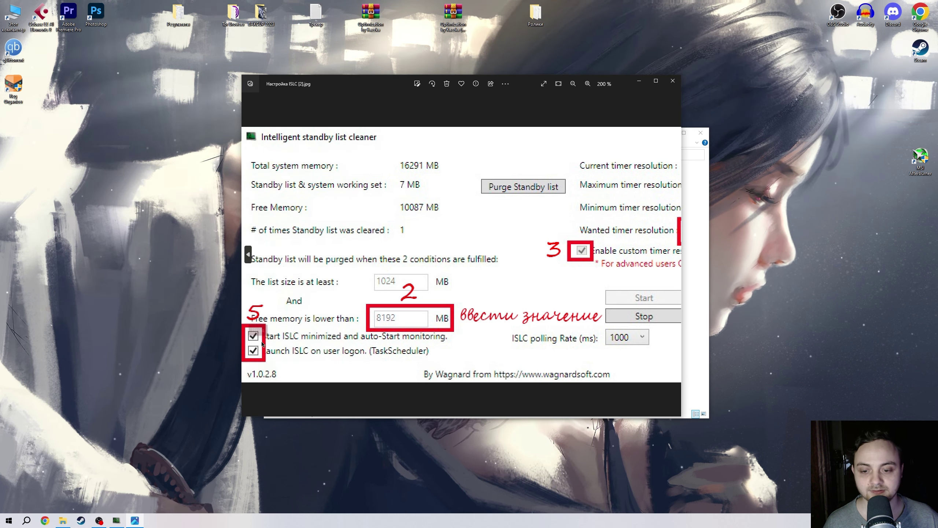
{"action": "left_click_drag", "start_coordinate": [263, 344], "coordinate": [148, 344]}
{"action": "key", "text": "Escape"}
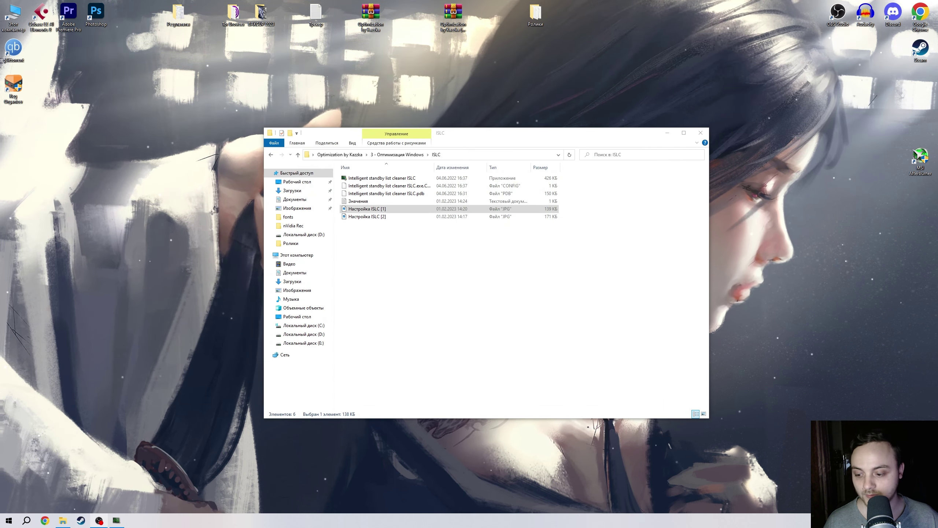
Step: Configure ISLC with an 8192 MB free memory limit, custom timer resolution 0.50, 250 ms polling, minimized auto-start and launch at logon
{"action": "left_click", "coordinate": [116, 520]}
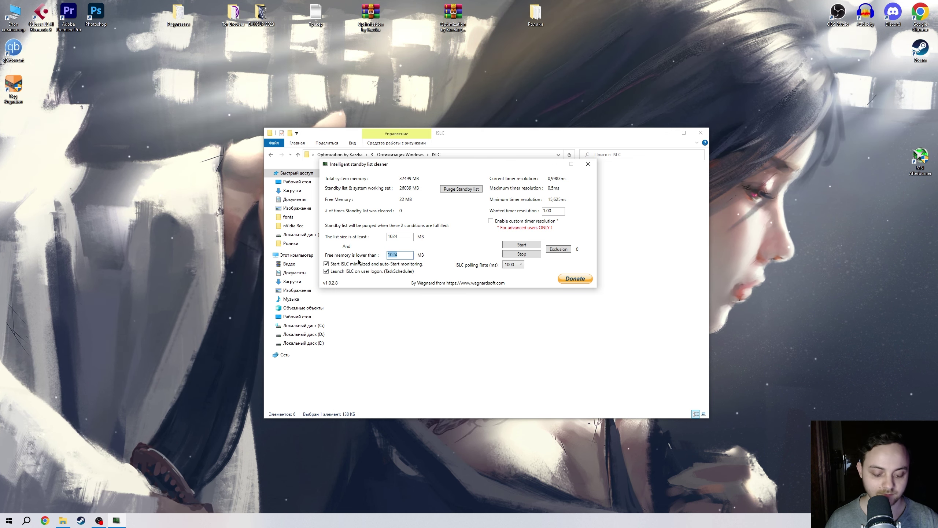
{"action": "type", "text": "8192"}
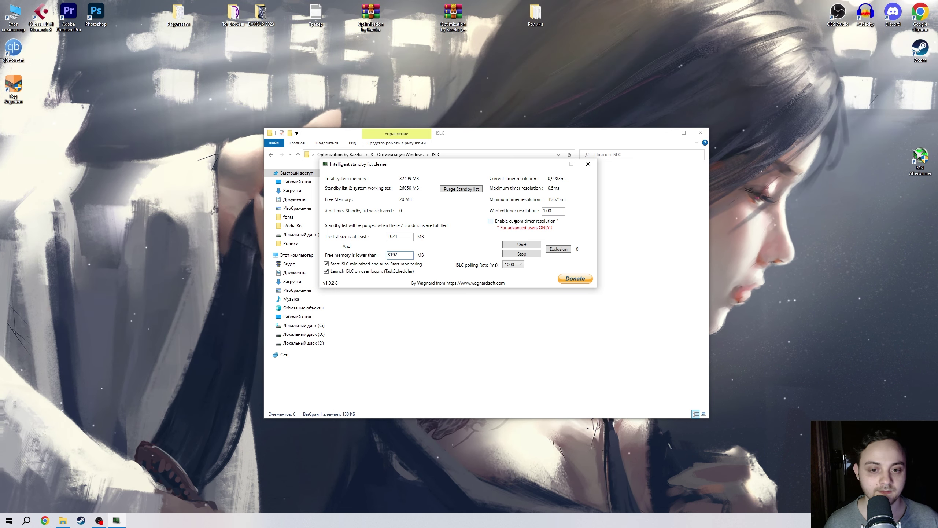
{"action": "double_click", "coordinate": [556, 209]}
{"action": "type", "text": "0.50"}
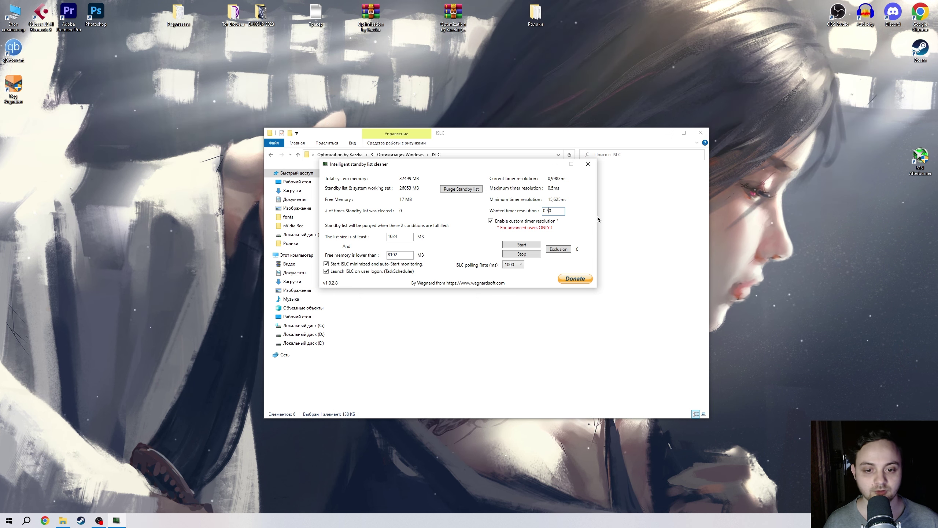
{"action": "left_click", "coordinate": [511, 264]}
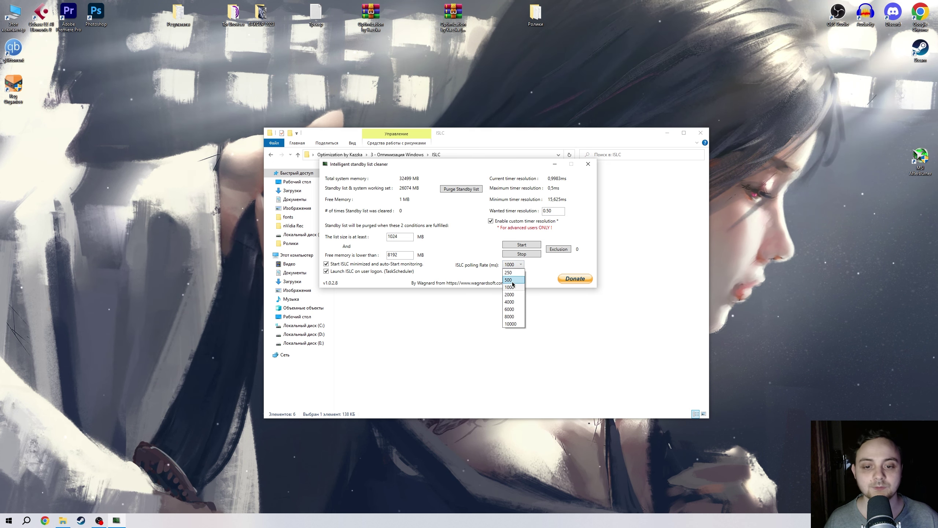
{"action": "left_click", "coordinate": [509, 271]}
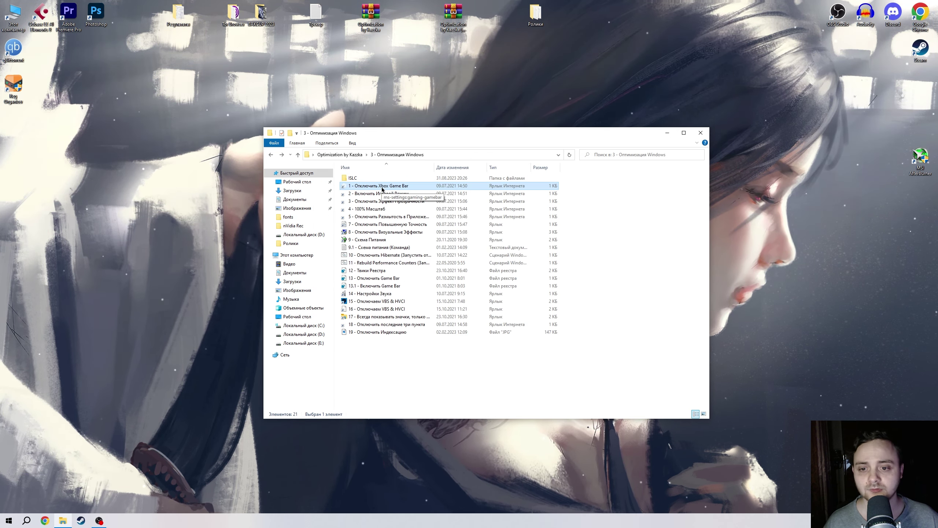
Step: Open the Xbox Game Bar and Game Mode settings from the folder's shortcuts in turn, closing each after checking it
{"action": "double_click", "coordinate": [382, 186]}
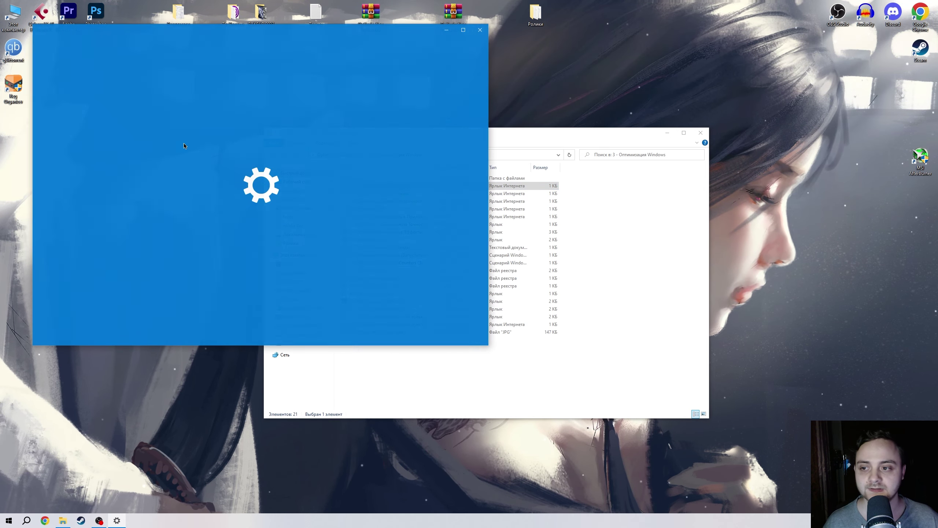
{"action": "left_click", "coordinate": [480, 29]}
{"action": "double_click", "coordinate": [398, 192]}
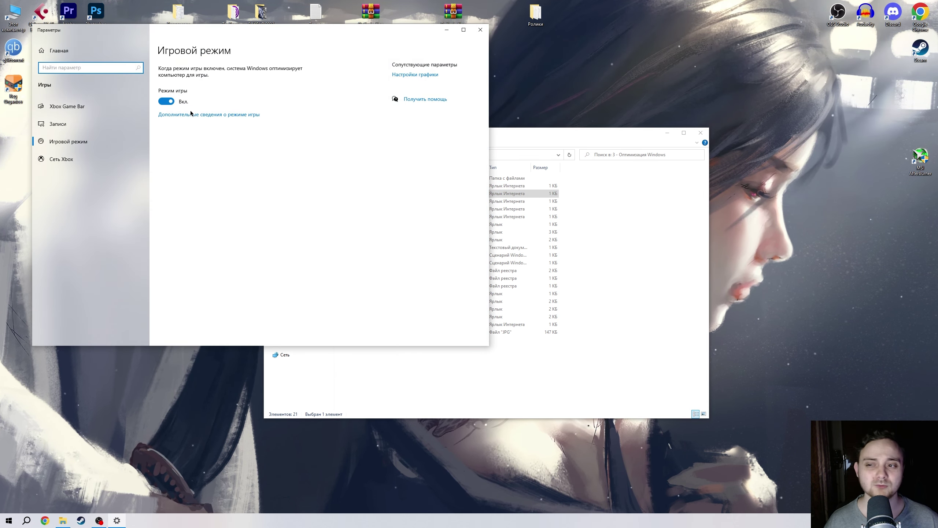
{"action": "left_click", "coordinate": [480, 29]}
Step: Check the display scaling choices and the setting that lets Windows fix blurry apps, closing each settings window
{"action": "double_click", "coordinate": [398, 209]}
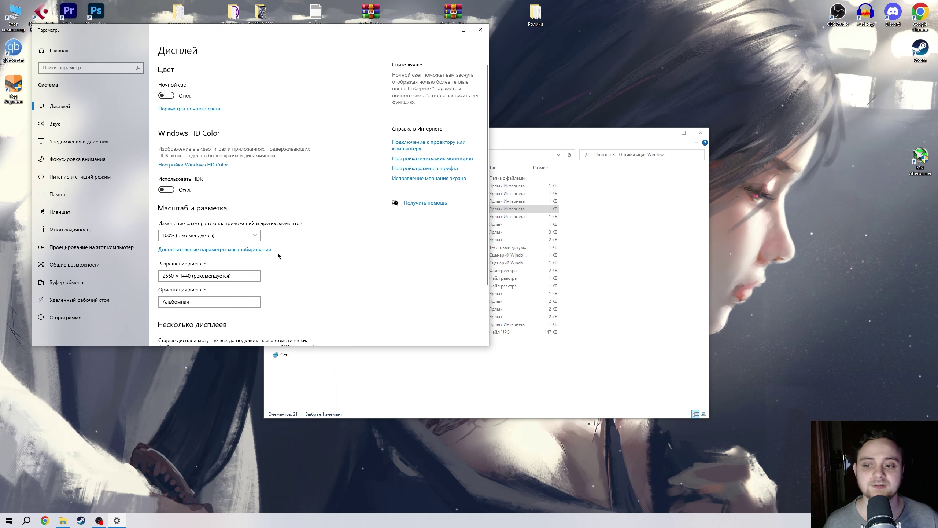
{"action": "scroll", "coordinate": [284, 254], "scroll_direction": "down", "scroll_amount": 2}
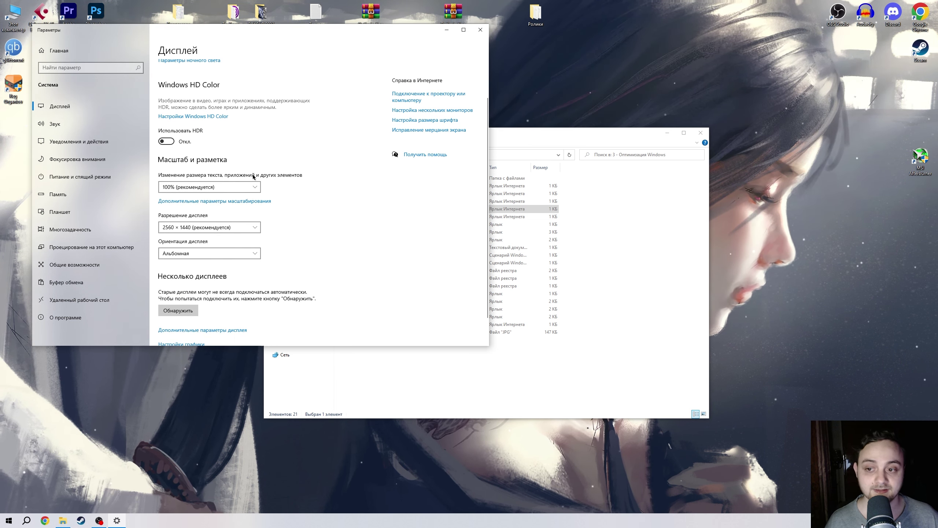
{"action": "left_click", "coordinate": [234, 189]}
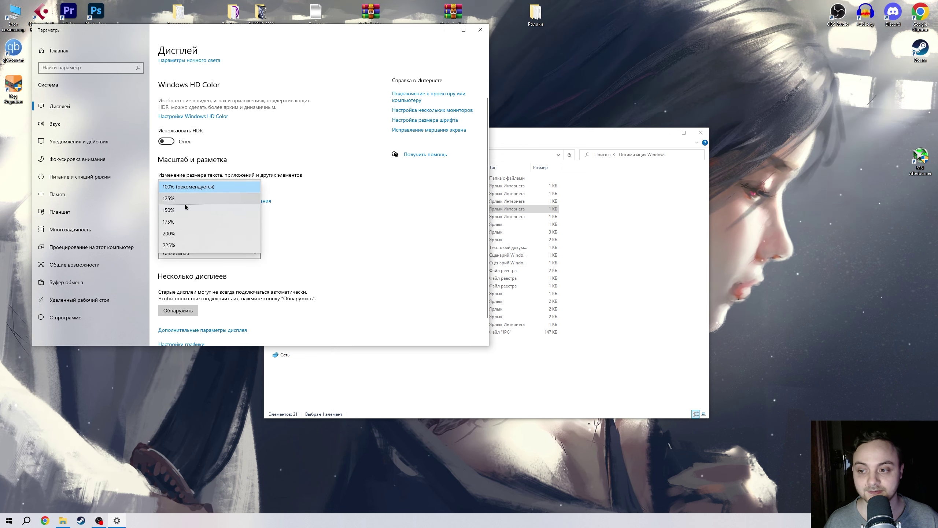
{"action": "left_click", "coordinate": [365, 203]}
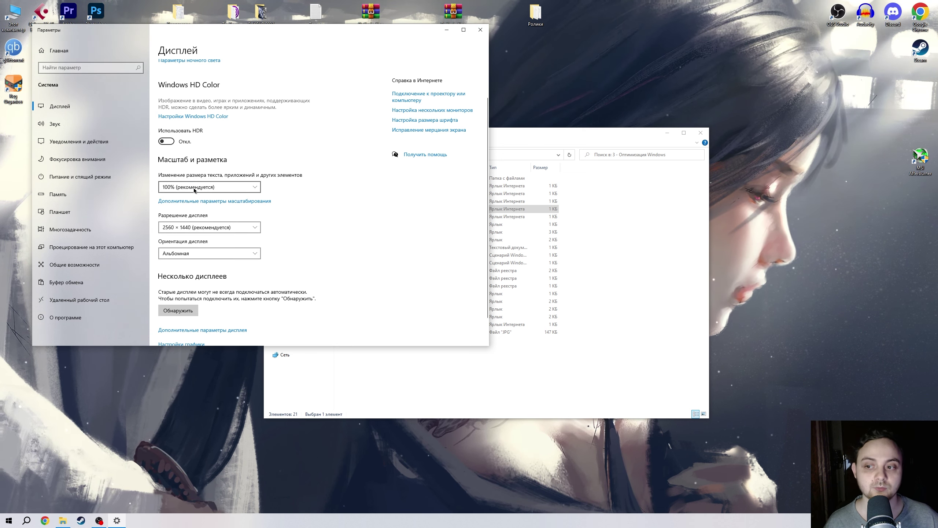
{"action": "left_click", "coordinate": [194, 189]}
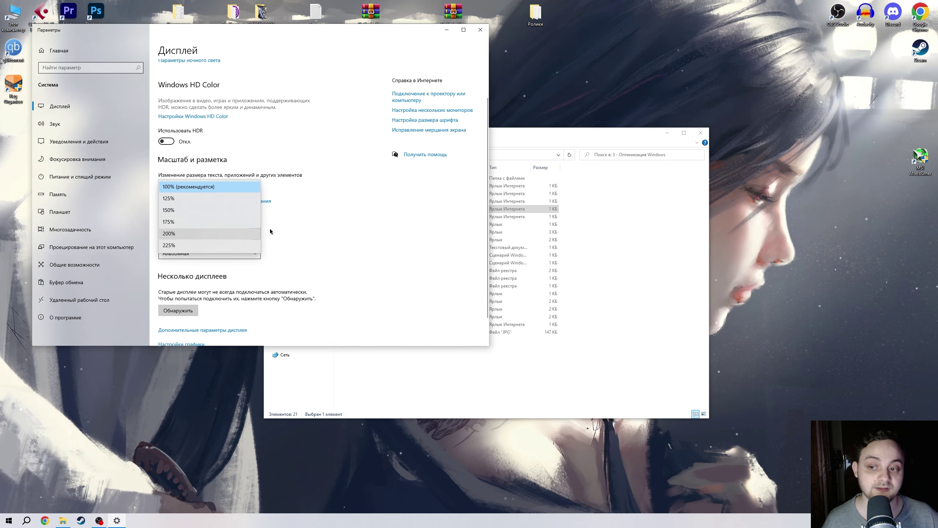
{"action": "left_click", "coordinate": [397, 224]}
{"action": "left_click", "coordinate": [480, 30]}
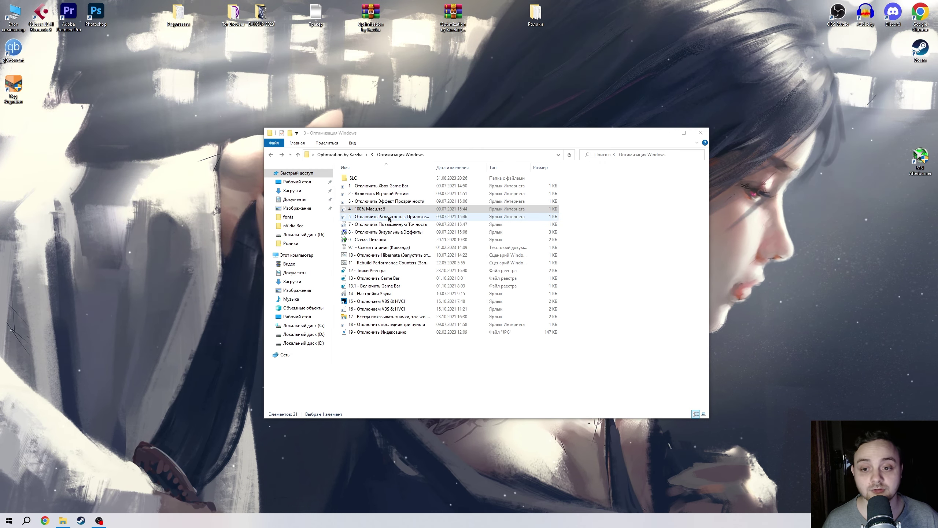
{"action": "double_click", "coordinate": [384, 217]}
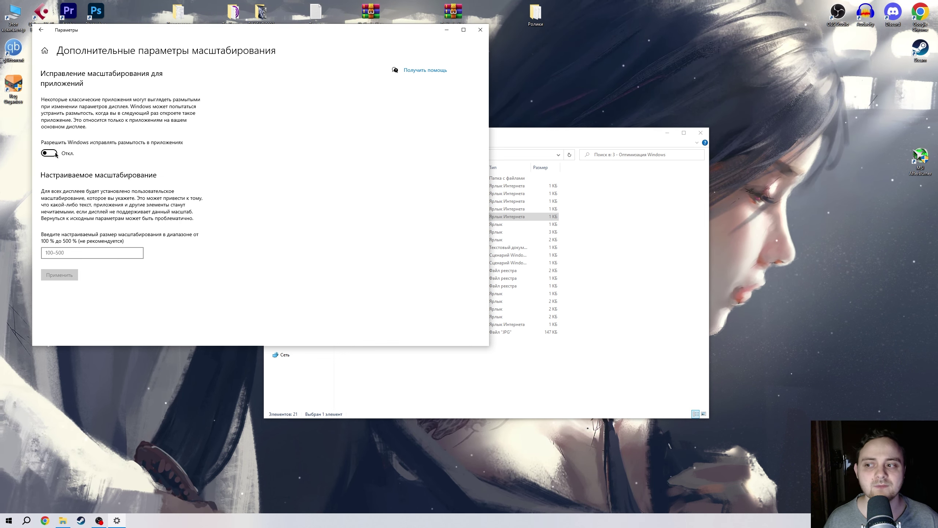
{"action": "left_click", "coordinate": [480, 29]}
Step: Turn off enhanced pointer precision in the mouse properties and confirm the dialog
{"action": "double_click", "coordinate": [385, 224]}
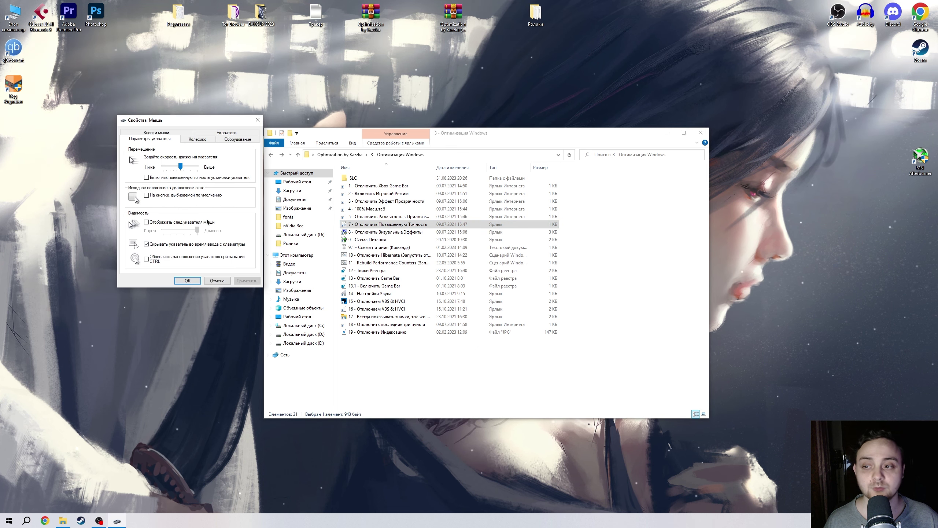
{"action": "left_click", "coordinate": [147, 178]}
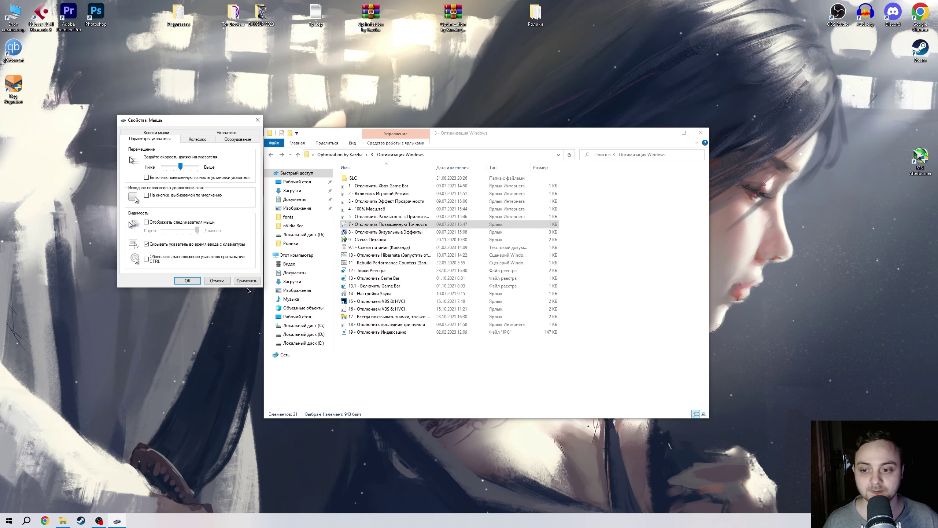
{"action": "left_click", "coordinate": [187, 280]}
{"action": "right_click", "coordinate": [167, 163]}
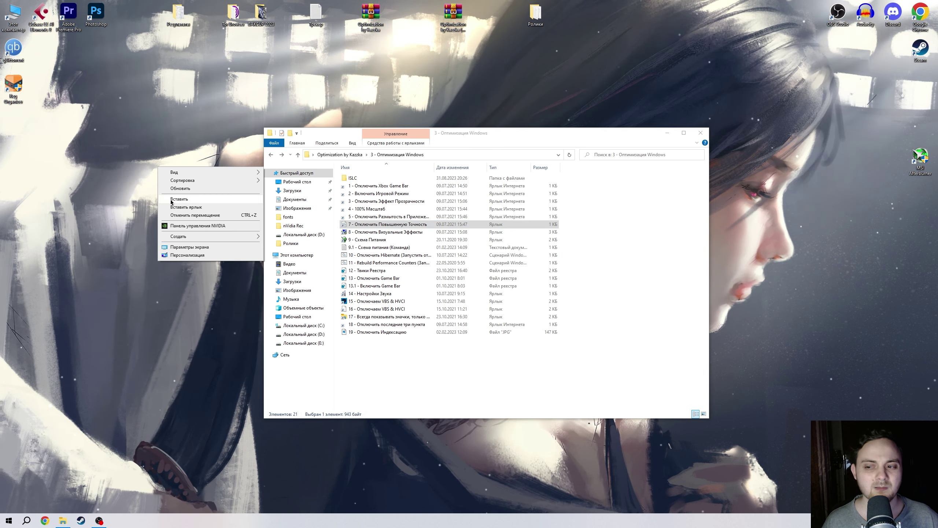
{"action": "left_click", "coordinate": [178, 200]}
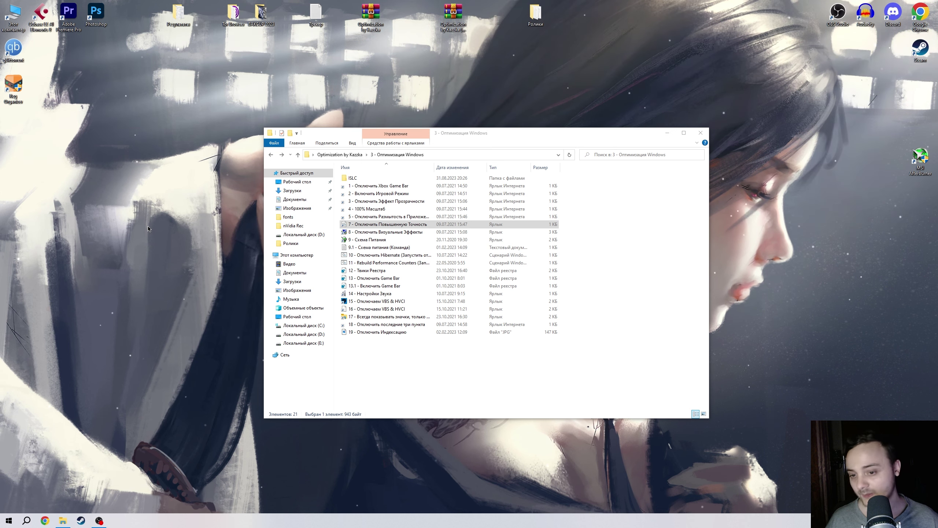
Step: Try custom visual effects, first font smoothing alone and then the defaults without thumbnails, window shadows, fading and sliding effects, and cancel the performance options
{"action": "double_click", "coordinate": [379, 232]}
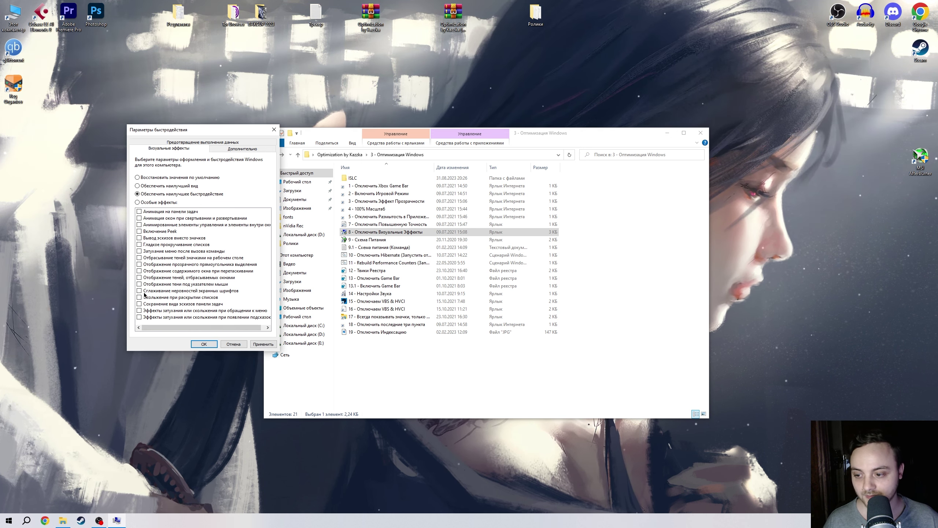
{"action": "left_click", "coordinate": [139, 291]}
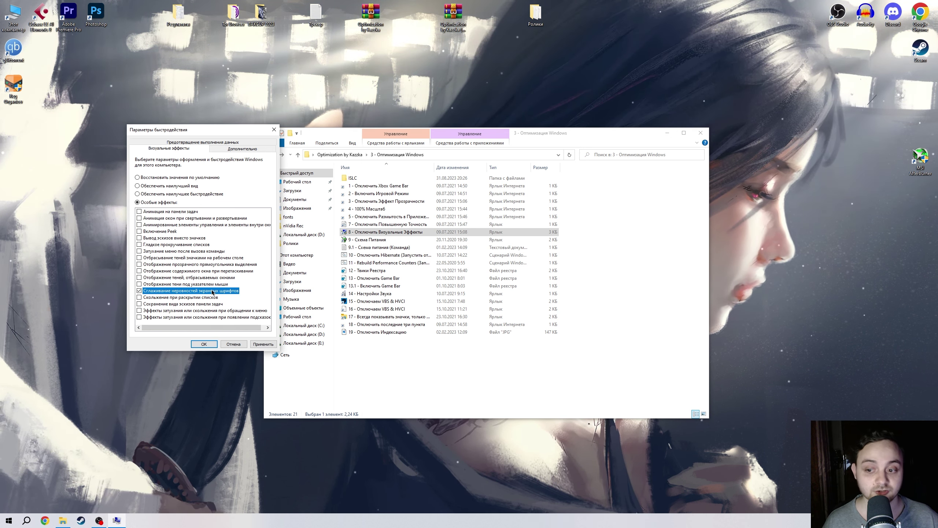
{"action": "left_click", "coordinate": [163, 178]}
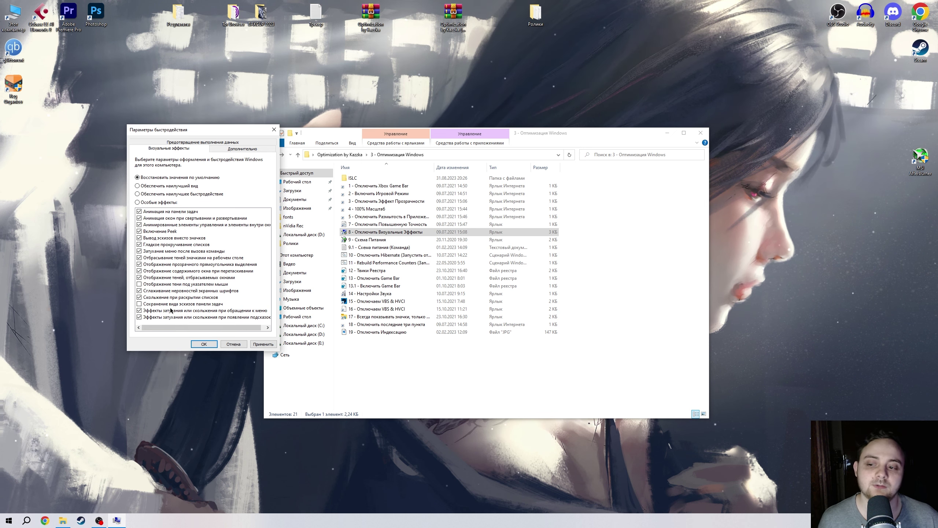
{"action": "left_click", "coordinate": [172, 237]}
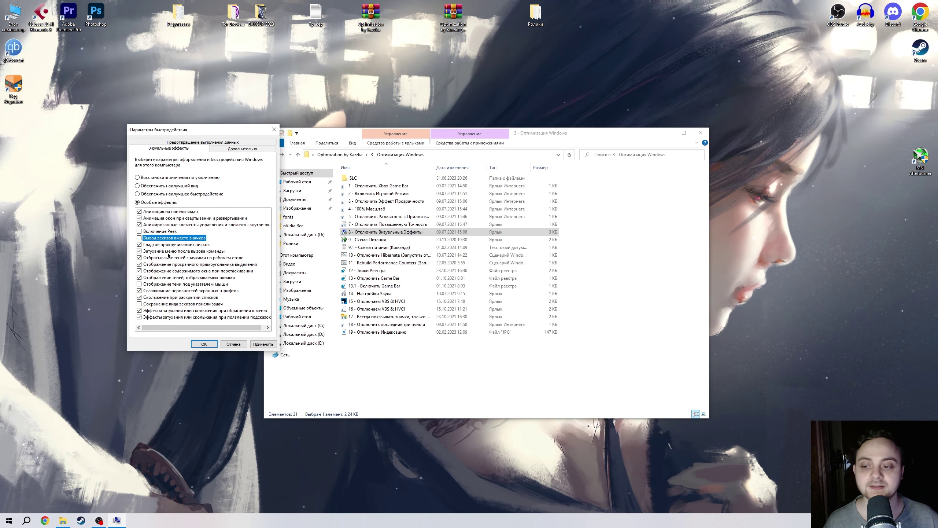
{"action": "left_click", "coordinate": [167, 311]}
{"action": "left_click", "coordinate": [168, 317]}
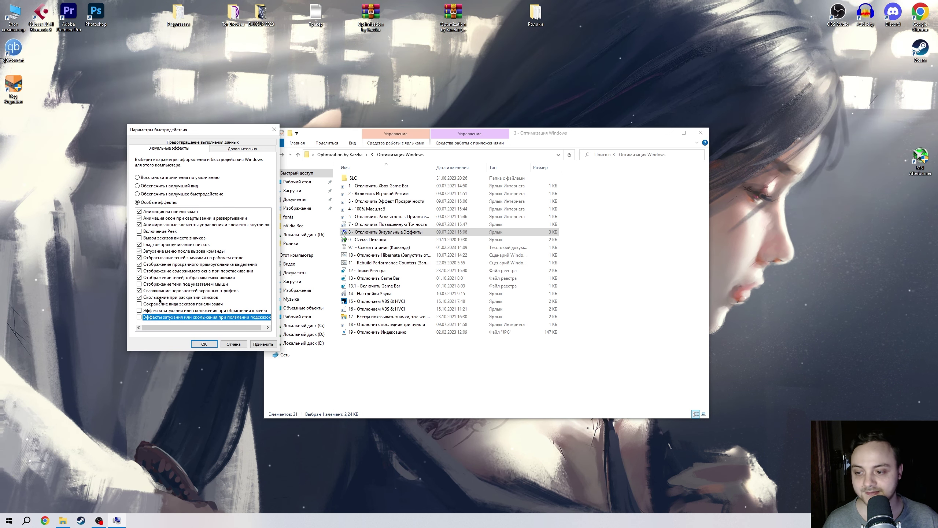
{"action": "left_click", "coordinate": [160, 297]}
{"action": "left_click", "coordinate": [207, 277]}
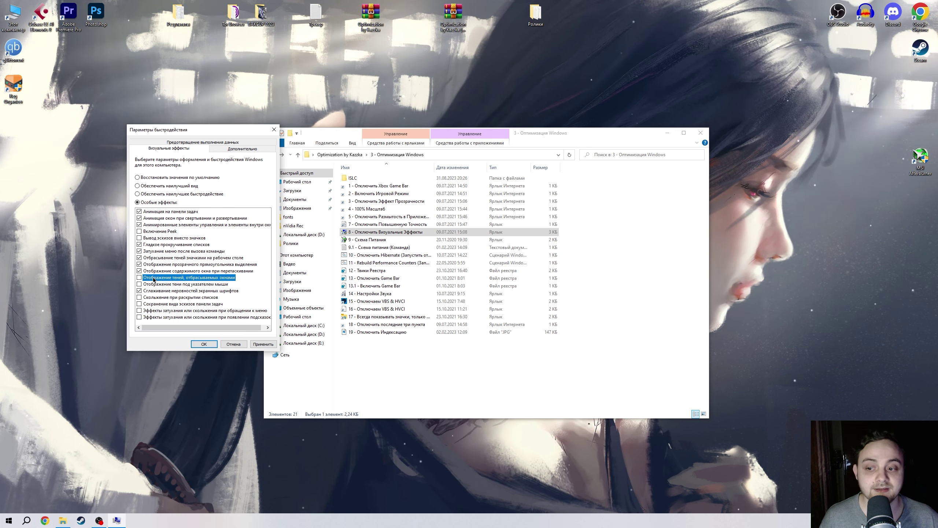
{"action": "left_click", "coordinate": [148, 218]}
{"action": "left_click", "coordinate": [234, 345]}
Step: Open the power options from the folder's power plan shortcut, show the additional plans and close the window
{"action": "double_click", "coordinate": [368, 240]}
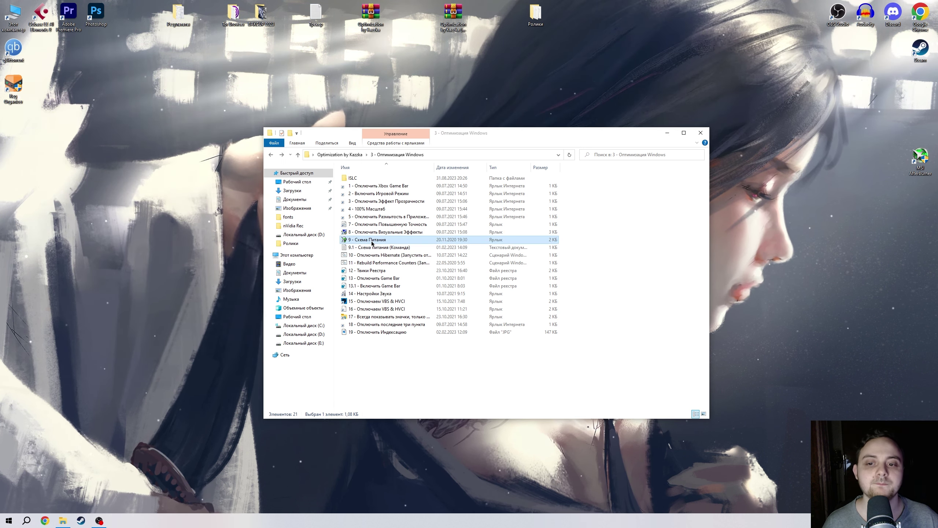
{"action": "left_click", "coordinate": [388, 280]}
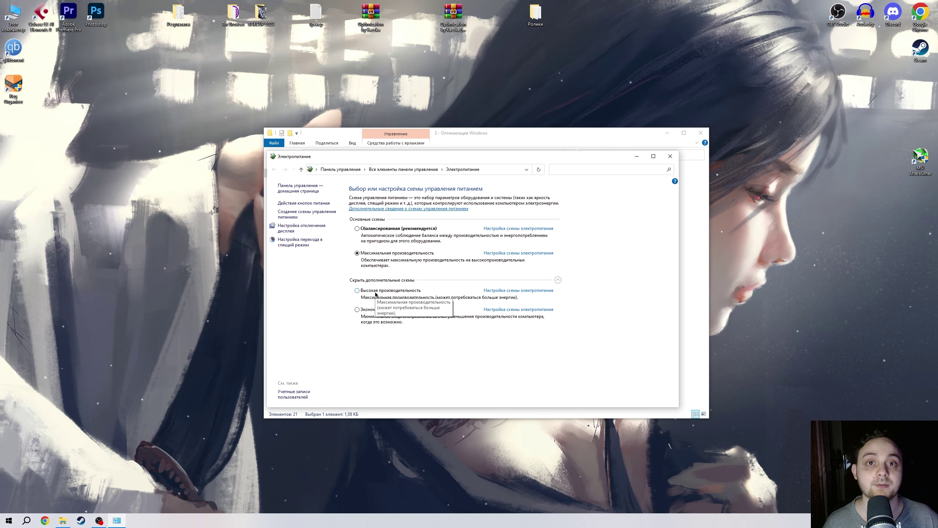
{"action": "left_click", "coordinate": [670, 156]}
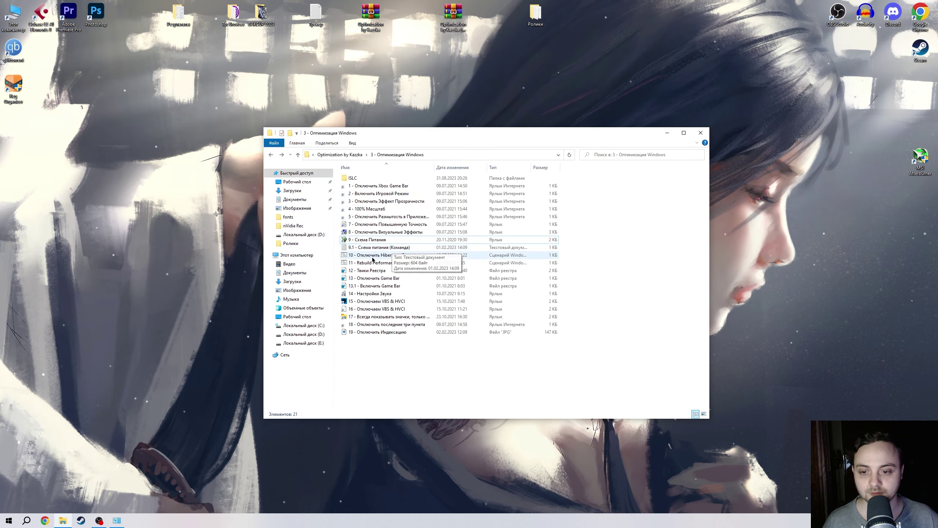
Step: Highlight the powercfg duplicatescheme command in the power plan command file, and recheck the additional plans in the power options before closing them
{"action": "left_click", "coordinate": [372, 247]}
{"action": "double_click", "coordinate": [372, 247]}
{"action": "left_click_drag", "start_coordinate": [342, 106], "coordinate": [184, 106]}
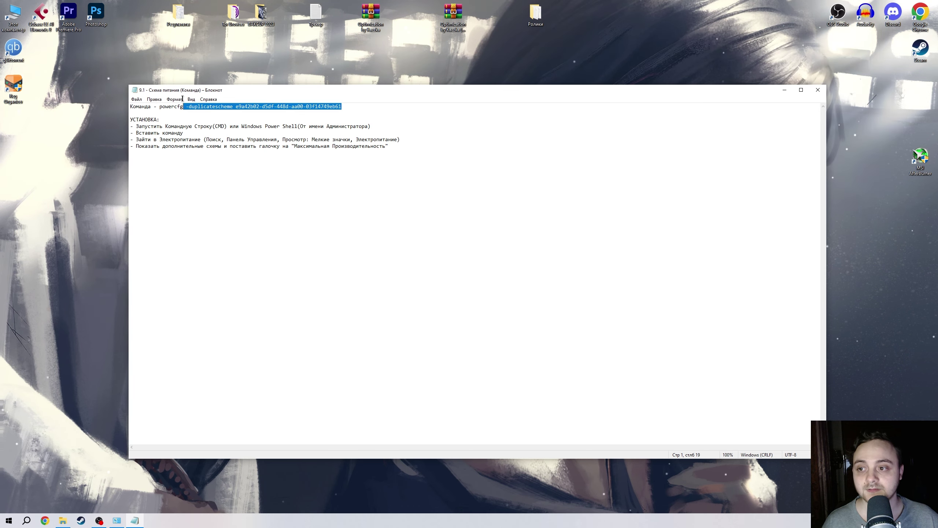
{"action": "right_click", "coordinate": [8, 520]}
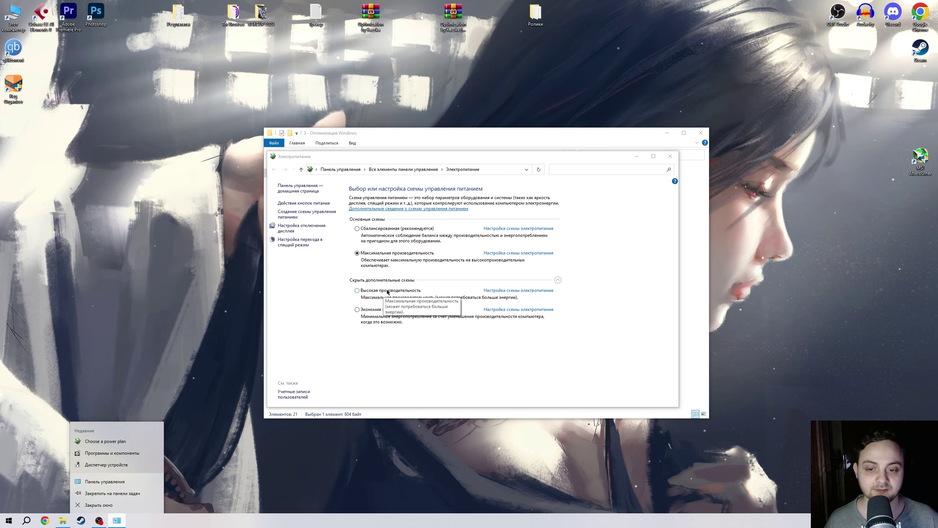
{"action": "left_click", "coordinate": [397, 279]}
{"action": "key", "text": "alt+F4"}
Step: Open the script that disables hibernation for editing, examine its commands and close it
{"action": "left_click", "coordinate": [388, 255]}
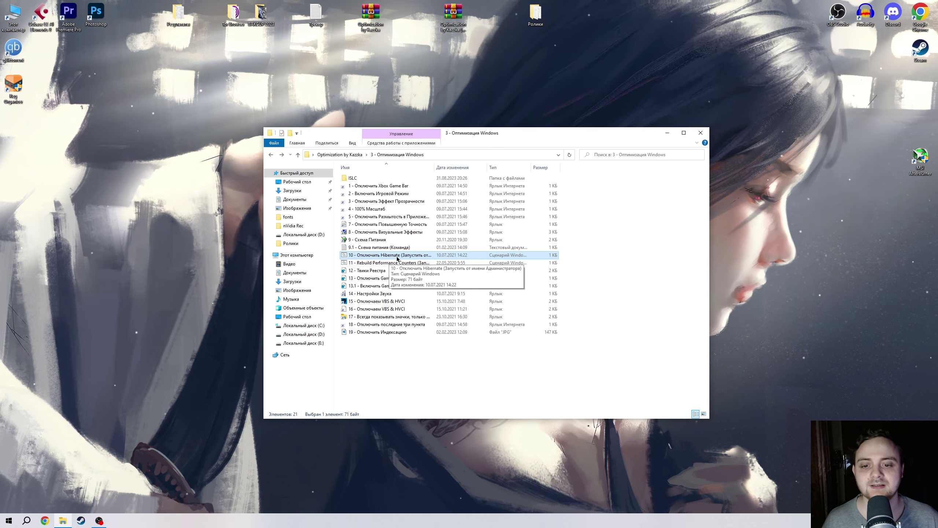
{"action": "right_click", "coordinate": [397, 258]}
{"action": "left_click", "coordinate": [441, 272]}
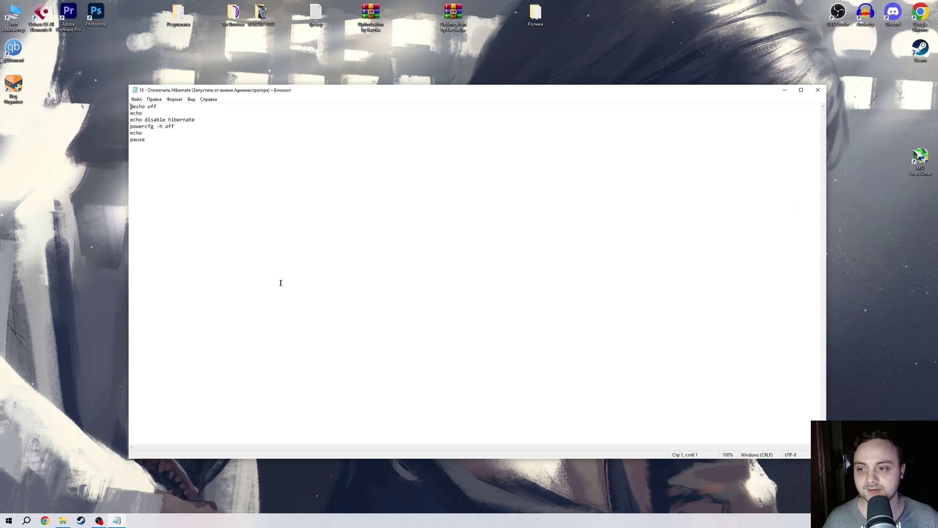
{"action": "double_click", "coordinate": [177, 120]}
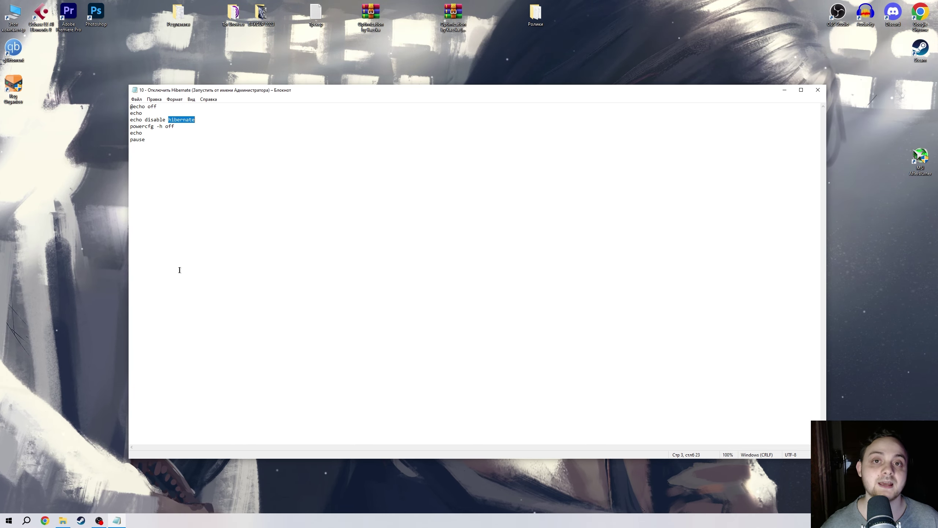
{"action": "left_click", "coordinate": [818, 90]}
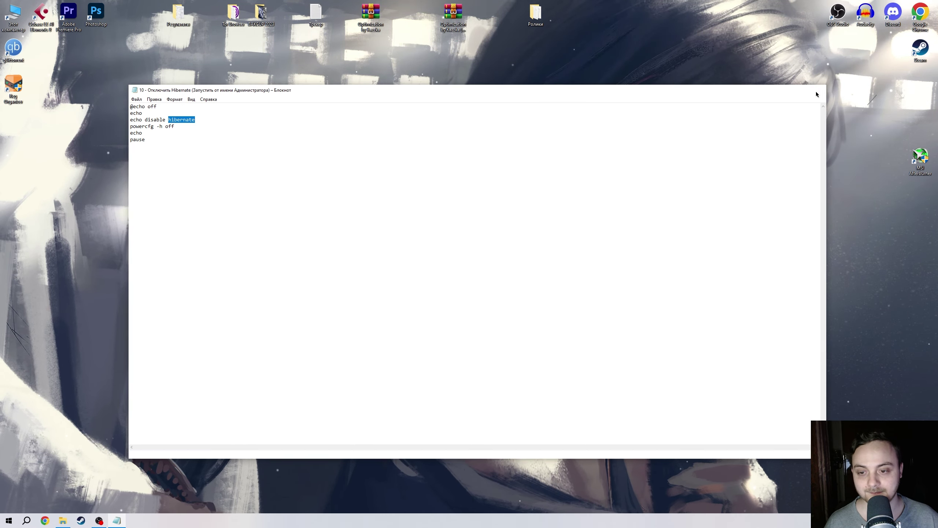
Step: Open the Rebuild Performance Counters script for editing, read its commands and close it
{"action": "right_click", "coordinate": [394, 265]}
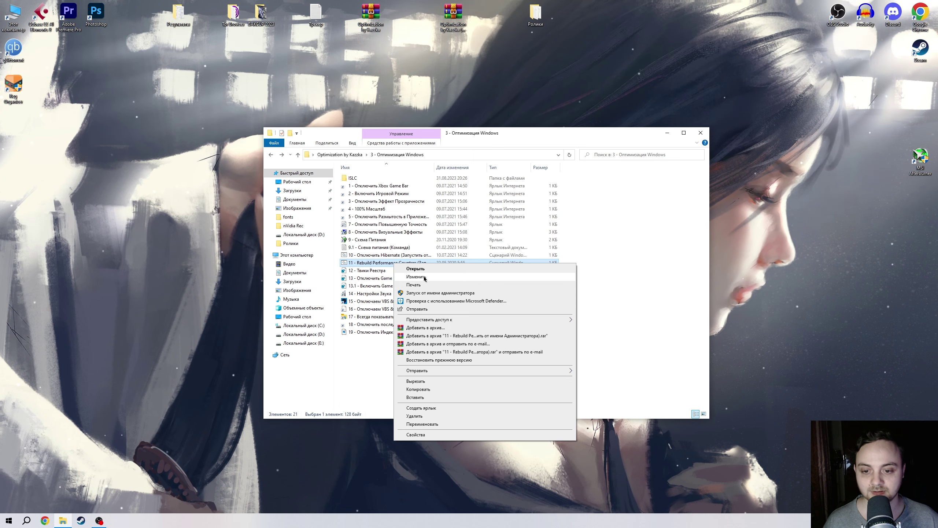
{"action": "left_click", "coordinate": [425, 277]}
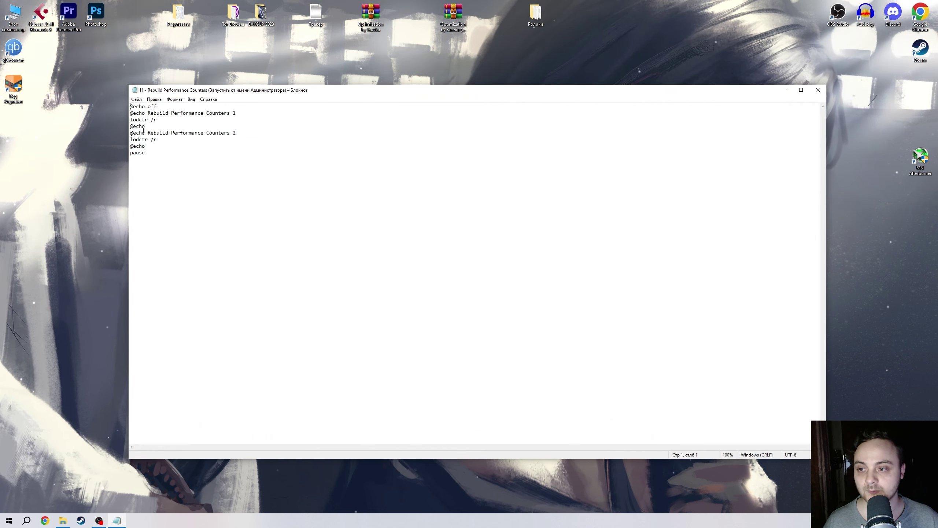
{"action": "left_click", "coordinate": [818, 91]}
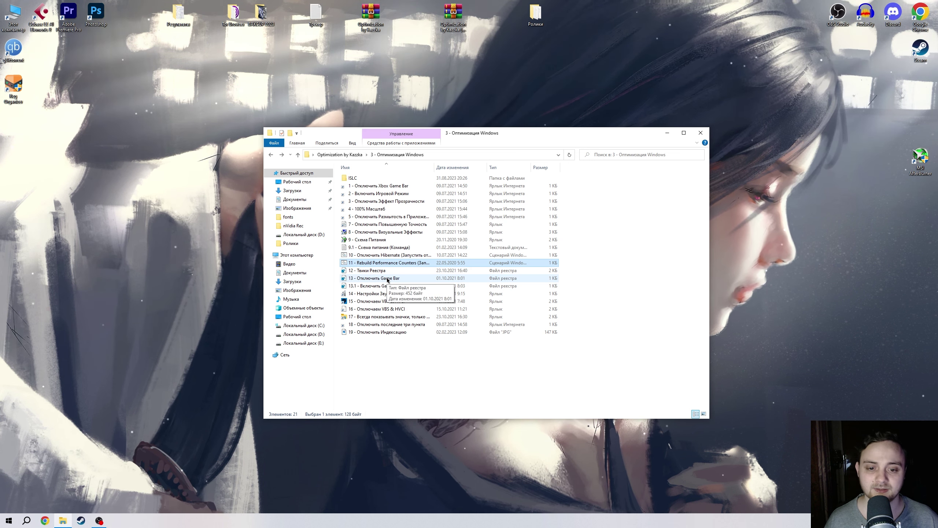
{"action": "right_click", "coordinate": [217, 183]}
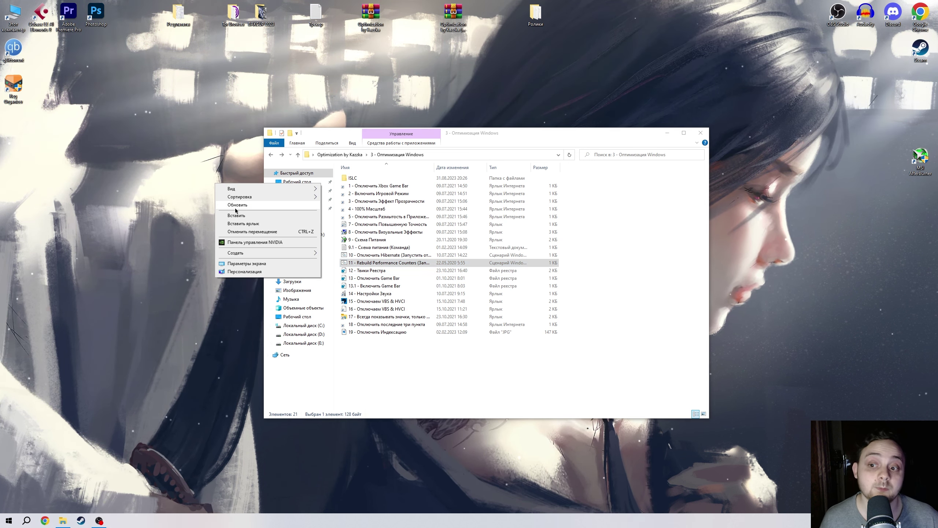
{"action": "left_click", "coordinate": [234, 209]}
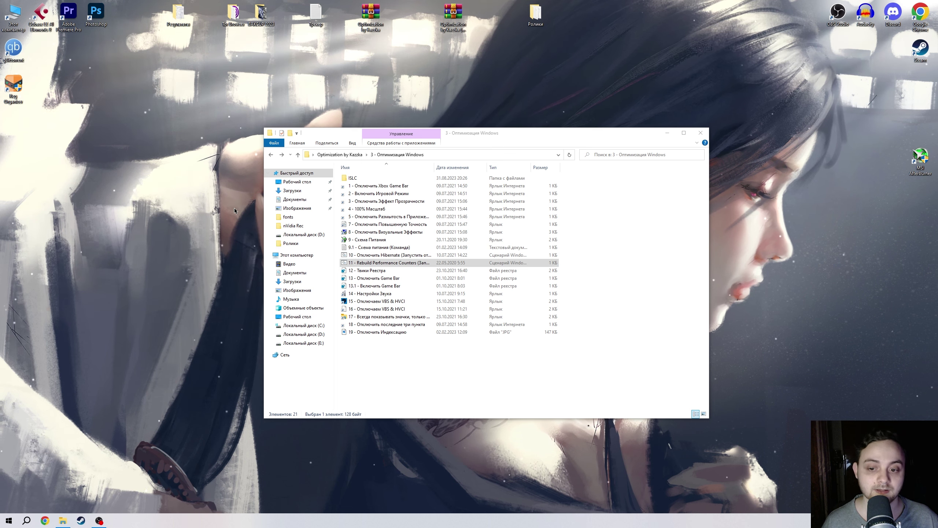
{"action": "right_click", "coordinate": [390, 255]}
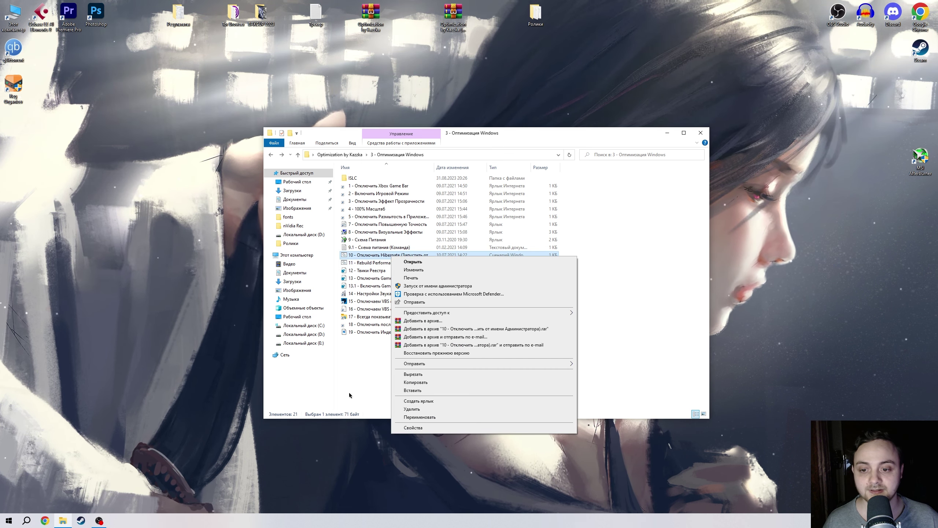
{"action": "left_click", "coordinate": [427, 263]}
{"action": "left_click", "coordinate": [418, 263]}
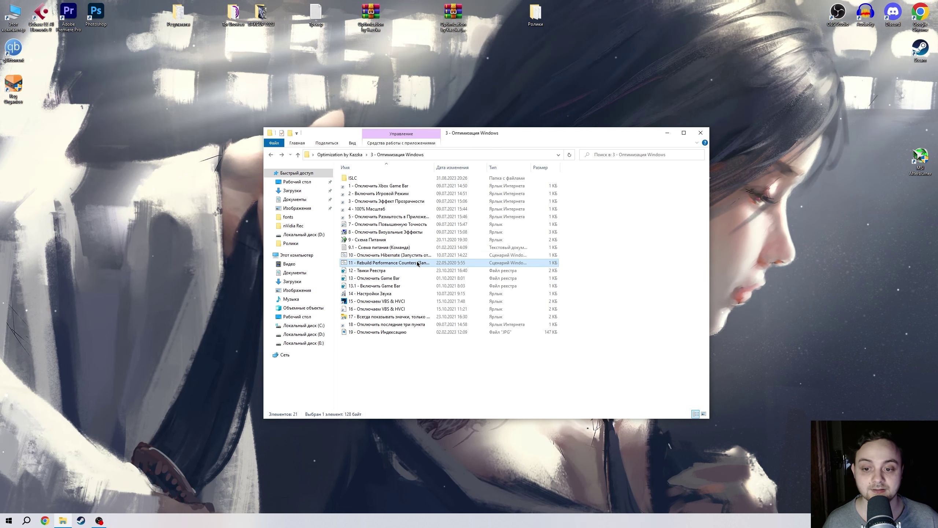
{"action": "right_click", "coordinate": [417, 264]}
{"action": "left_click", "coordinate": [381, 386]}
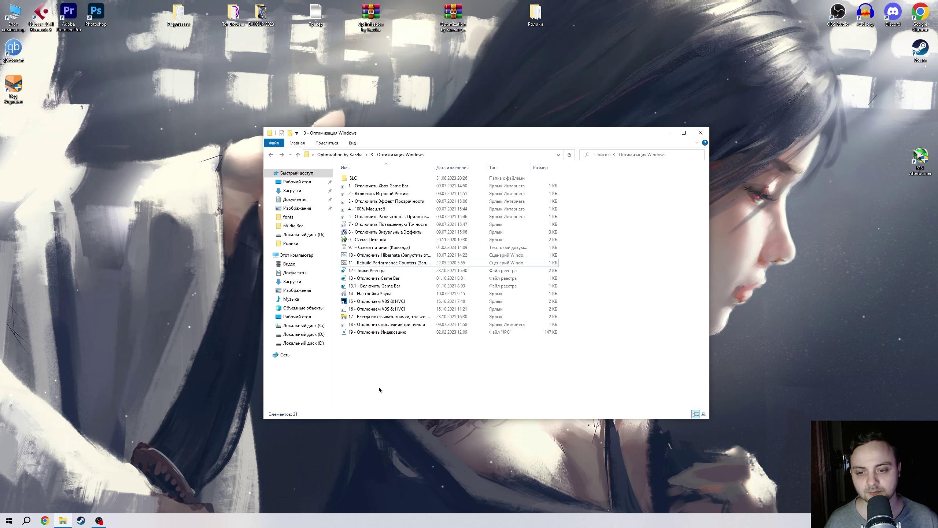
{"action": "left_click", "coordinate": [167, 300]}
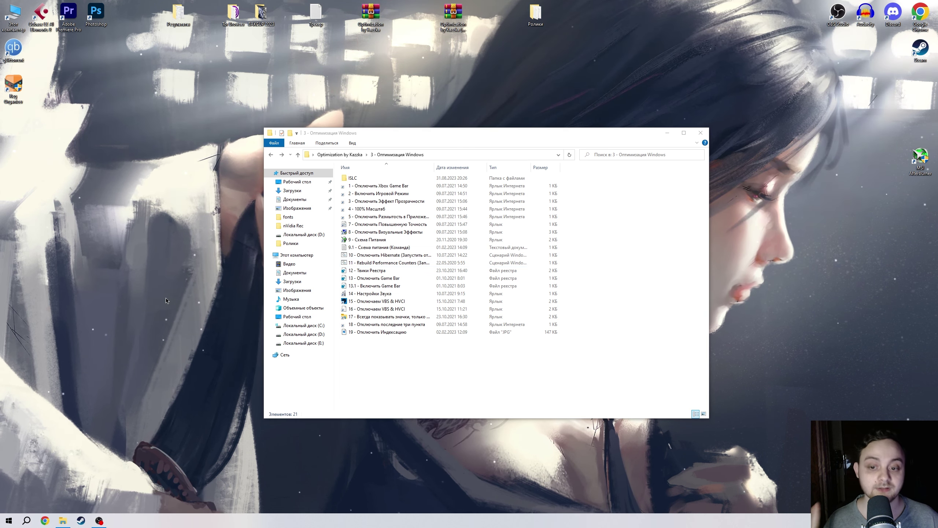
Step: Open the registry tweaks file "12 - Твики Реестра" as text, examine its throttling and games scheduling entries and close it
{"action": "right_click", "coordinate": [406, 271]}
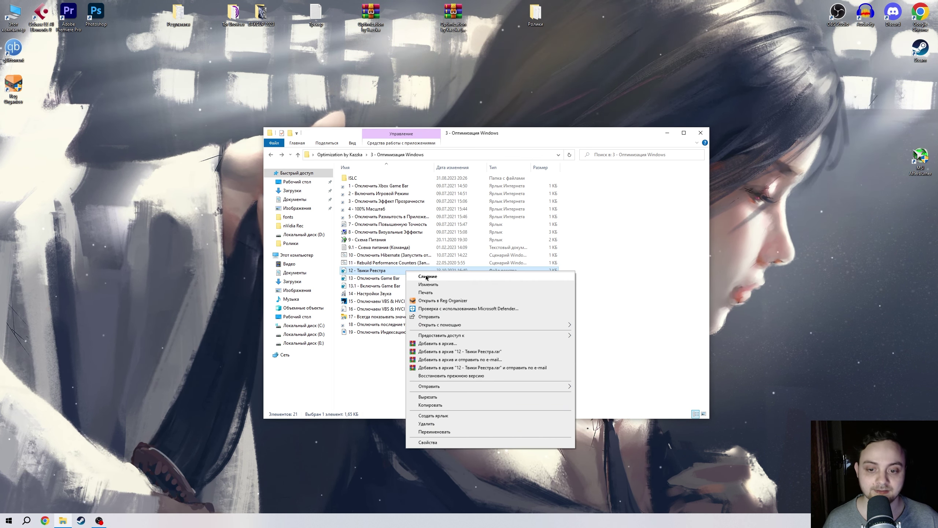
{"action": "left_click", "coordinate": [427, 277]}
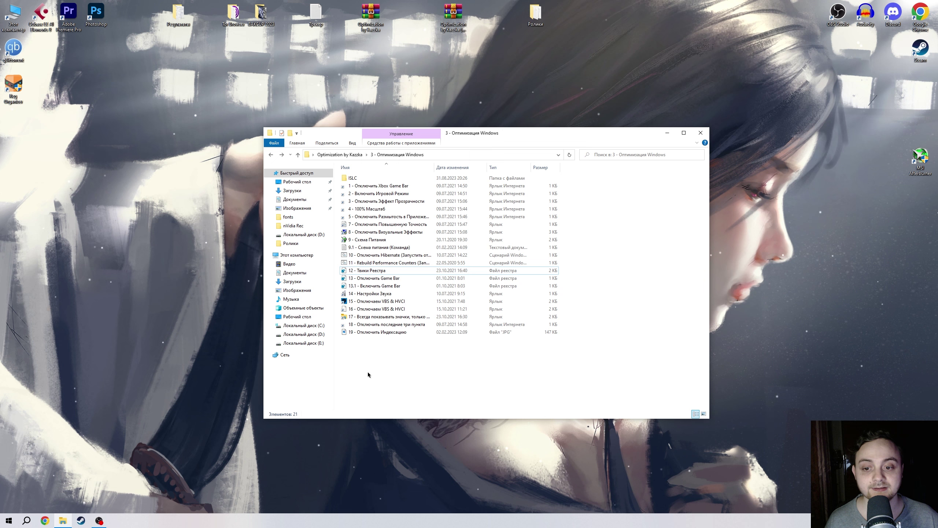
{"action": "right_click", "coordinate": [408, 270]}
{"action": "left_click", "coordinate": [440, 289]}
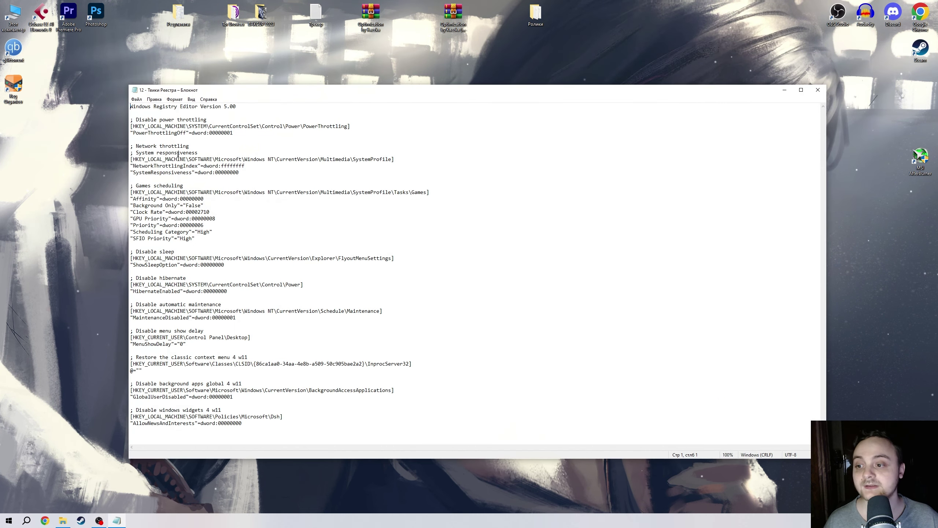
{"action": "left_click_drag", "start_coordinate": [179, 153], "coordinate": [314, 282]}
{"action": "left_click", "coordinate": [150, 186]}
{"action": "left_click_drag", "start_coordinate": [151, 185], "coordinate": [277, 192]}
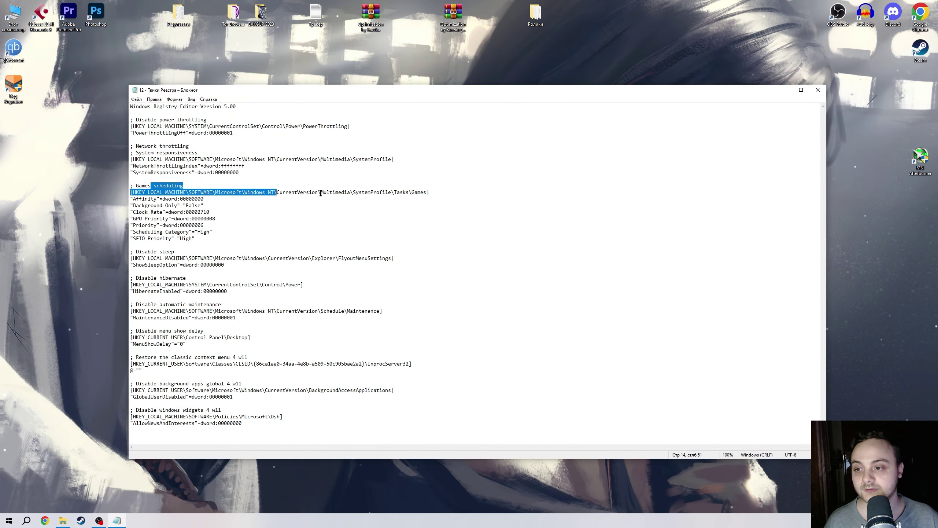
{"action": "key", "text": "Up"}
{"action": "key", "text": "Up"}
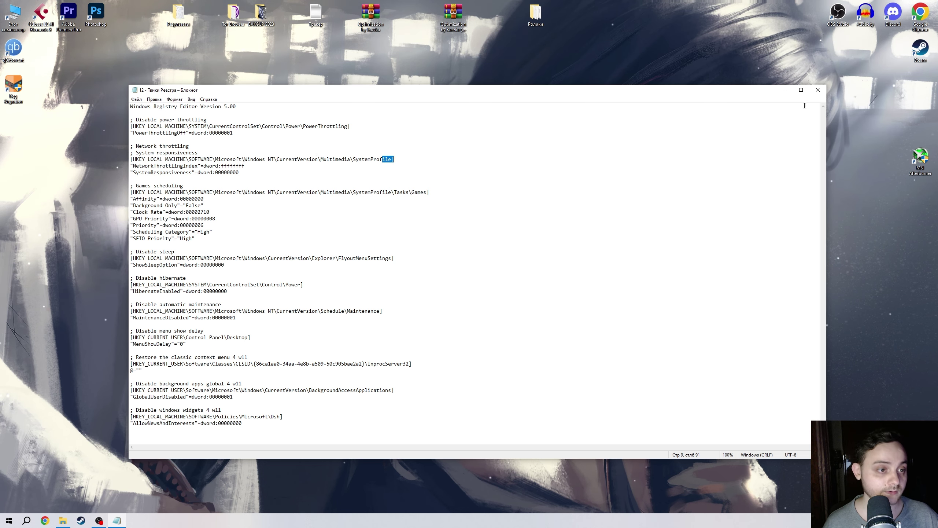
{"action": "left_click", "coordinate": [817, 89]}
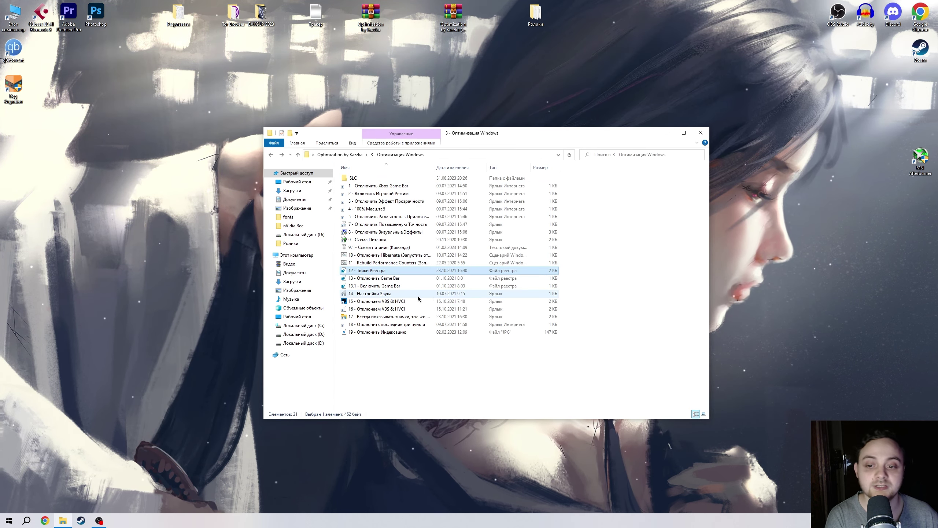
{"action": "left_click", "coordinate": [374, 278]}
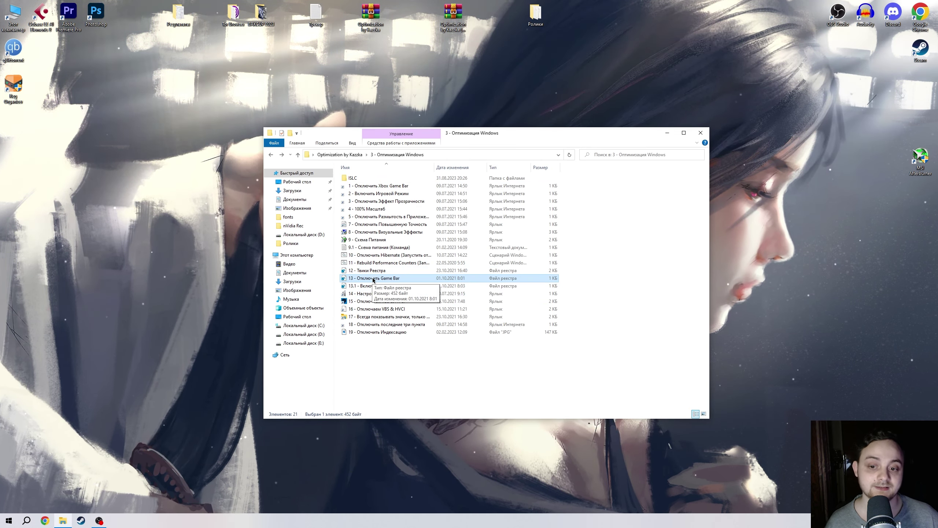
{"action": "right_click", "coordinate": [395, 279]}
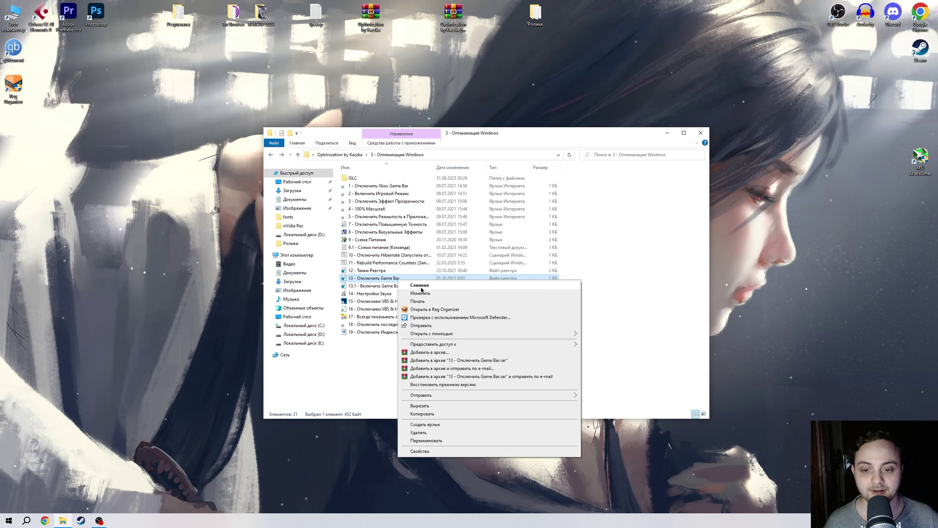
{"action": "left_click", "coordinate": [357, 386]}
{"action": "left_click", "coordinate": [357, 386]}
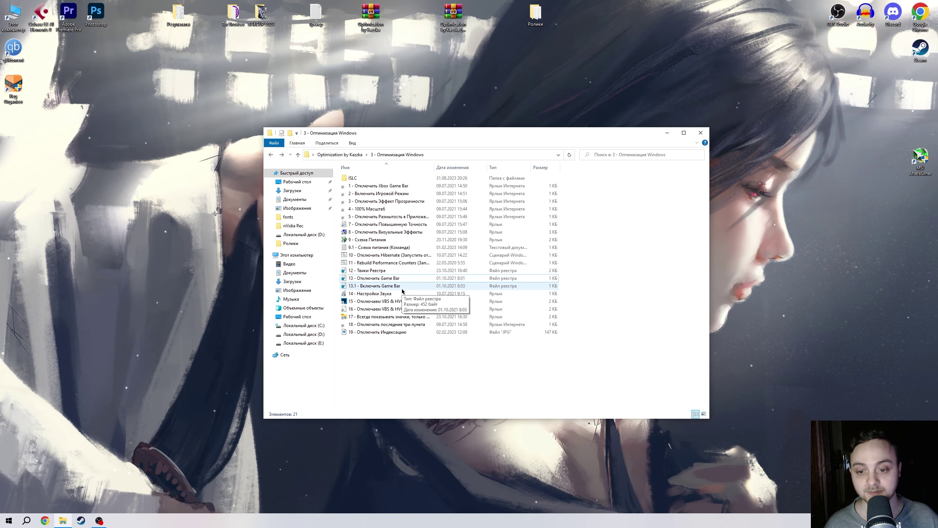
{"action": "right_click", "coordinate": [402, 289]}
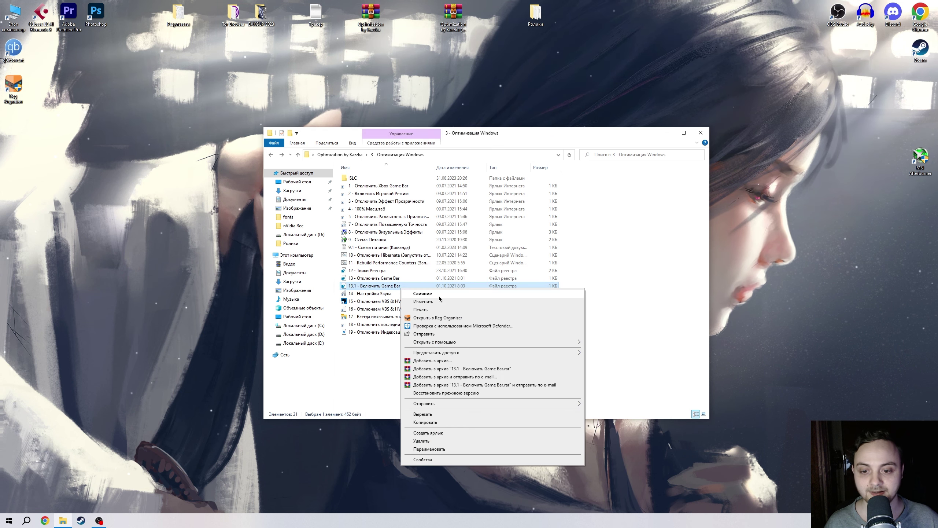
{"action": "left_click", "coordinate": [352, 287]}
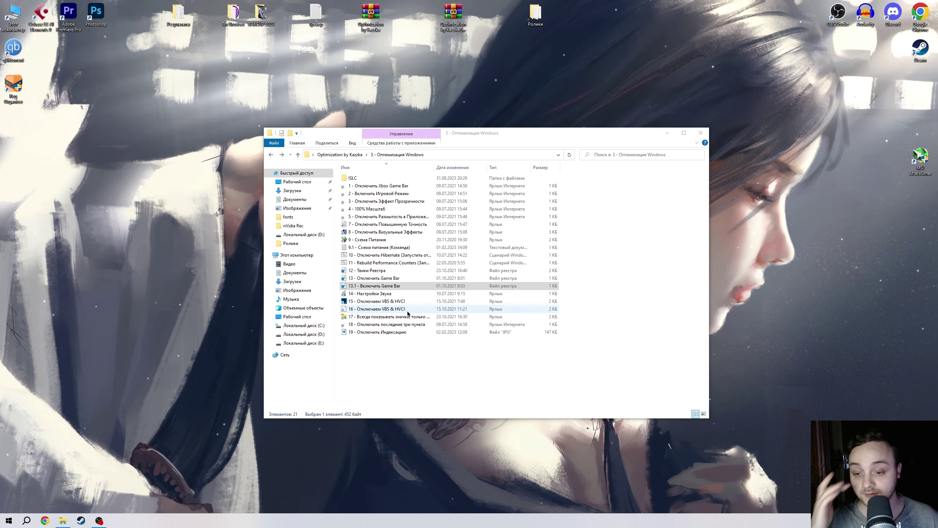
Step: Check the speakers' default format, exclusive mode and sound enhancement settings from the sound shortcut, and cancel both sound dialogs
{"action": "double_click", "coordinate": [379, 293]}
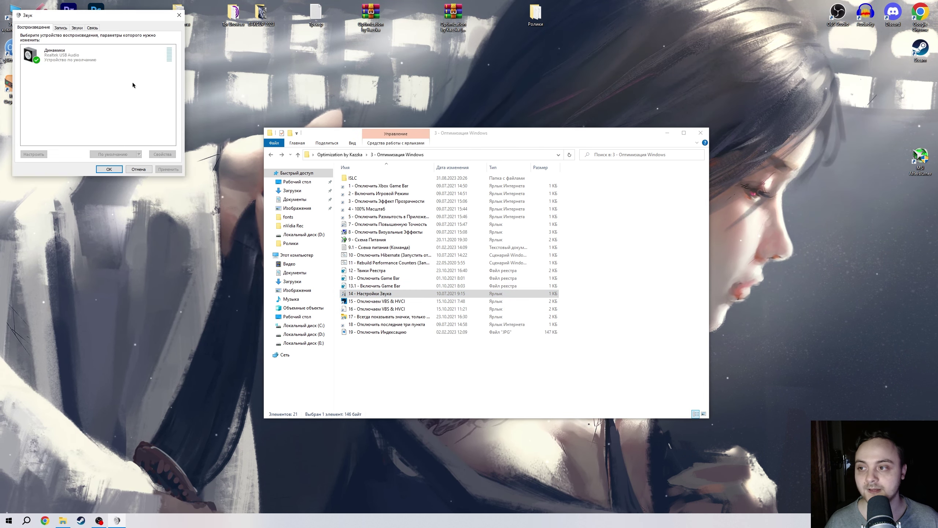
{"action": "double_click", "coordinate": [88, 56]}
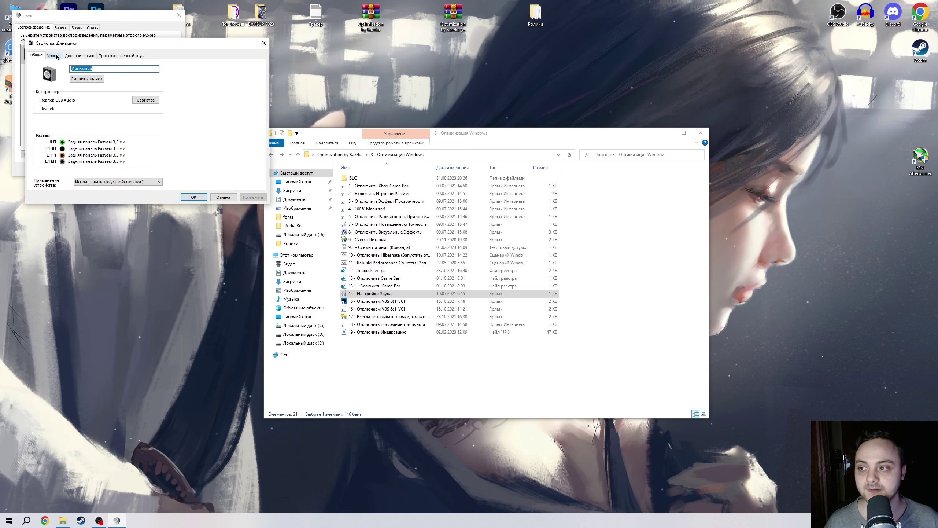
{"action": "left_click", "coordinate": [80, 55]}
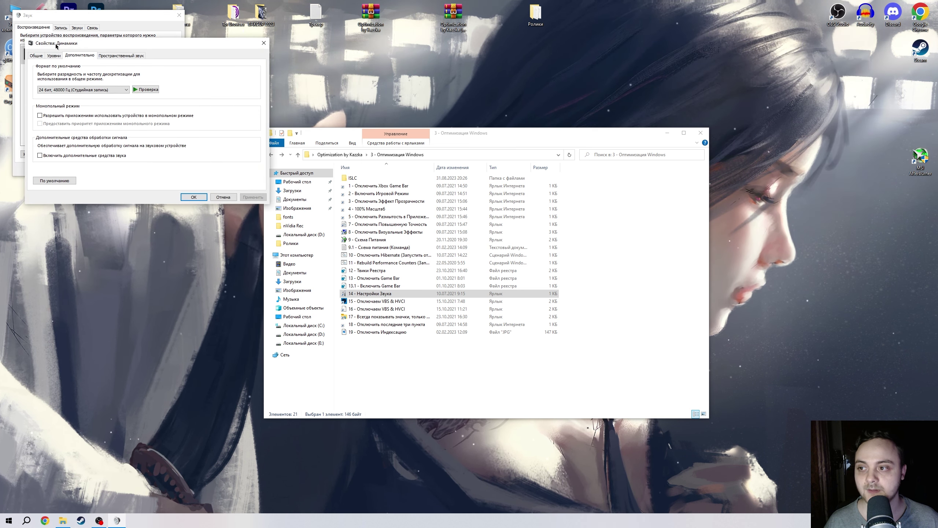
{"action": "left_click", "coordinate": [100, 90]}
{"action": "left_click", "coordinate": [85, 90]}
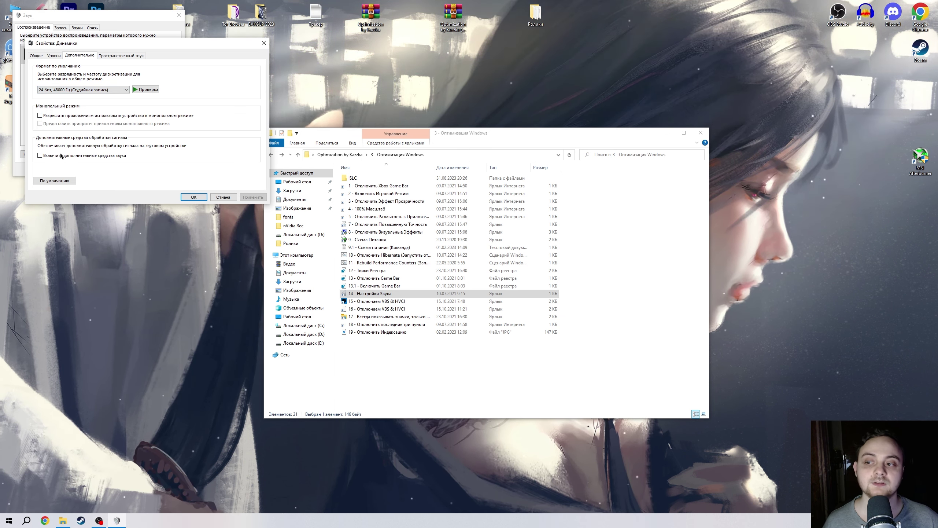
{"action": "left_click", "coordinate": [223, 197]}
{"action": "key", "text": "Escape"}
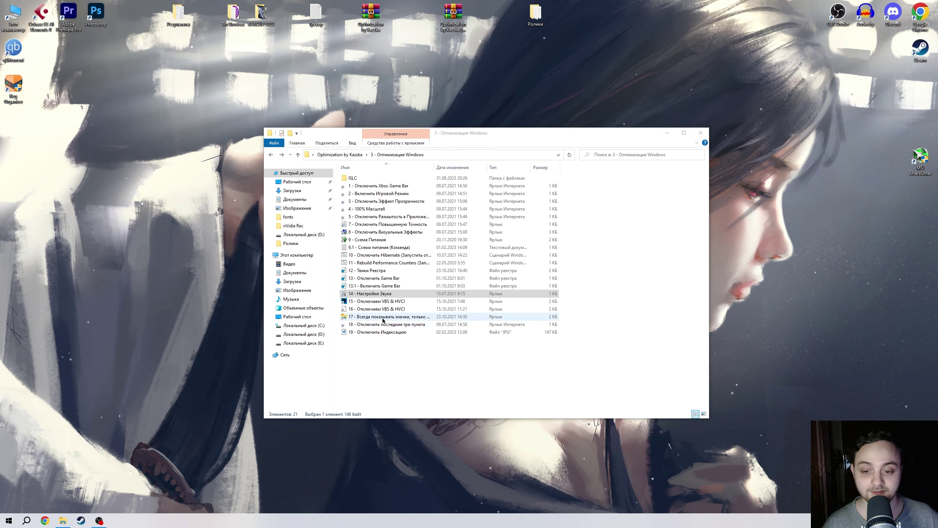
Step: Turn on always showing all icons and notifications on the taskbar through shortcut "17 - Всегда показывать значки" and apply it
{"action": "left_click", "coordinate": [366, 316]}
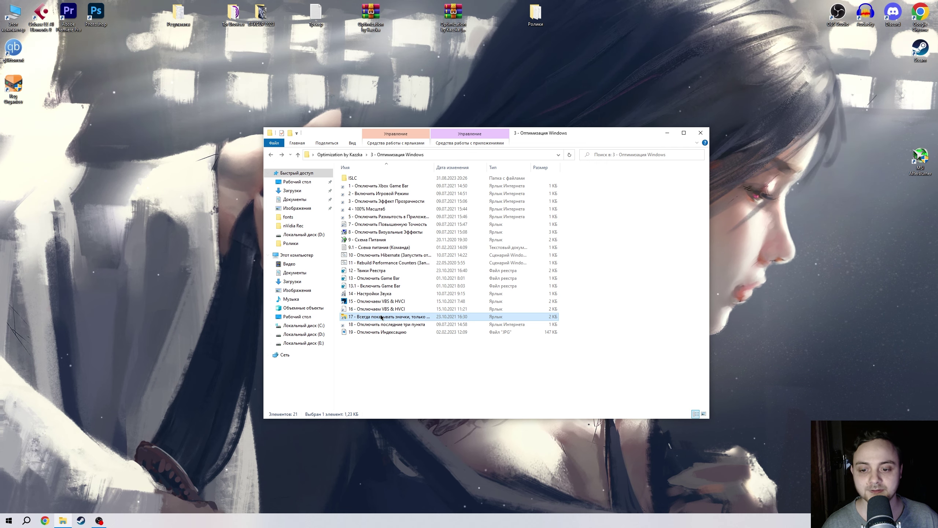
{"action": "double_click", "coordinate": [388, 317]}
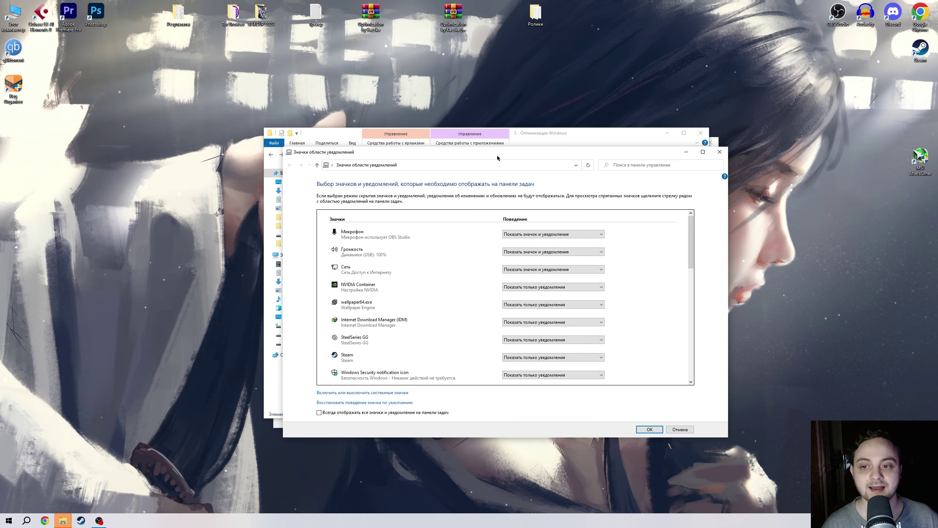
{"action": "left_click", "coordinate": [297, 395]}
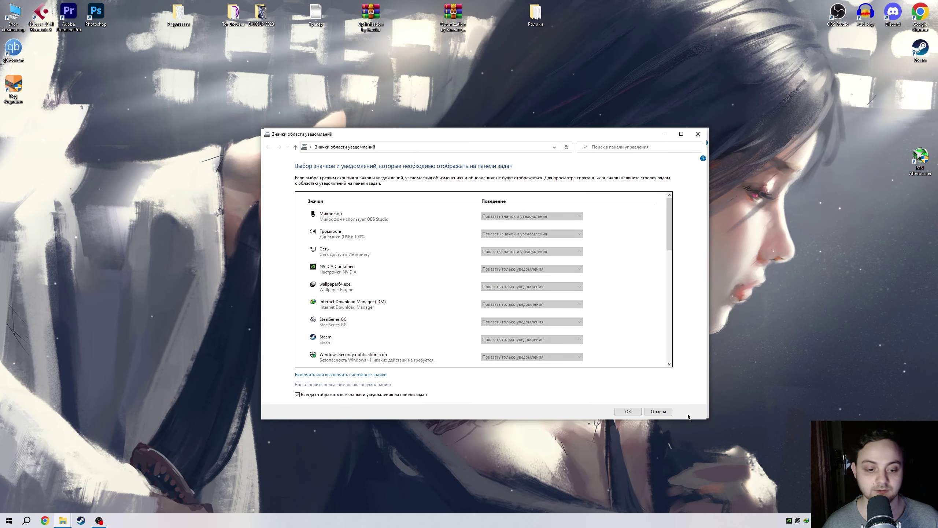
{"action": "left_click", "coordinate": [621, 410]}
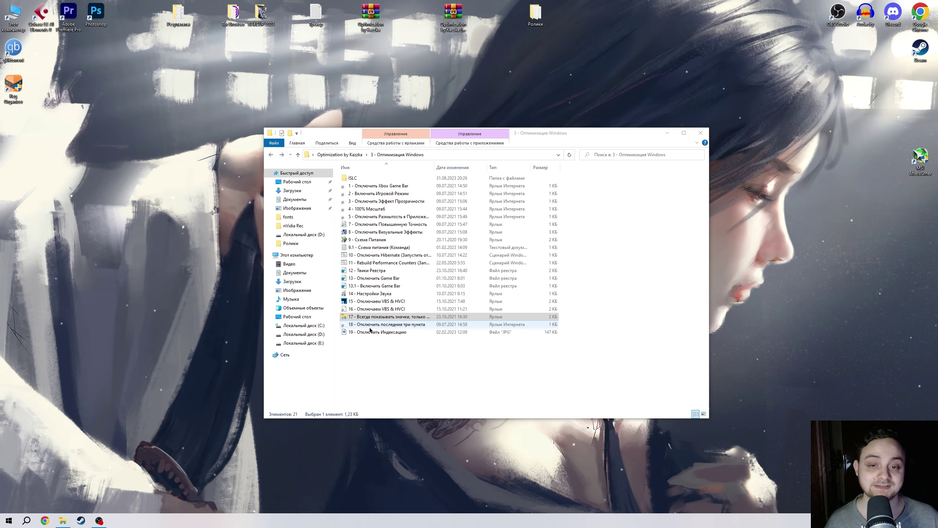
Step: Open the sign-in options from shortcut 18, turn off using sign-in info to automatically finish device setup after a restart or update, and close Settings
{"action": "double_click", "coordinate": [369, 325]}
{"action": "scroll", "coordinate": [217, 236], "scroll_direction": "down", "scroll_amount": 10}
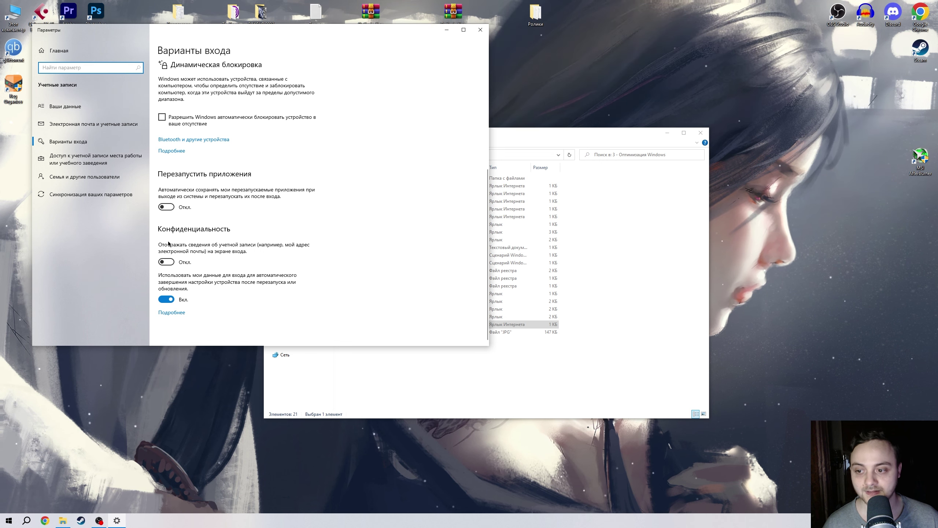
{"action": "left_click", "coordinate": [166, 300]}
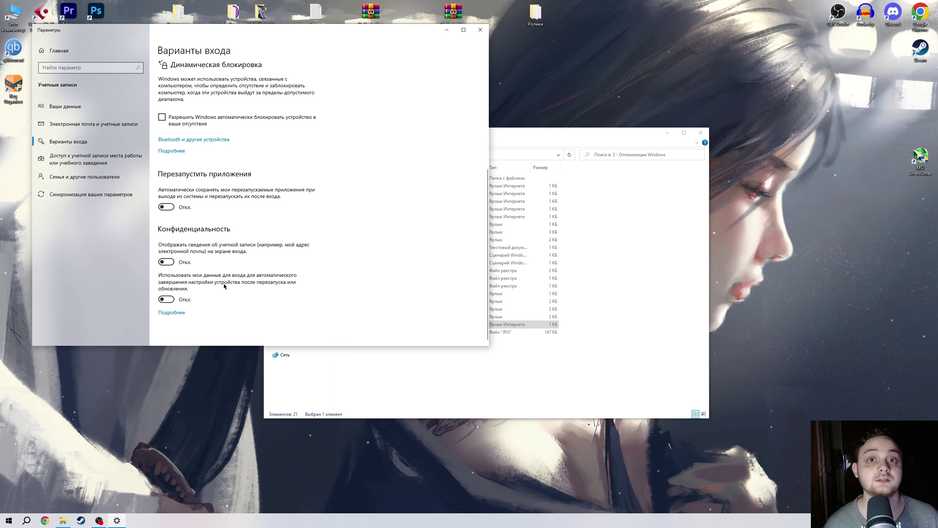
{"action": "key", "text": "alt+F4"}
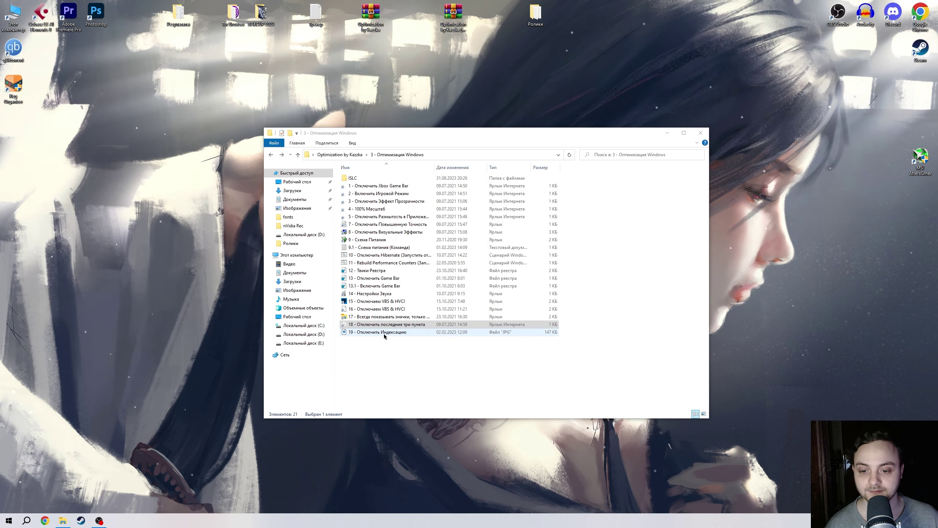
Step: Open the guide image "19 - Отключить Индексацию" and check the file indexing option in the properties of local disk C:
{"action": "double_click", "coordinate": [384, 333]}
{"action": "key", "text": "super+e"}
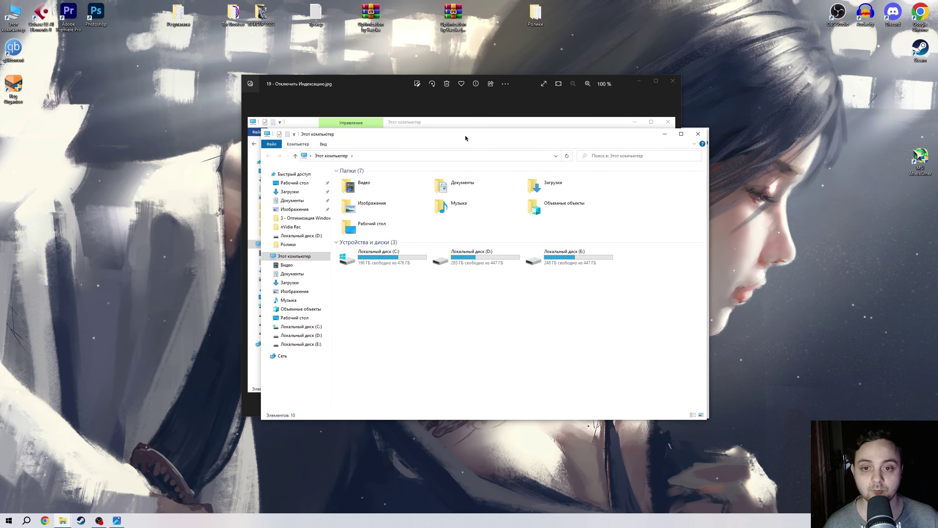
{"action": "left_click", "coordinate": [464, 125]}
{"action": "right_click", "coordinate": [379, 247]}
{"action": "left_click", "coordinate": [414, 402]}
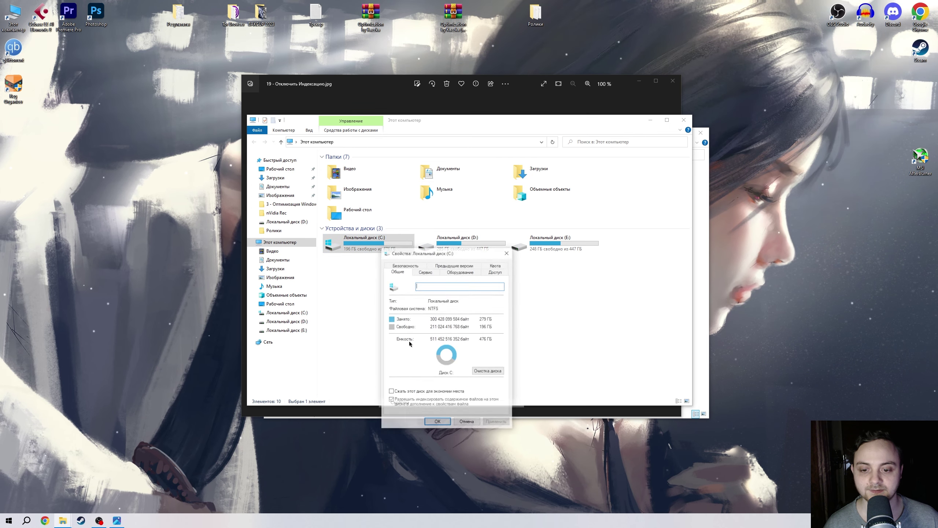
{"action": "left_click_drag", "start_coordinate": [425, 243], "coordinate": [395, 194]}
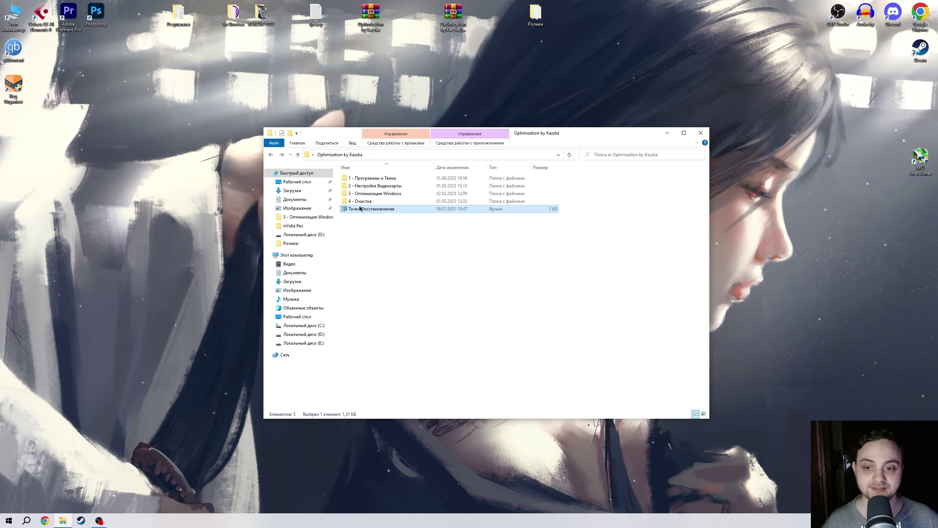
Step: From the "4 - Очистка" folder, open the Delete %Temp% Files shortcut, grant folder access and permanently delete all Windows\Temp contents, cancelling at the in-use file
{"action": "left_click", "coordinate": [363, 203]}
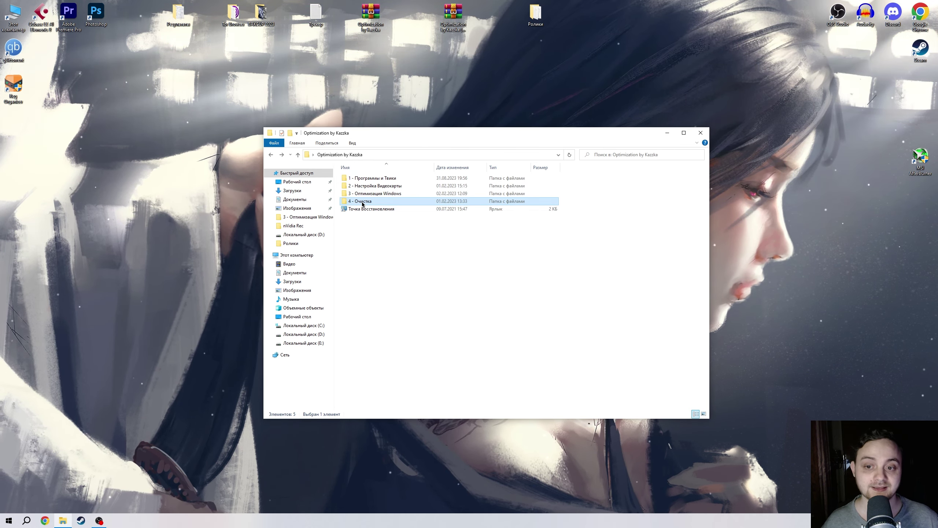
{"action": "double_click", "coordinate": [362, 202]}
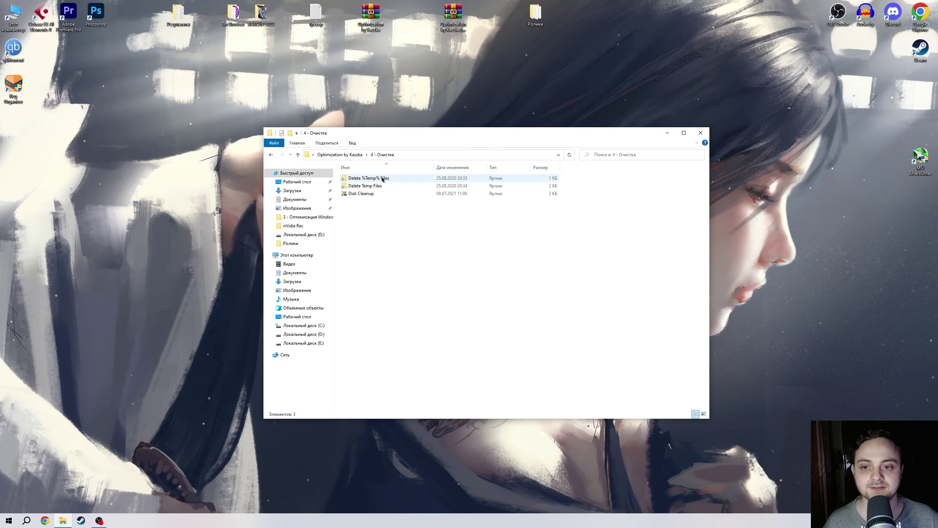
{"action": "double_click", "coordinate": [381, 178]}
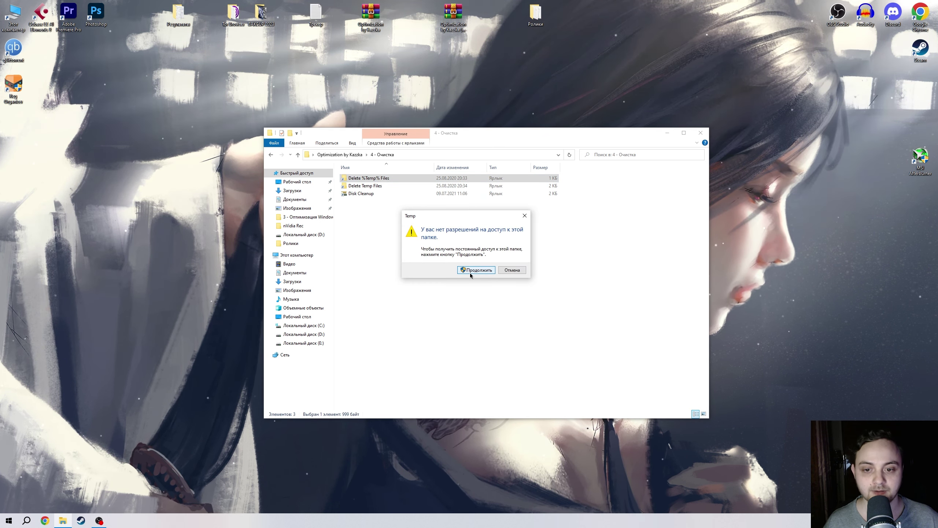
{"action": "left_click", "coordinate": [488, 274]}
{"action": "key", "text": "ctrl+a"}
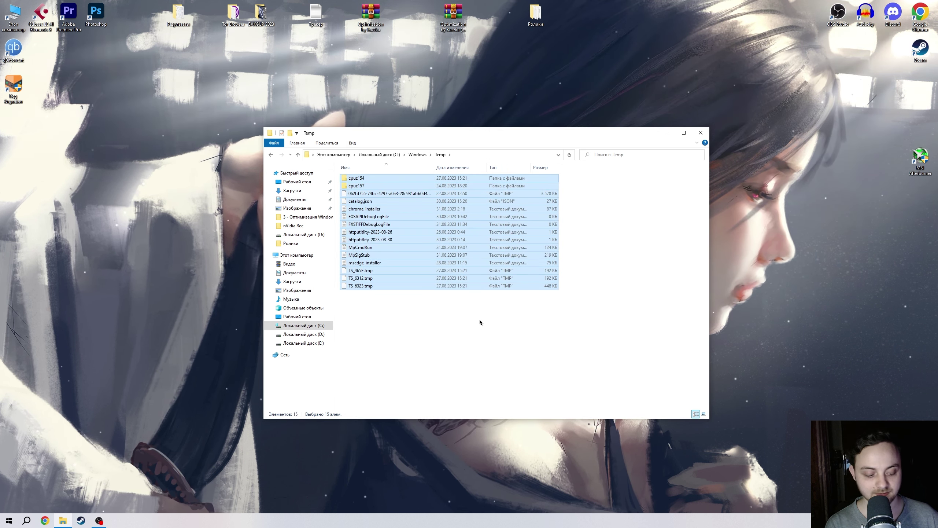
{"action": "key", "text": "shift+Delete"}
{"action": "key", "text": "Return"}
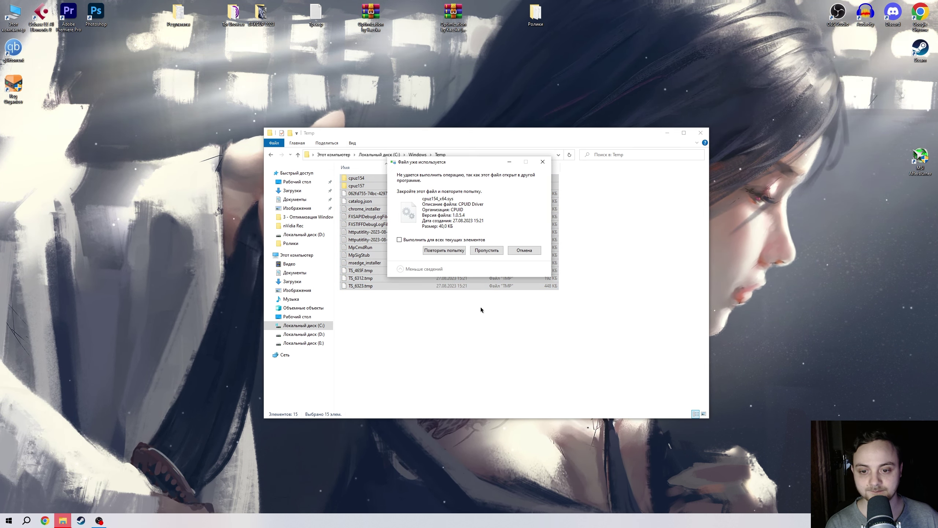
{"action": "left_click", "coordinate": [524, 250]}
Step: Open the Delete Temp Files shortcut and permanently delete everything in the user's AppData\Local\Temp folder
{"action": "key", "text": "alt+Left"}
{"action": "key", "text": "Return"}
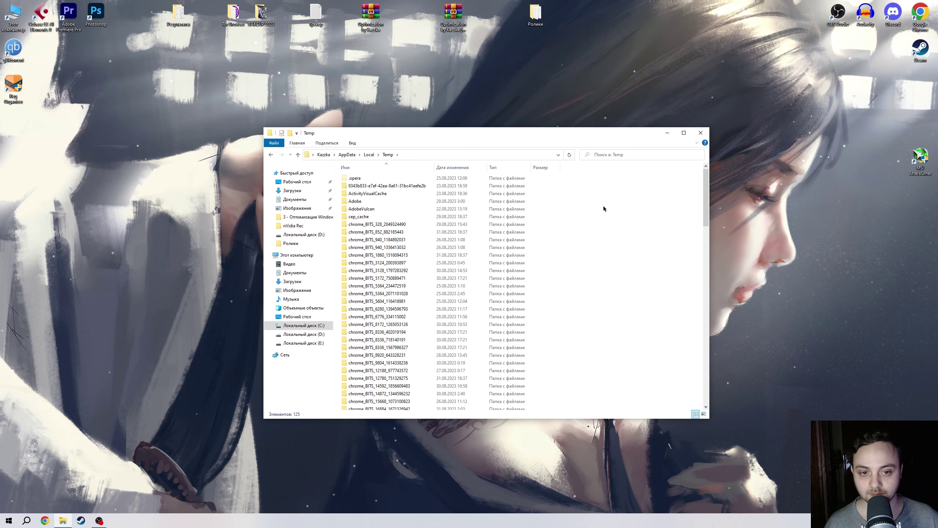
{"action": "scroll", "coordinate": [589, 245], "scroll_direction": "down", "scroll_amount": 15}
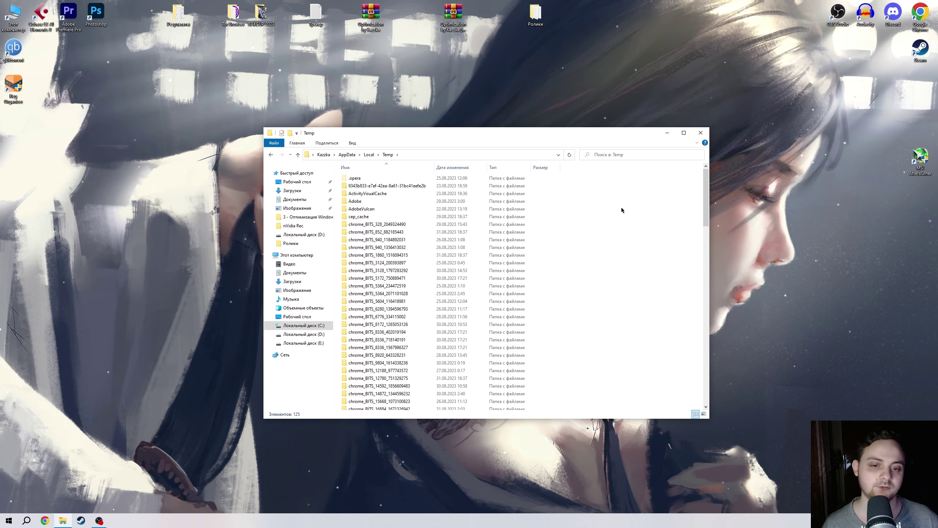
{"action": "left_click_drag", "start_coordinate": [621, 208], "coordinate": [336, 410]}
{"action": "scroll", "coordinate": [595, 259], "scroll_direction": "up", "scroll_amount": 15}
{"action": "left_click_drag", "start_coordinate": [614, 174], "coordinate": [595, 199]}
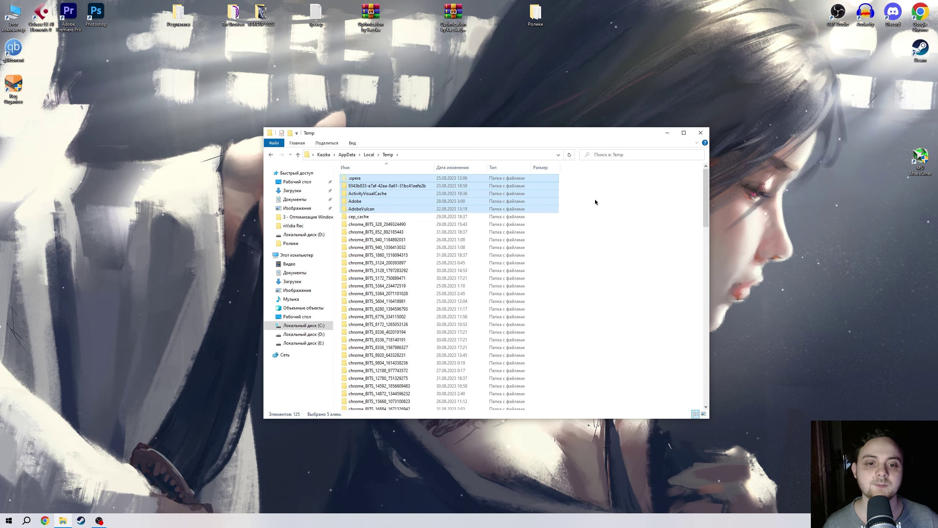
{"action": "key", "text": "ctrl+a"}
{"action": "left_click", "coordinate": [579, 214]}
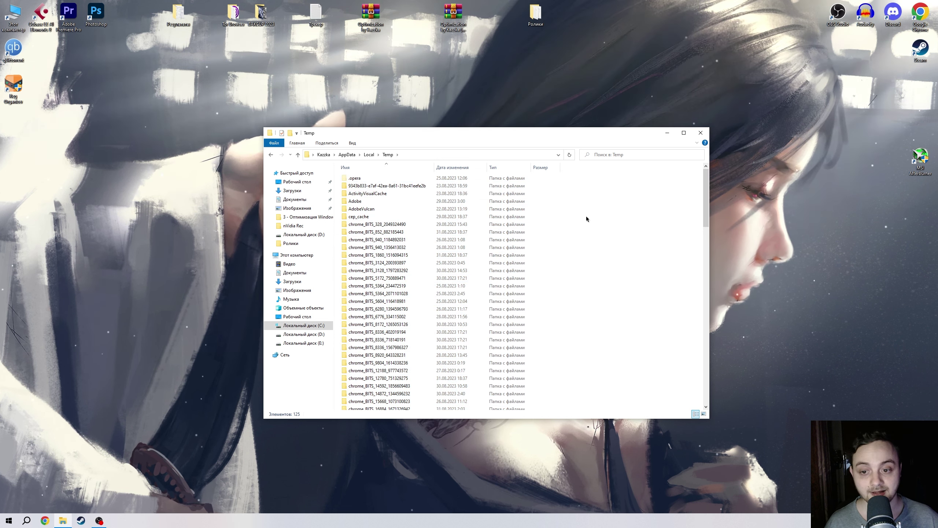
{"action": "key", "text": "ctrl+a"}
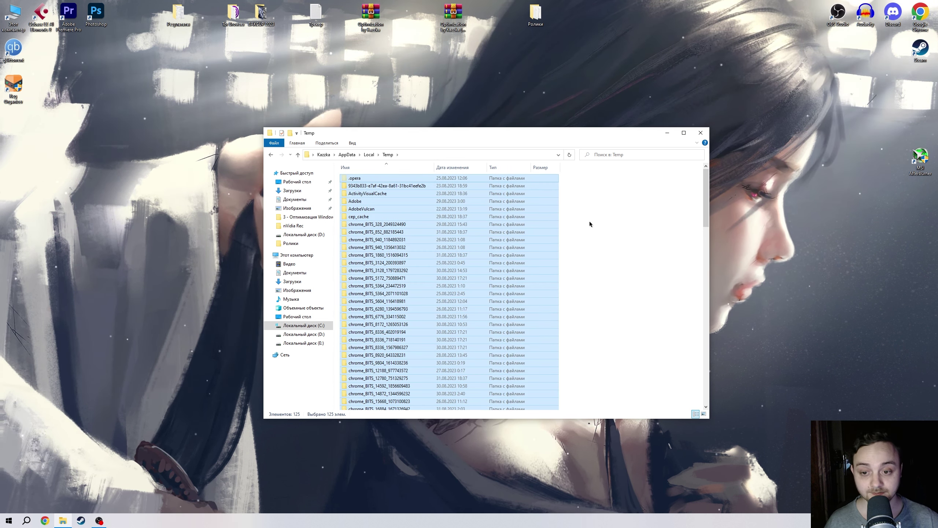
{"action": "key", "text": "shift+Delete"}
{"action": "key", "text": "Return"}
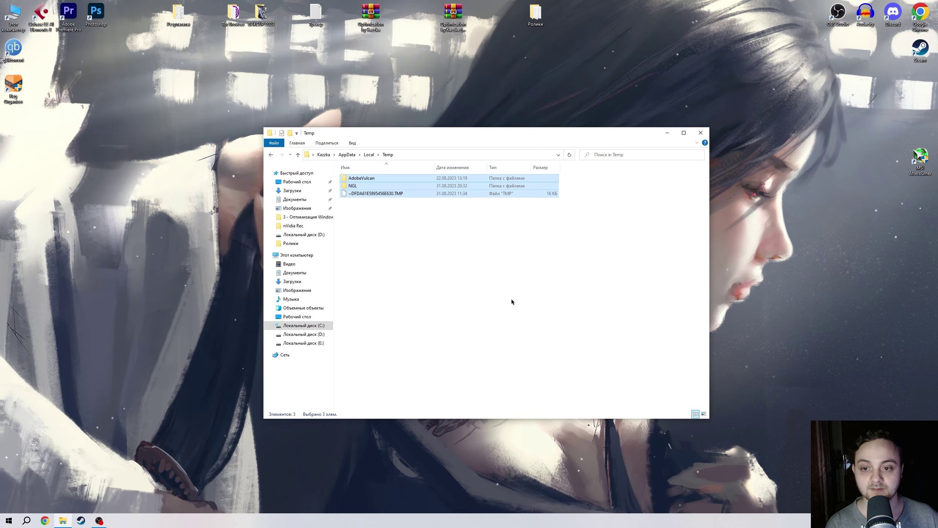
Step: Start Disk Cleanup from its shortcut for drive C: and rescan the drive with system files included
{"action": "key", "text": "Down"}
{"action": "key", "text": "Return"}
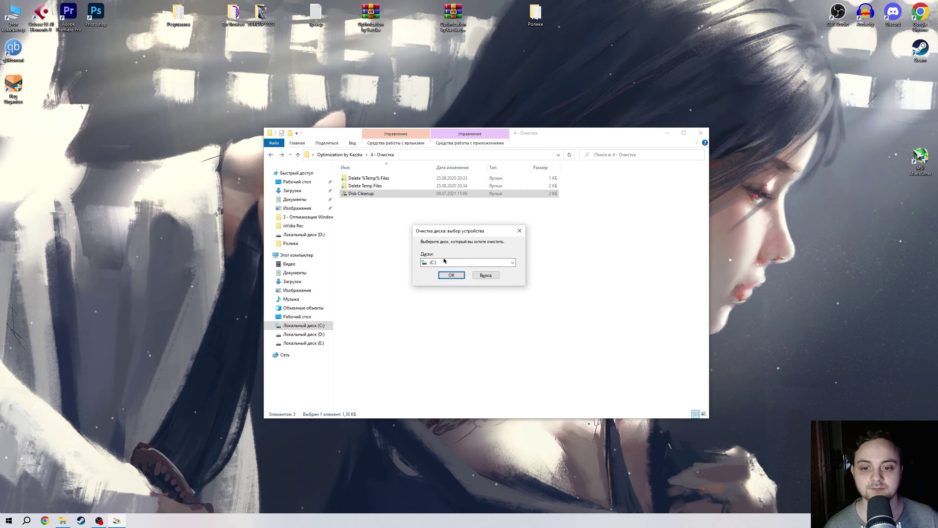
{"action": "left_click", "coordinate": [452, 276]}
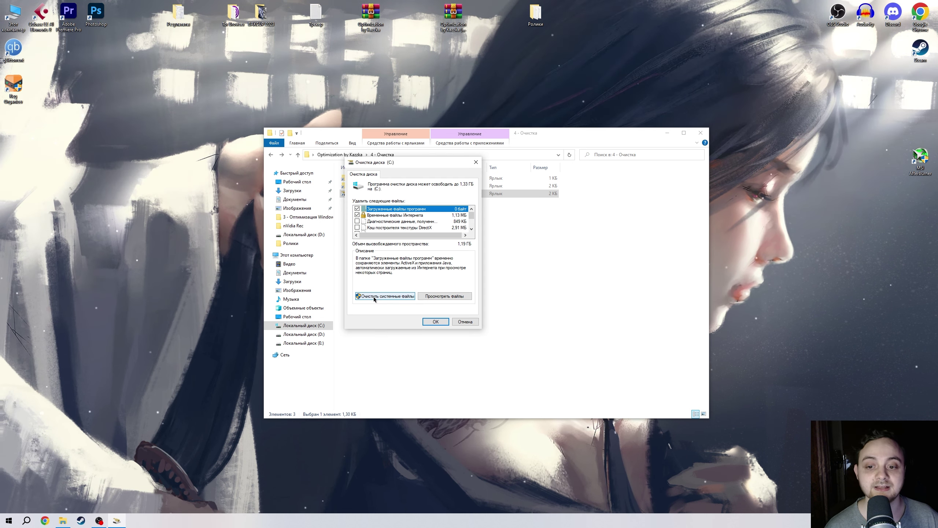
{"action": "left_click", "coordinate": [374, 296]}
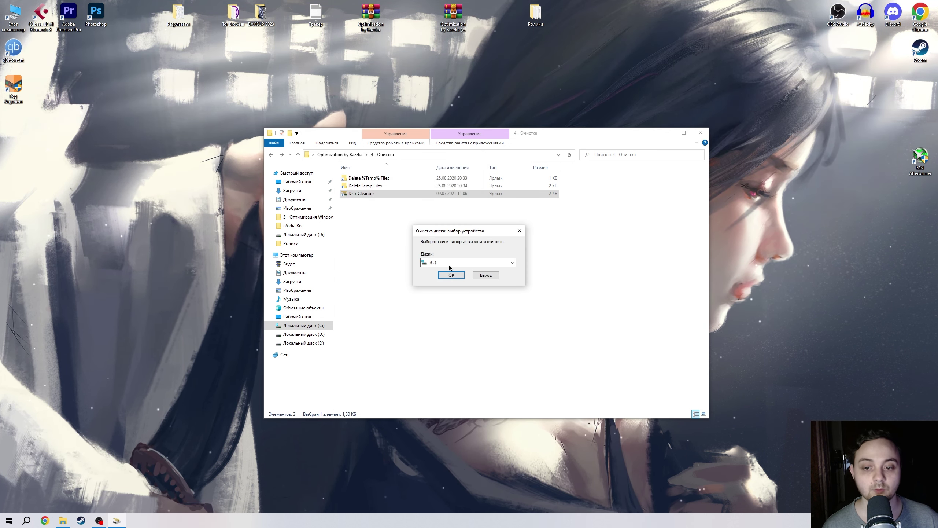
{"action": "left_click", "coordinate": [451, 276]}
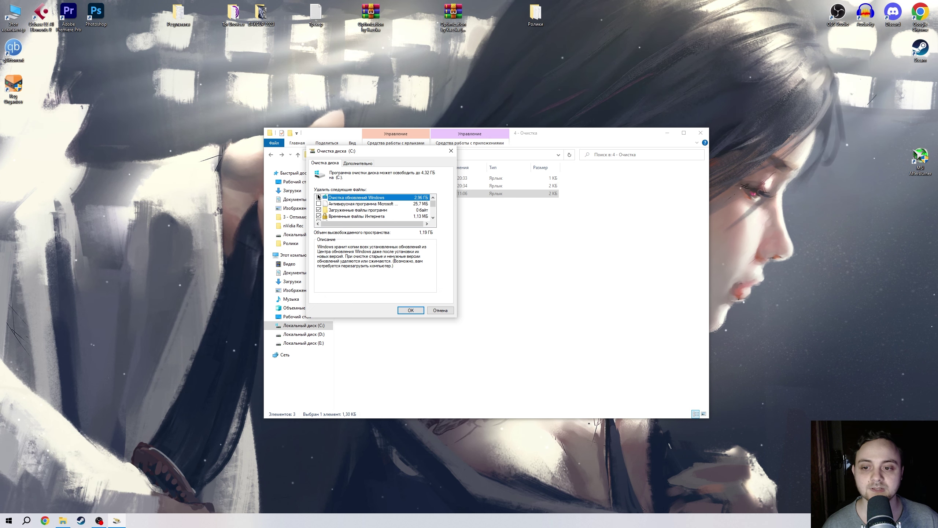
Step: Mark all file categories in the Disk Cleanup list for deletion, including Windows Update cleanup and temporary files
{"action": "left_click_drag", "start_coordinate": [436, 205], "coordinate": [436, 224]}
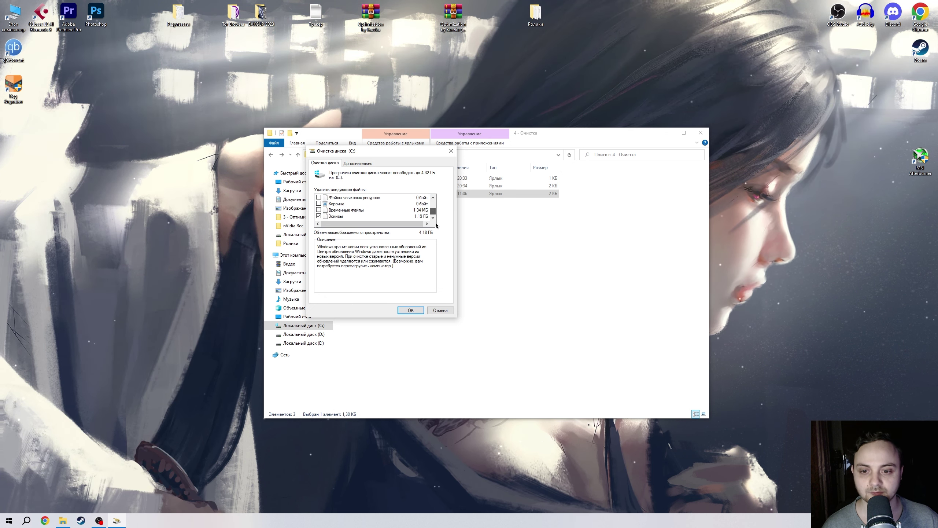
{"action": "left_click", "coordinate": [432, 198]}
{"action": "left_click", "coordinate": [432, 199]}
{"action": "left_click", "coordinate": [432, 199]}
{"action": "left_click", "coordinate": [433, 198]}
{"action": "left_click", "coordinate": [432, 199]}
{"action": "left_click", "coordinate": [433, 199]}
{"action": "left_click", "coordinate": [433, 198]}
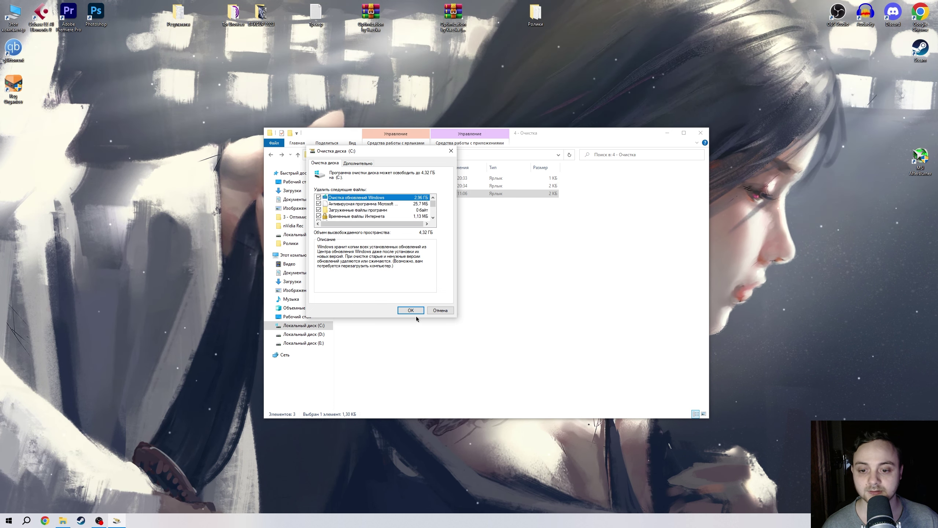